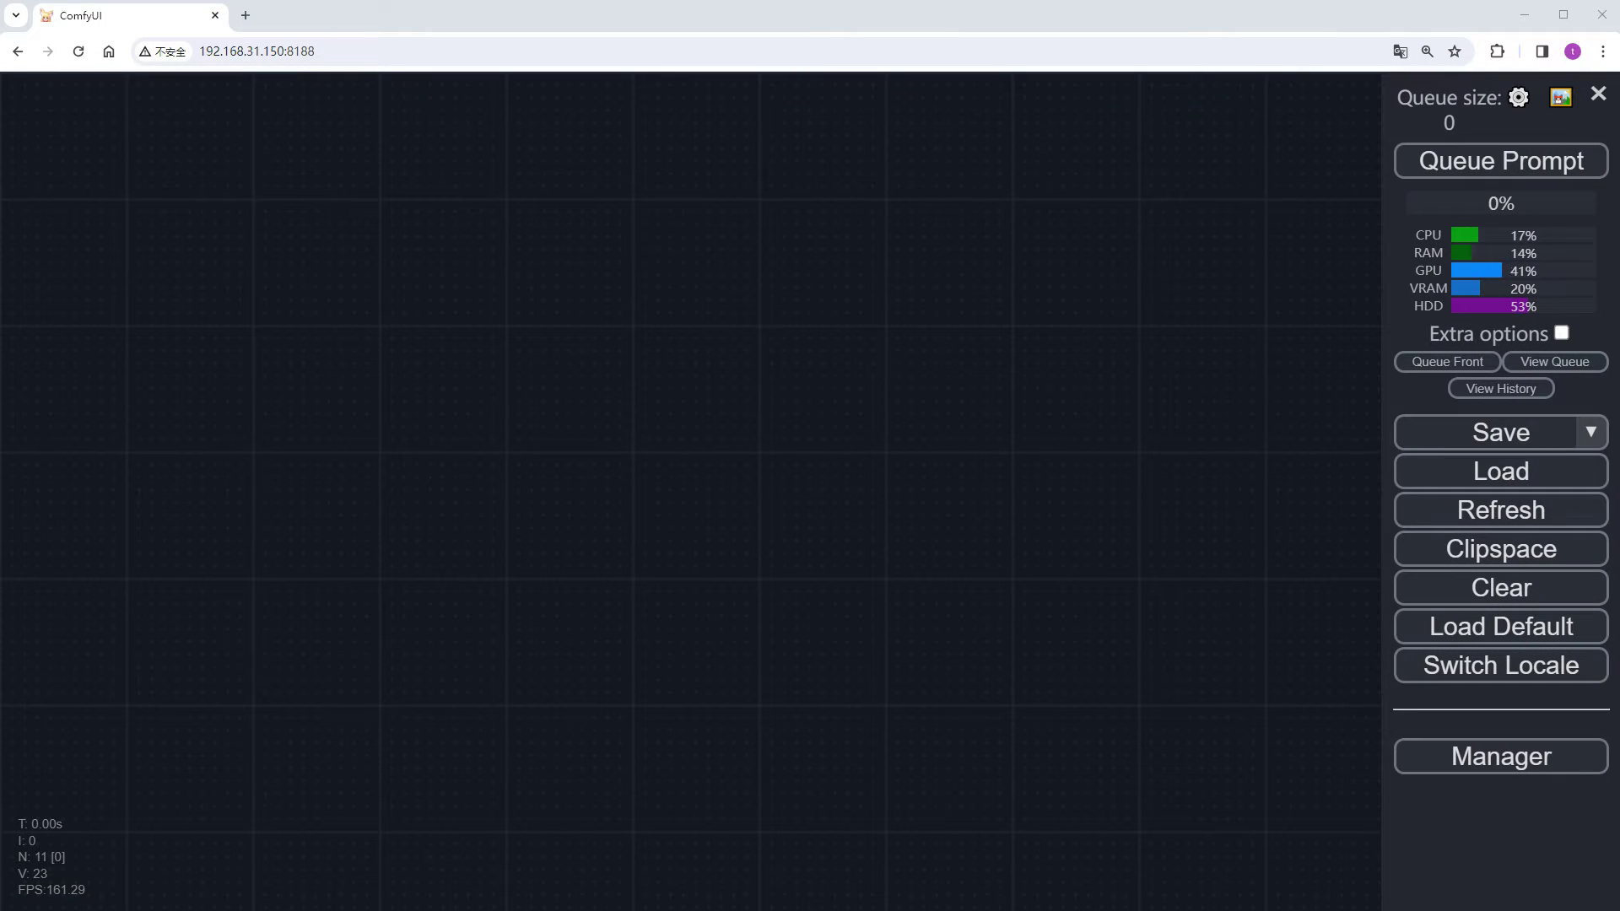
- Load the inpaint workflow, mask both eyes on the portrait, and generate a closed-eyes version
{"action": "left_click_drag", "start_coordinate": [757, 641], "coordinate": [710, 428]}
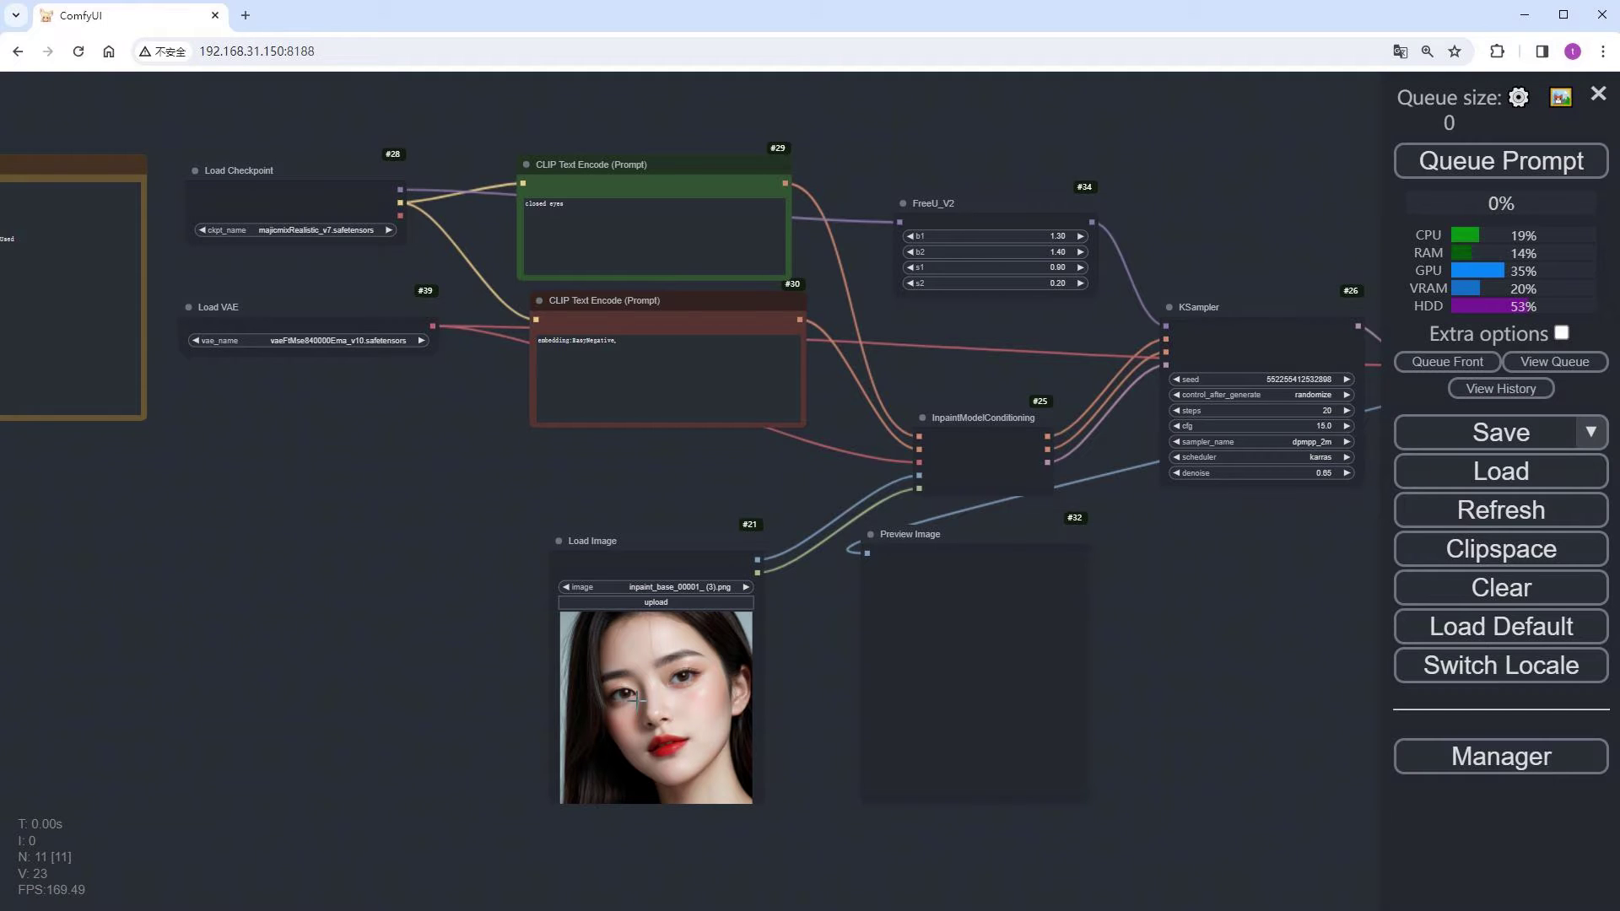
{"action": "right_click", "coordinate": [637, 700]}
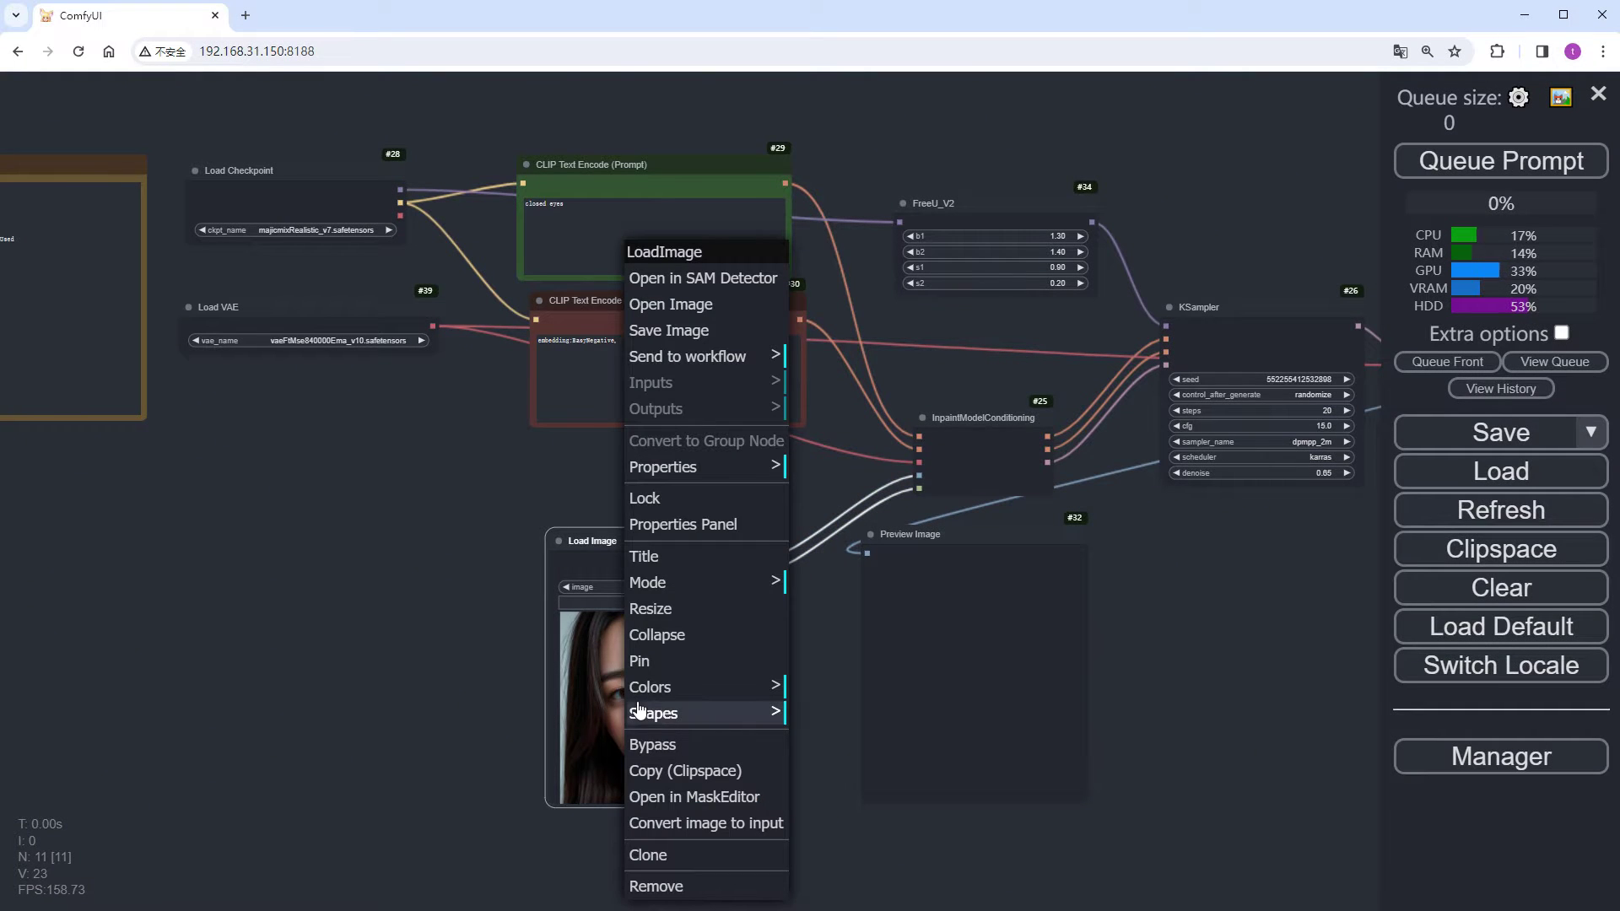
{"action": "left_click", "coordinate": [719, 796]}
{"action": "scroll", "coordinate": [652, 479], "scroll_direction": "up", "scroll_amount": 4}
{"action": "mouse_move", "coordinate": [655, 467]}
{"action": "left_mouse_down"}
{"action": "mouse_move", "coordinate": [953, 377]}
{"action": "mouse_move", "coordinate": [665, 476]}
{"action": "left_mouse_up"}
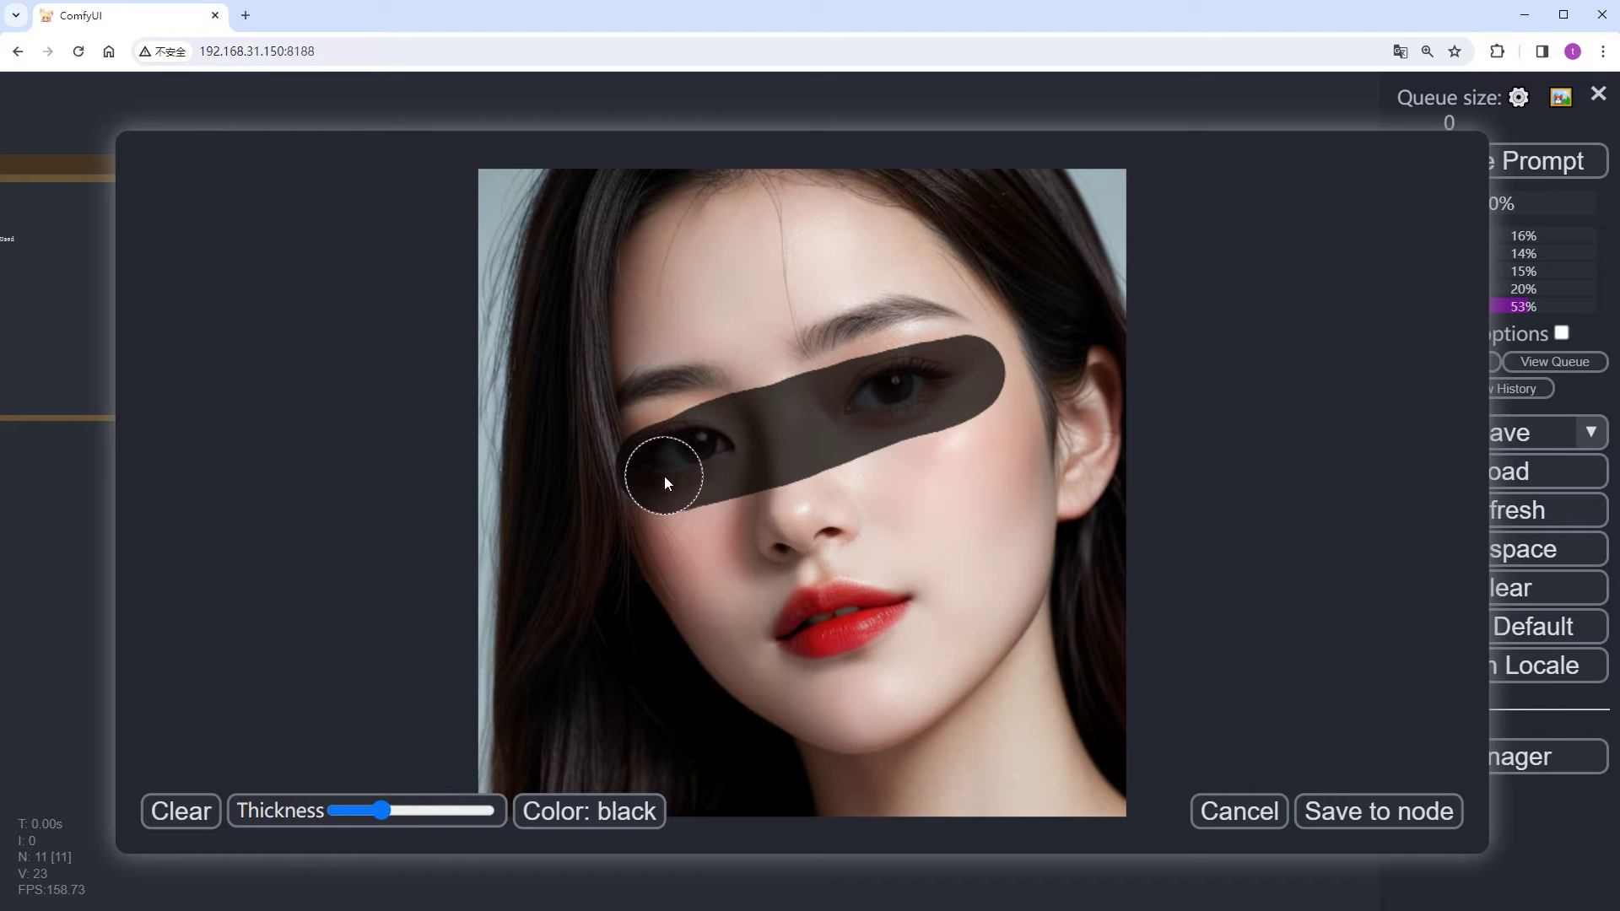
{"action": "left_click", "coordinate": [1339, 810]}
{"action": "left_click", "coordinate": [1582, 165]}
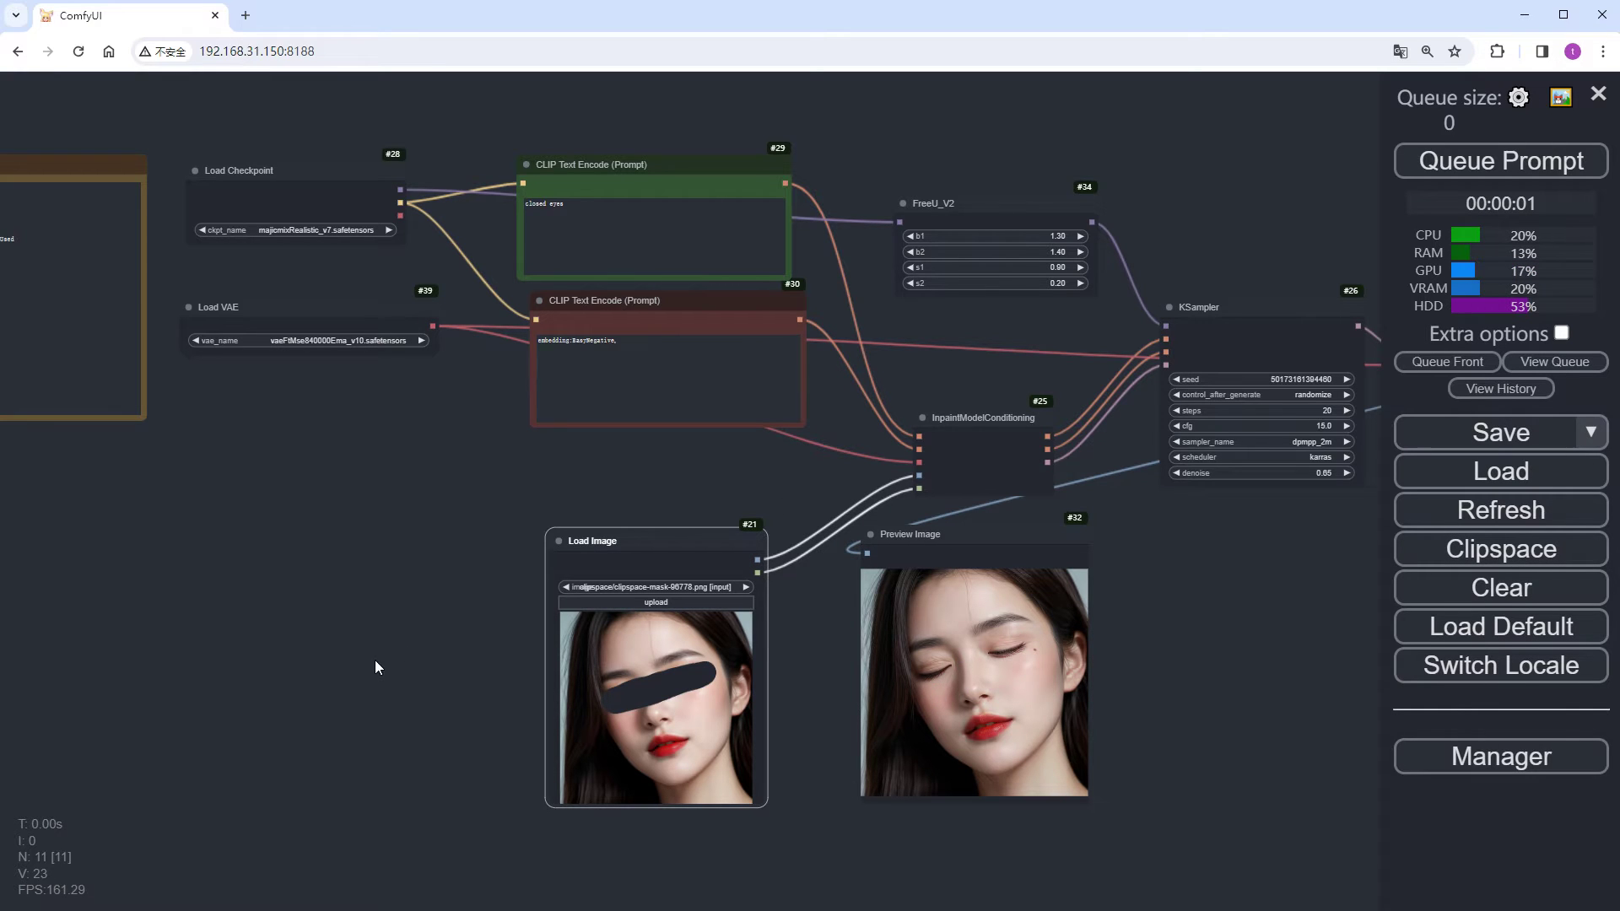
- Drop the red-haired woman painting, daydreaming (5).jpg, onto the Load Image node
{"action": "left_click_drag", "start_coordinate": [0, 666], "coordinate": [684, 731]}
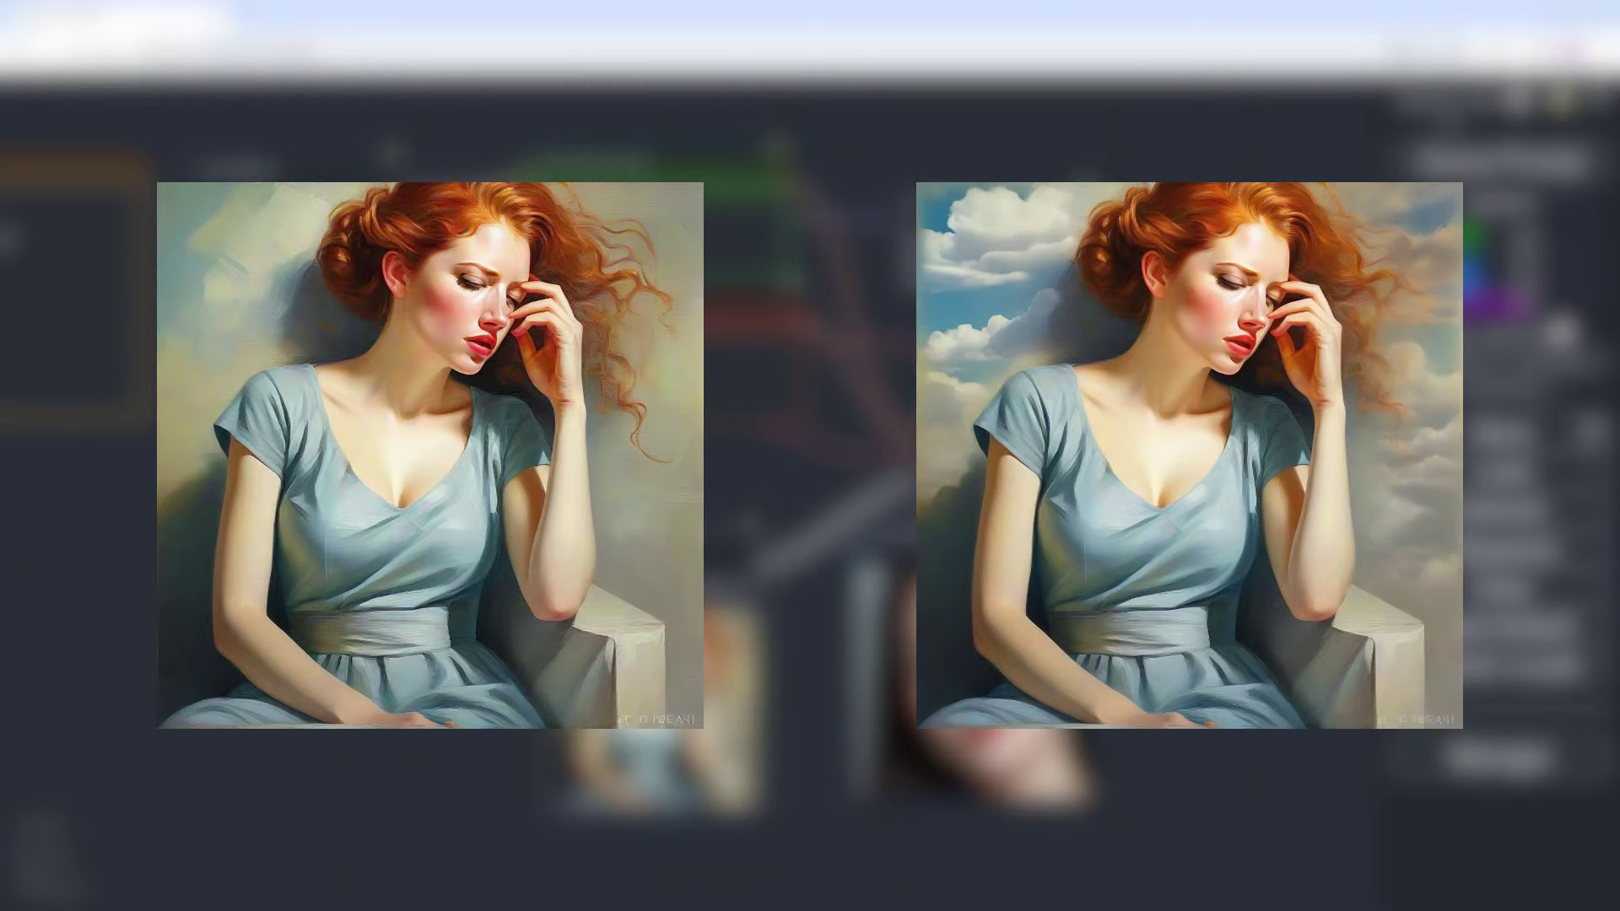
- Paint a mask over the painting's background along the hair edge and save it to Load Image
{"action": "right_click", "coordinate": [563, 641]}
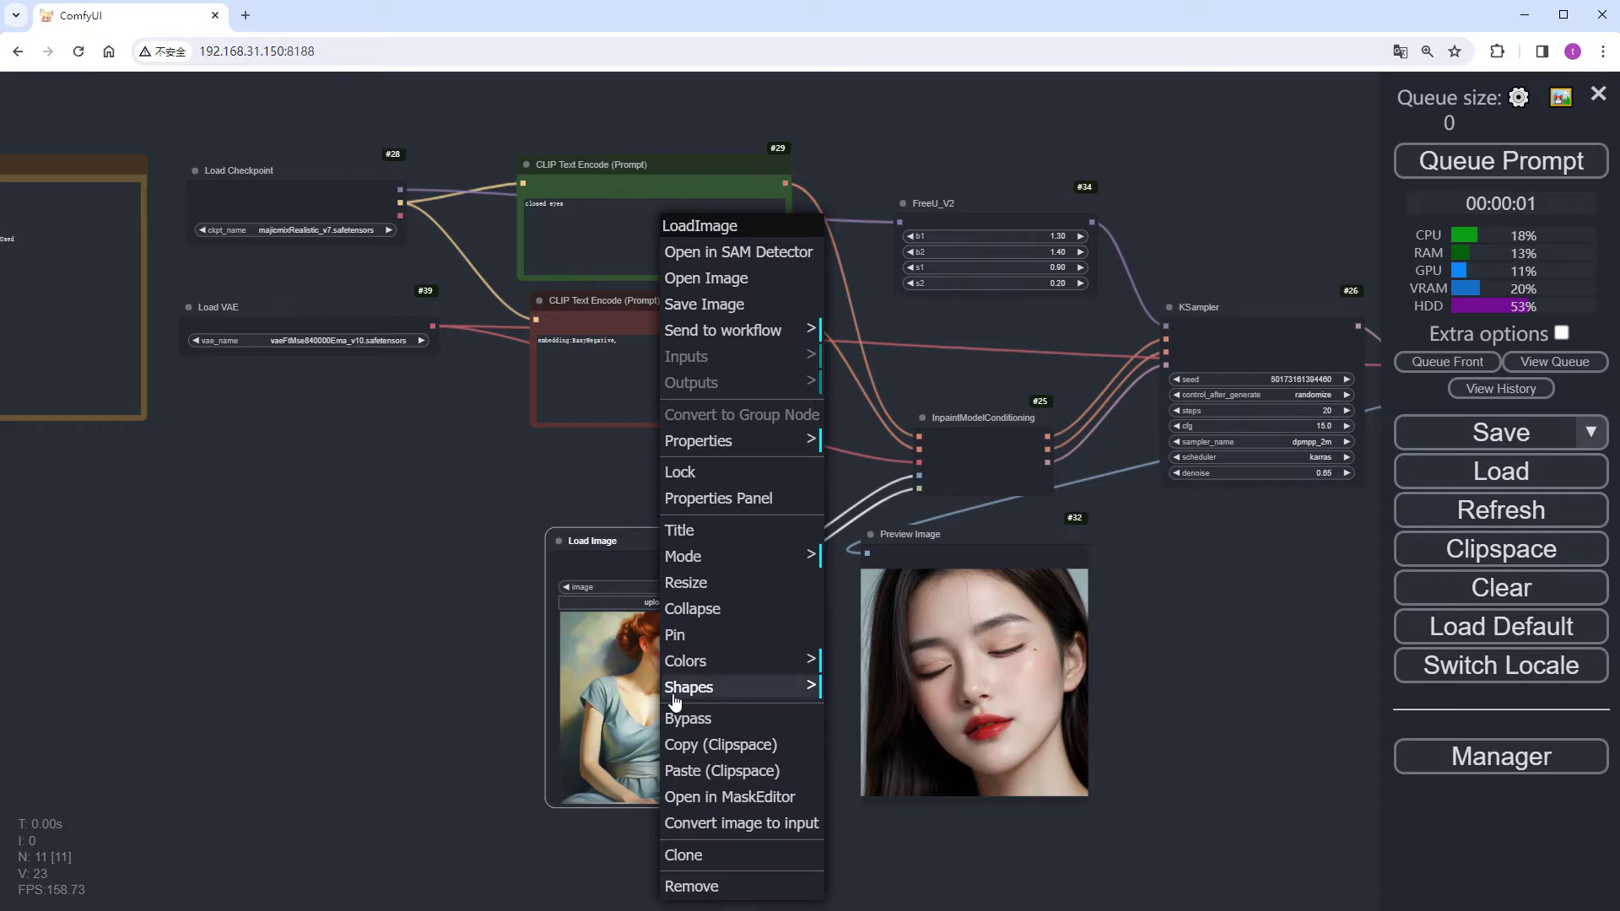
{"action": "left_click", "coordinate": [727, 797]}
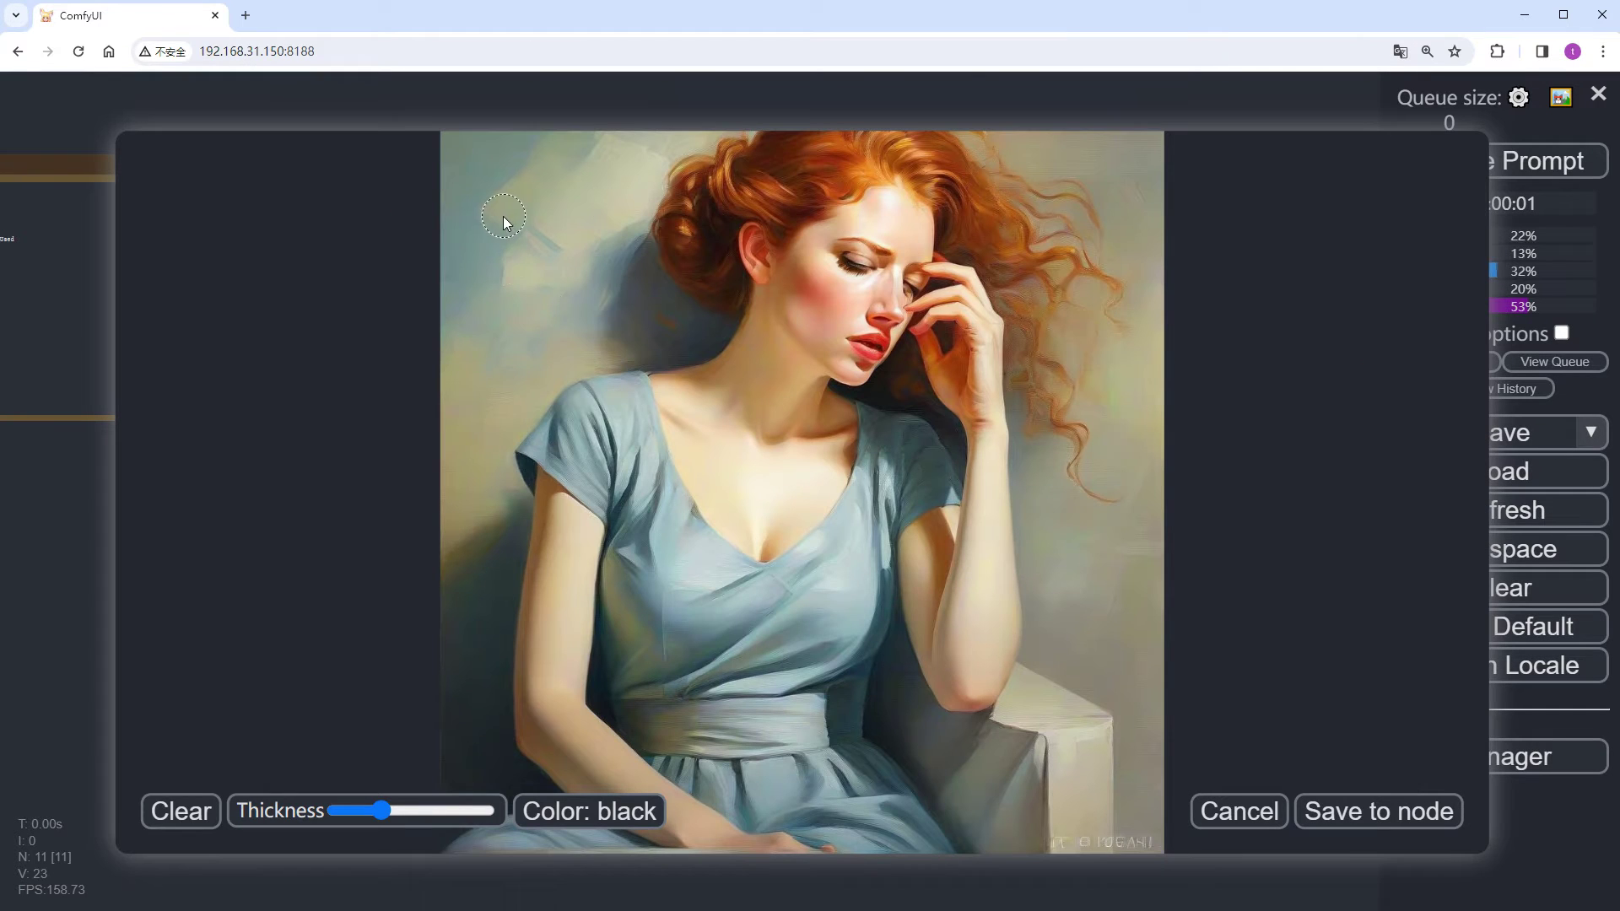
{"action": "scroll", "coordinate": [503, 216], "scroll_direction": "up", "scroll_amount": 5}
{"action": "mouse_move", "coordinate": [452, 147]}
{"action": "left_mouse_down"}
{"action": "mouse_move", "coordinate": [630, 160]}
{"action": "mouse_move", "coordinate": [634, 283]}
{"action": "mouse_move", "coordinate": [546, 368]}
{"action": "mouse_move", "coordinate": [465, 552]}
{"action": "mouse_move", "coordinate": [557, 181]}
{"action": "mouse_move", "coordinate": [574, 233]}
{"action": "left_mouse_up"}
{"action": "scroll", "coordinate": [607, 186], "scroll_direction": "down", "scroll_amount": 3}
{"action": "mouse_move", "coordinate": [641, 138]}
{"action": "left_mouse_down"}
{"action": "mouse_move", "coordinate": [670, 290]}
{"action": "mouse_move", "coordinate": [712, 335]}
{"action": "mouse_move", "coordinate": [629, 361]}
{"action": "mouse_move", "coordinate": [668, 318]}
{"action": "mouse_move", "coordinate": [545, 396]}
{"action": "left_mouse_up"}
{"action": "mouse_move", "coordinate": [518, 493]}
{"action": "left_mouse_down"}
{"action": "mouse_move", "coordinate": [512, 554]}
{"action": "mouse_move", "coordinate": [443, 588]}
{"action": "left_mouse_up"}
{"action": "left_click", "coordinate": [1401, 820]}
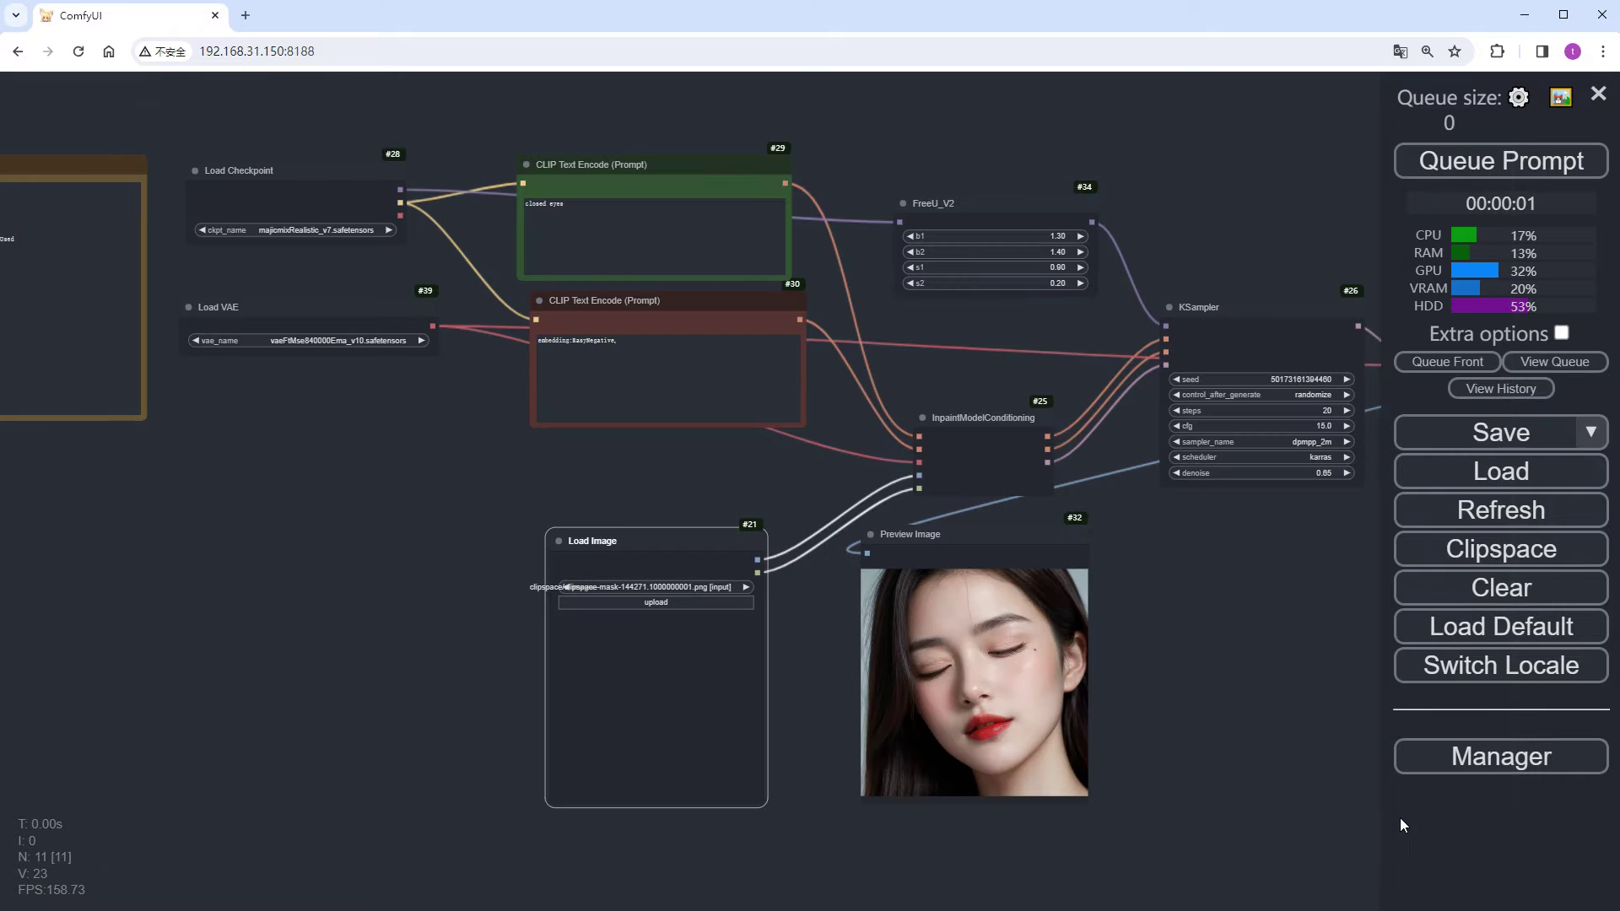
- Switch the checkpoint to xxmix9realistic_v30
{"action": "left_click_drag", "start_coordinate": [252, 424], "coordinate": [435, 646]}
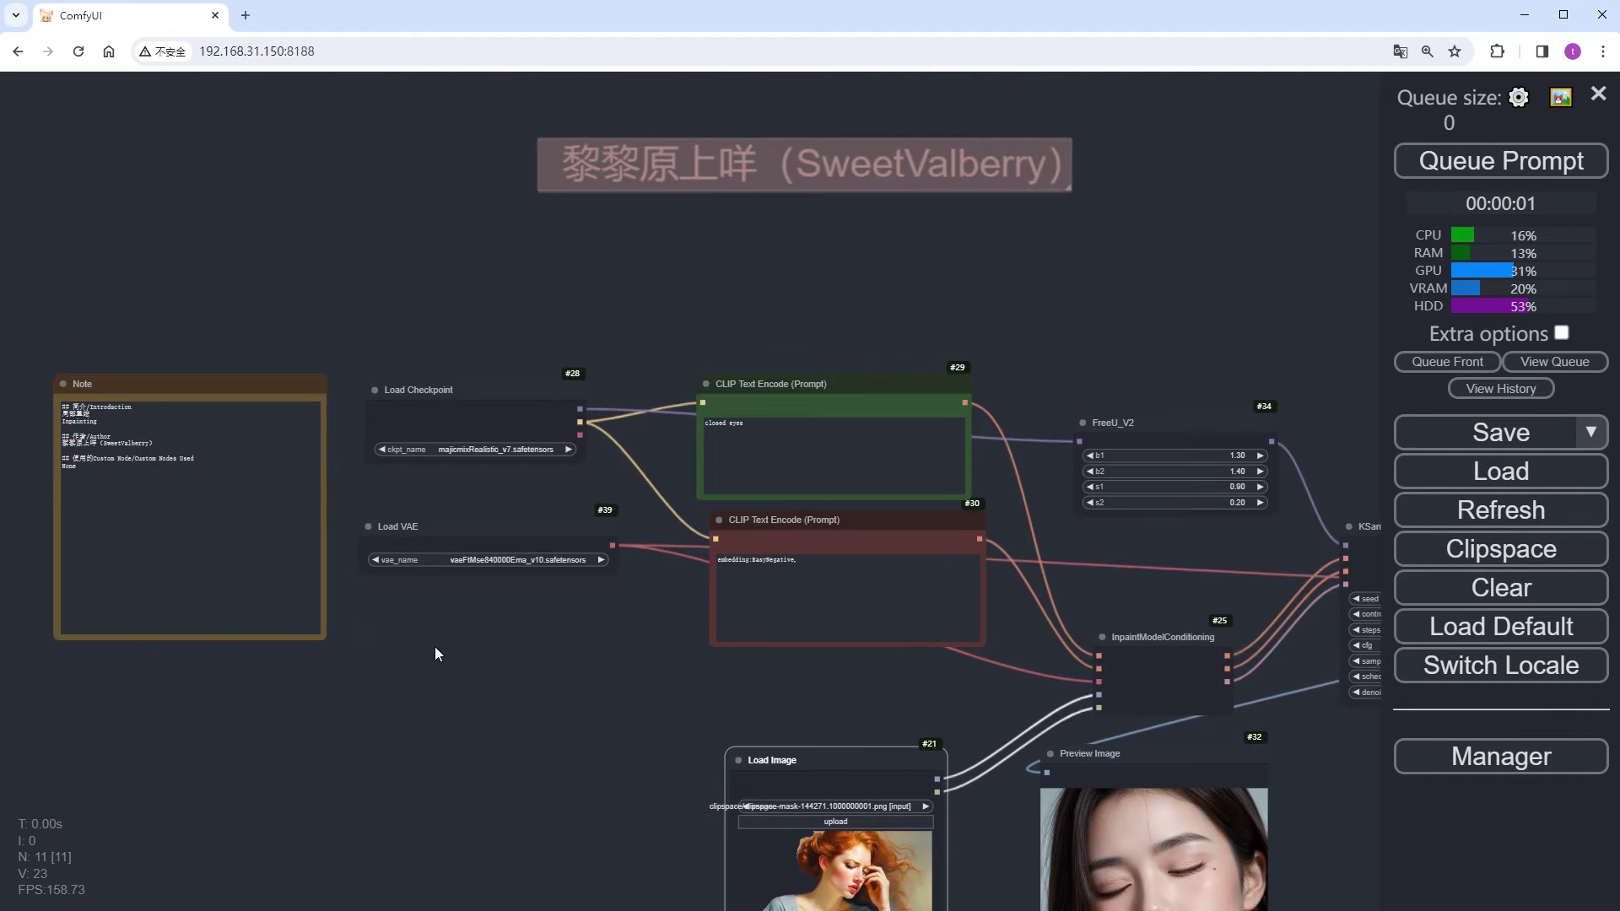
{"action": "scroll", "coordinate": [538, 482], "scroll_direction": "up", "scroll_amount": 6}
{"action": "left_click", "coordinate": [466, 449]}
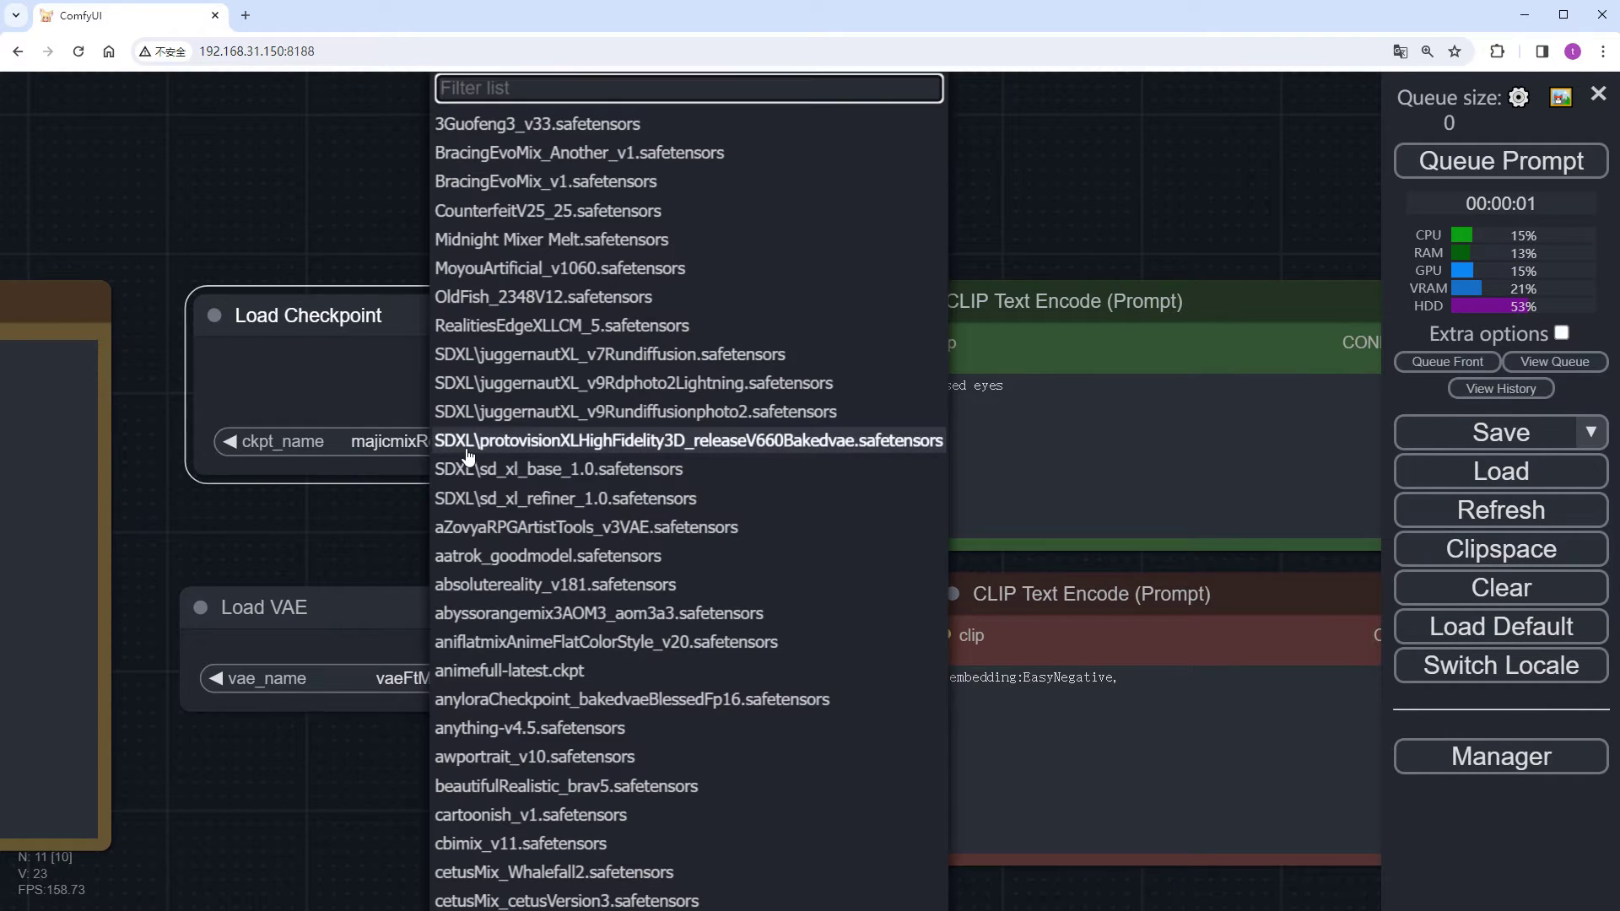
{"action": "type", "text": "xx"}
{"action": "left_click", "coordinate": [553, 484]}
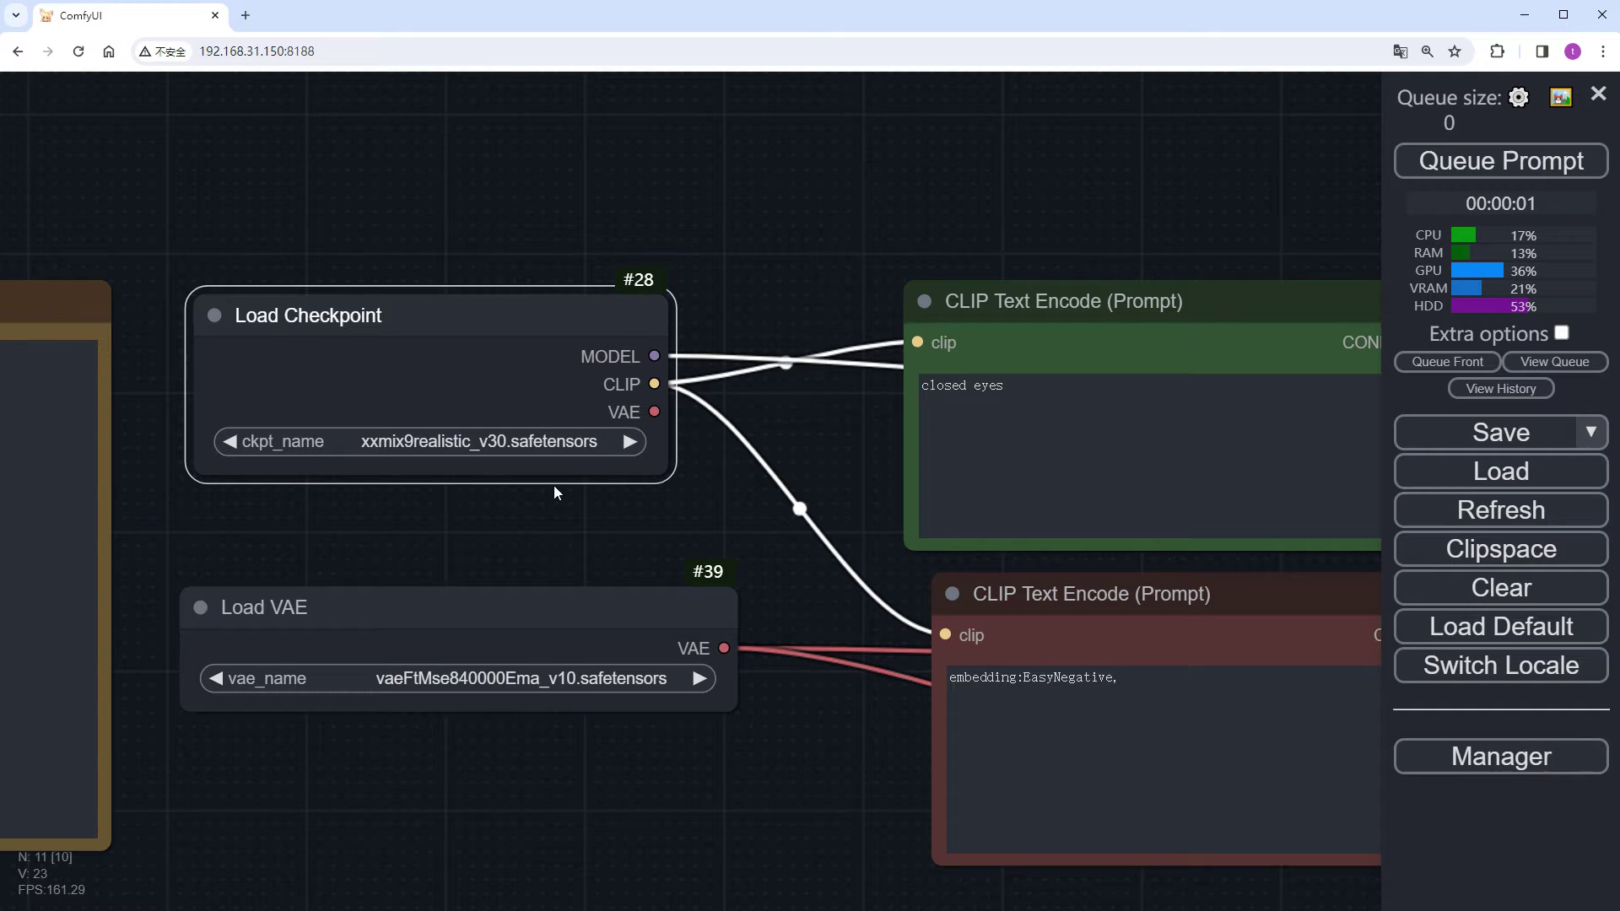
- Set the positive prompt to 'cloud' and clear the negative prompt
{"action": "triple_click", "coordinate": [1016, 397]}
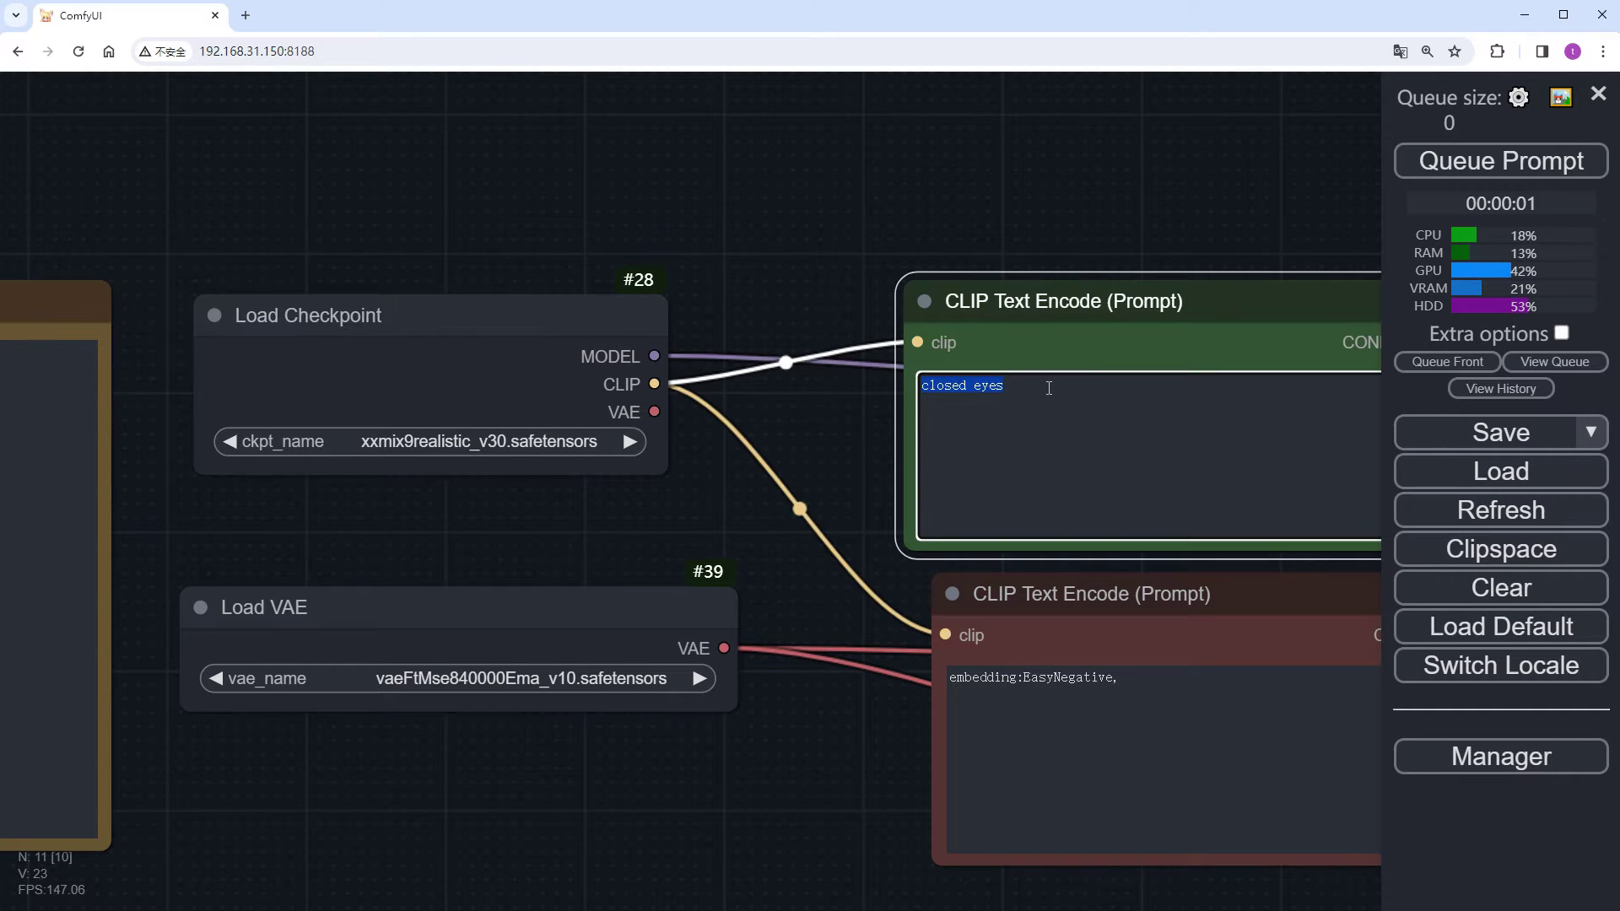
{"action": "type", "text": "cloud"}
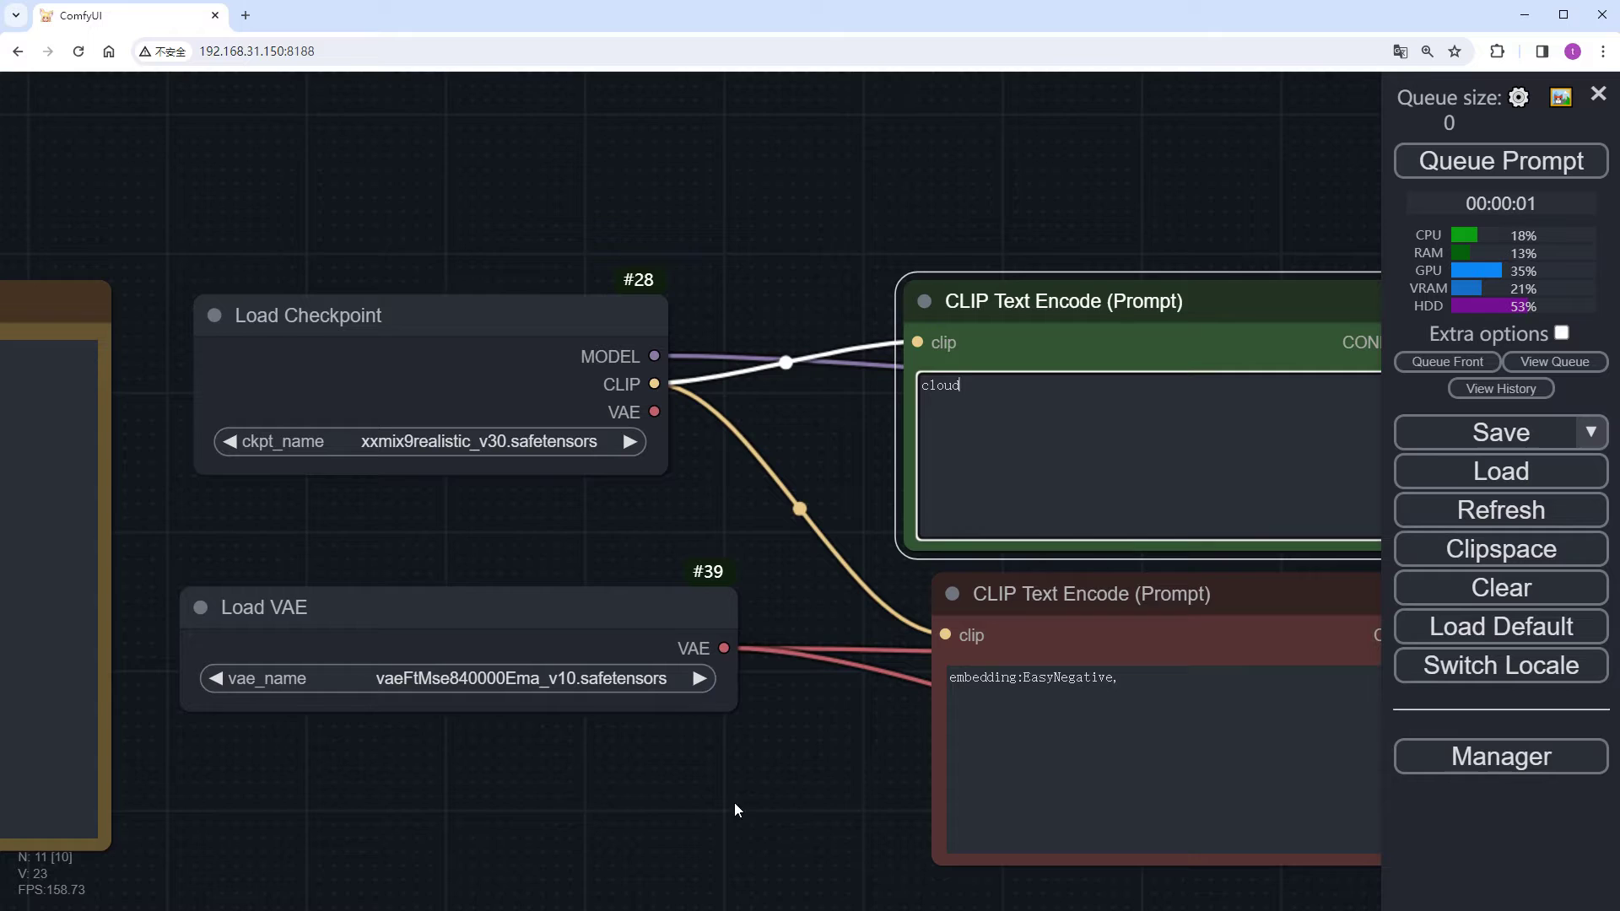
{"action": "left_click_drag", "start_coordinate": [734, 802], "coordinate": [515, 755]}
- Set KSampler to cfg 7.5, euler sampler, normal scheduler and denoise 1.00
{"action": "left_click_drag", "start_coordinate": [862, 643], "coordinate": [154, 163]}
{"action": "left_click", "coordinate": [1171, 503]}
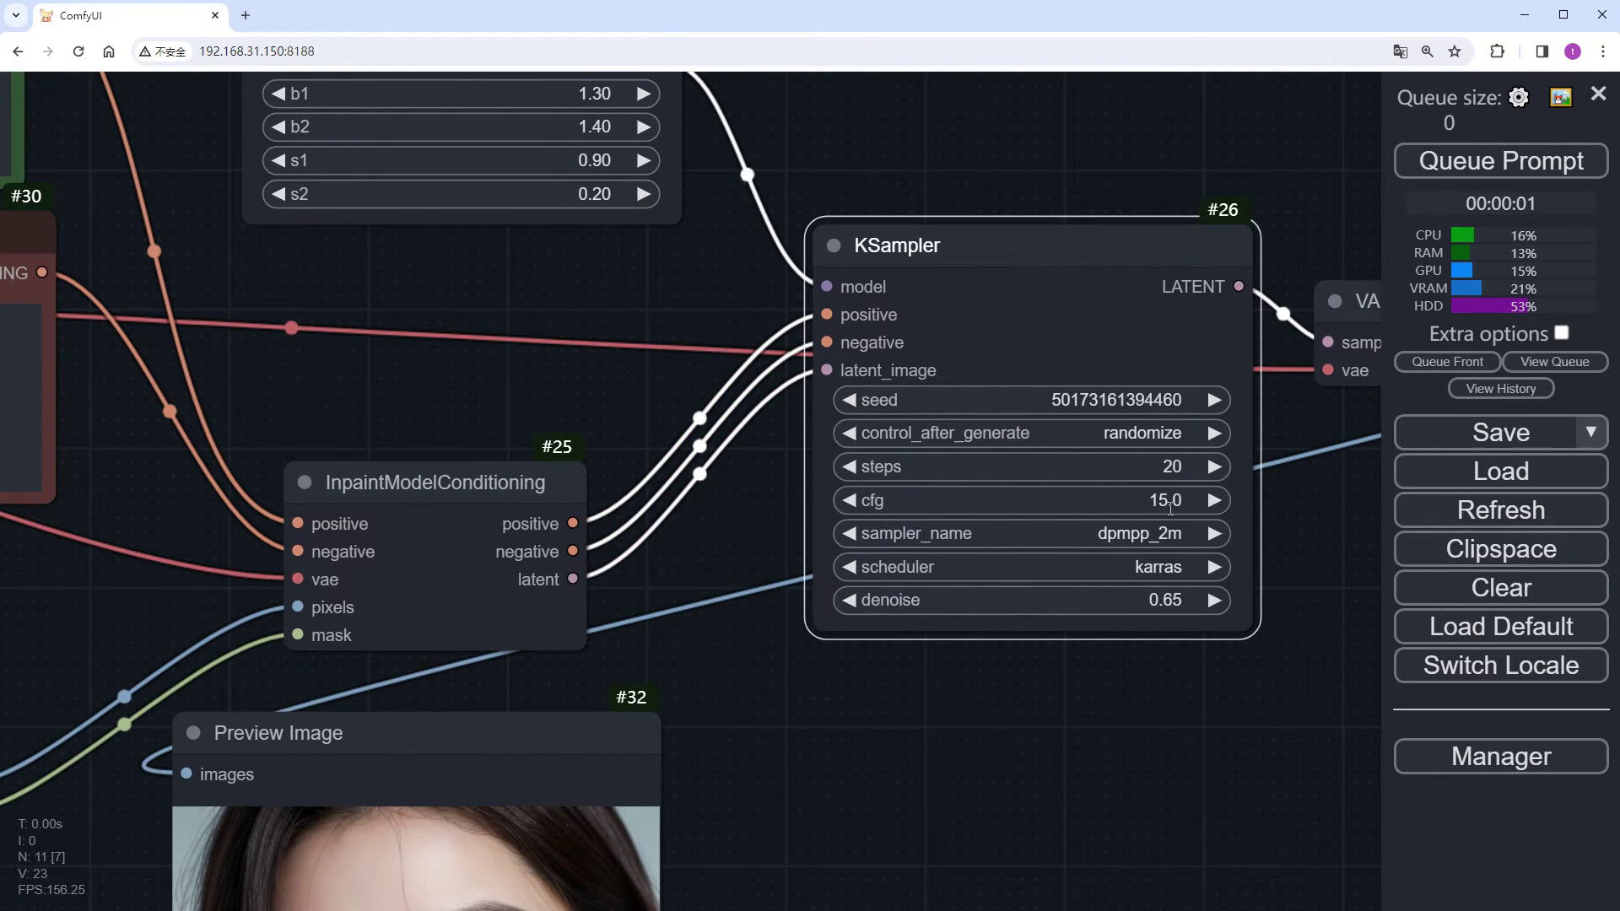
{"action": "type", "text": "7.5"}
{"action": "key", "text": "Return"}
{"action": "left_click", "coordinate": [1184, 535]}
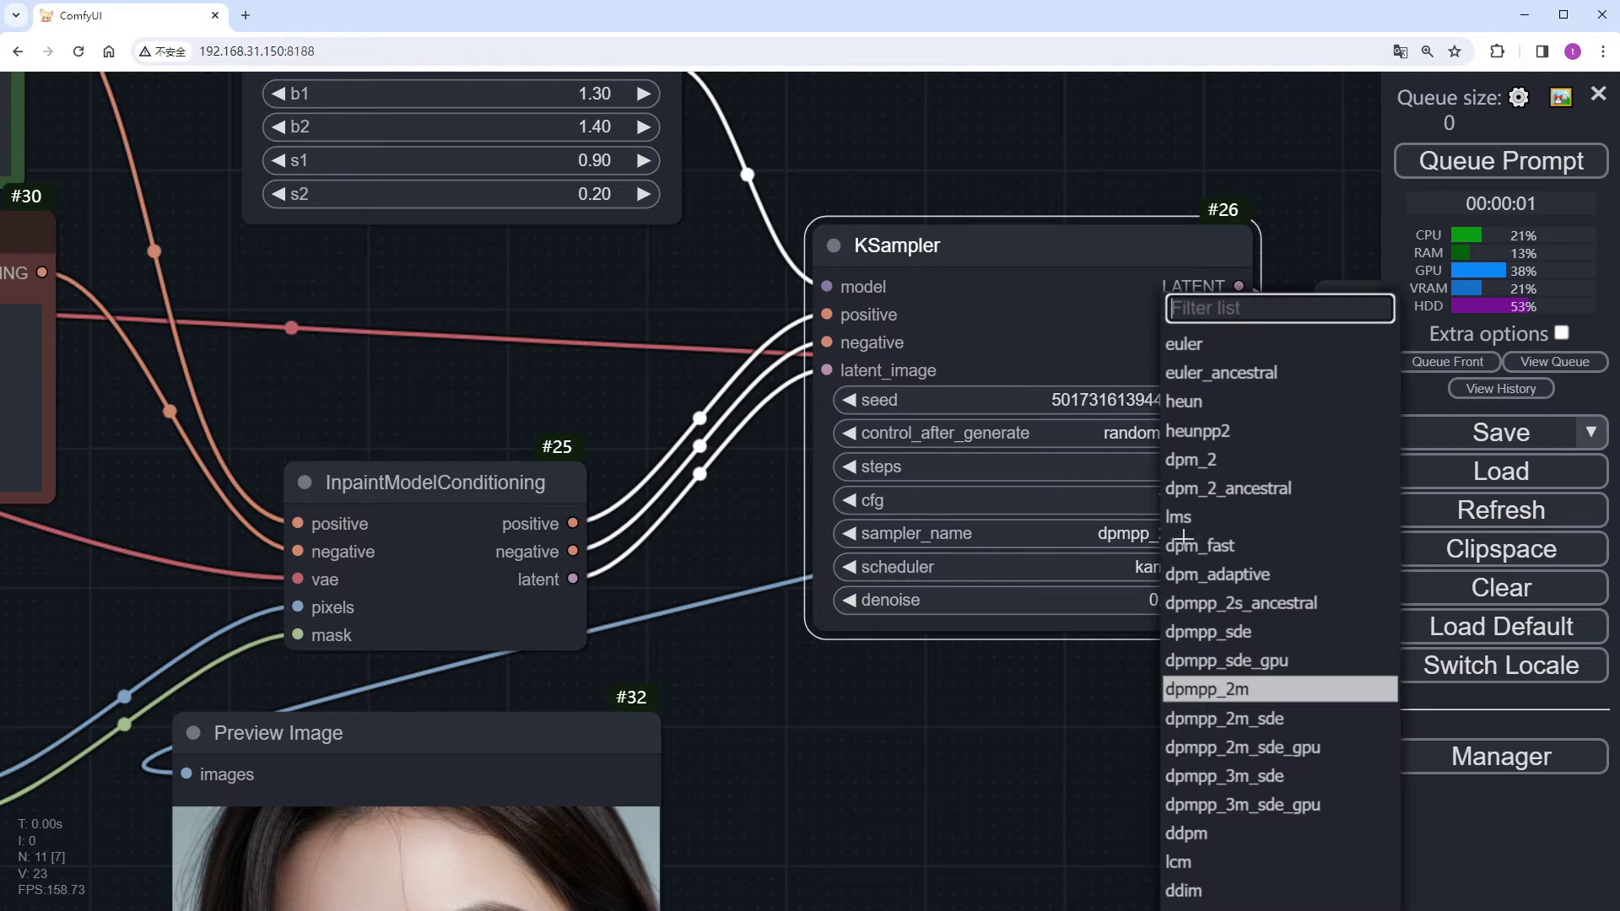
{"action": "left_click", "coordinate": [1202, 350]}
{"action": "left_click", "coordinate": [1166, 574]}
{"action": "left_click", "coordinate": [1171, 572]}
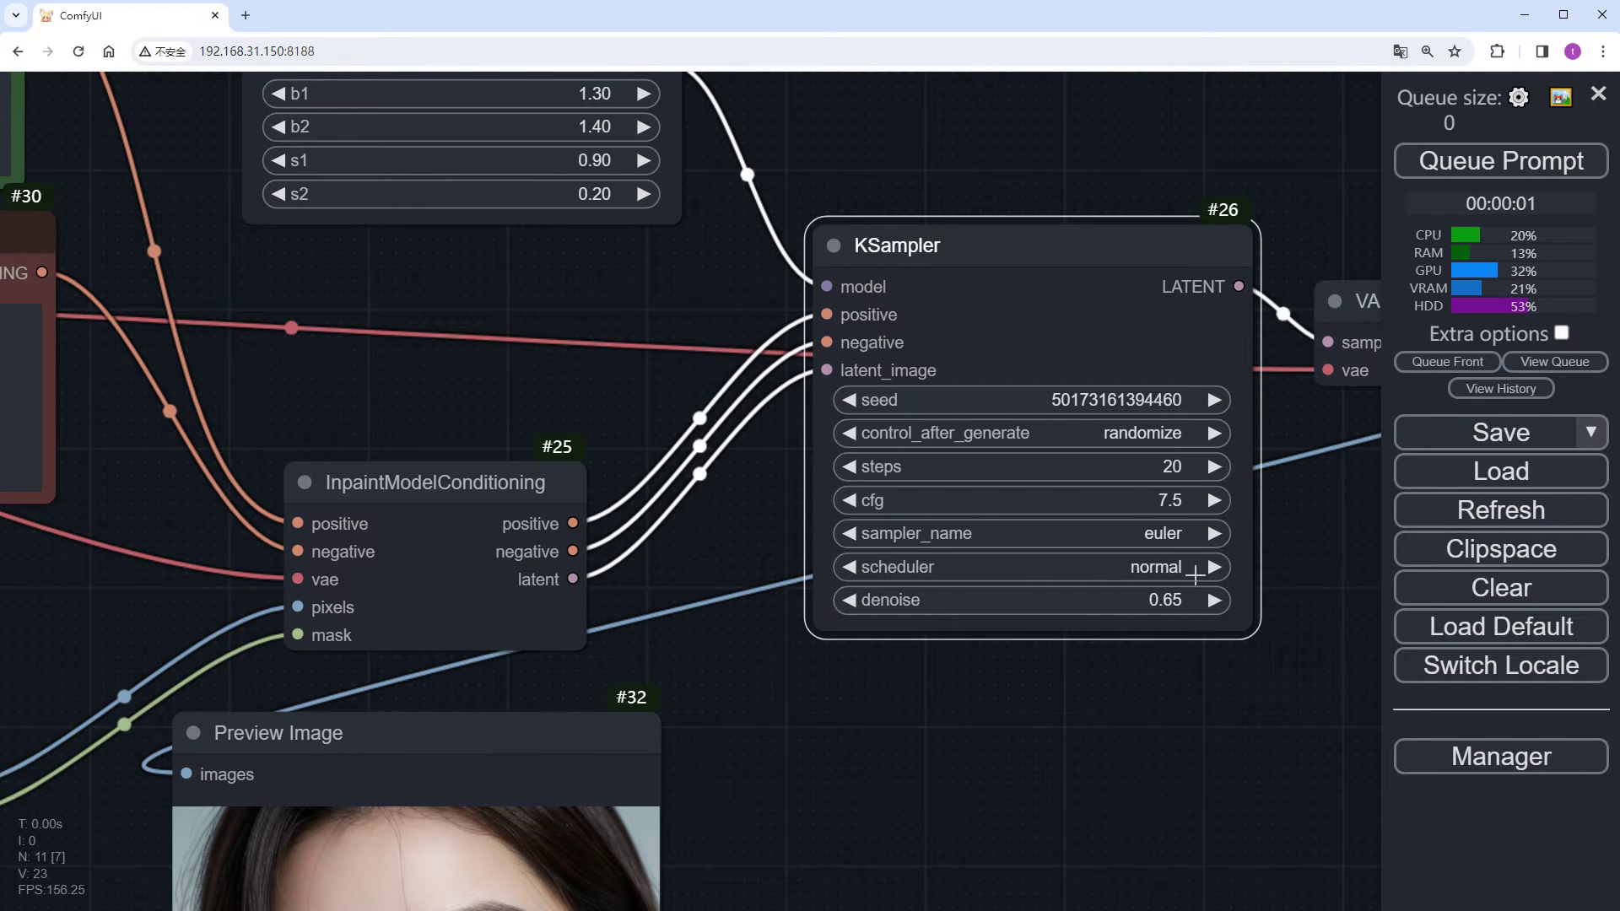
{"action": "left_click", "coordinate": [1183, 601]}
{"action": "type", "text": "1"}
{"action": "key", "text": "Return"}
- Generate the painting with a cloud background and zoom in to inspect the preview
{"action": "left_click", "coordinate": [1544, 161]}
{"action": "scroll", "coordinate": [956, 699], "scroll_direction": "down", "scroll_amount": 7}
{"action": "left_click_drag", "start_coordinate": [956, 698], "coordinate": [1026, 619]}
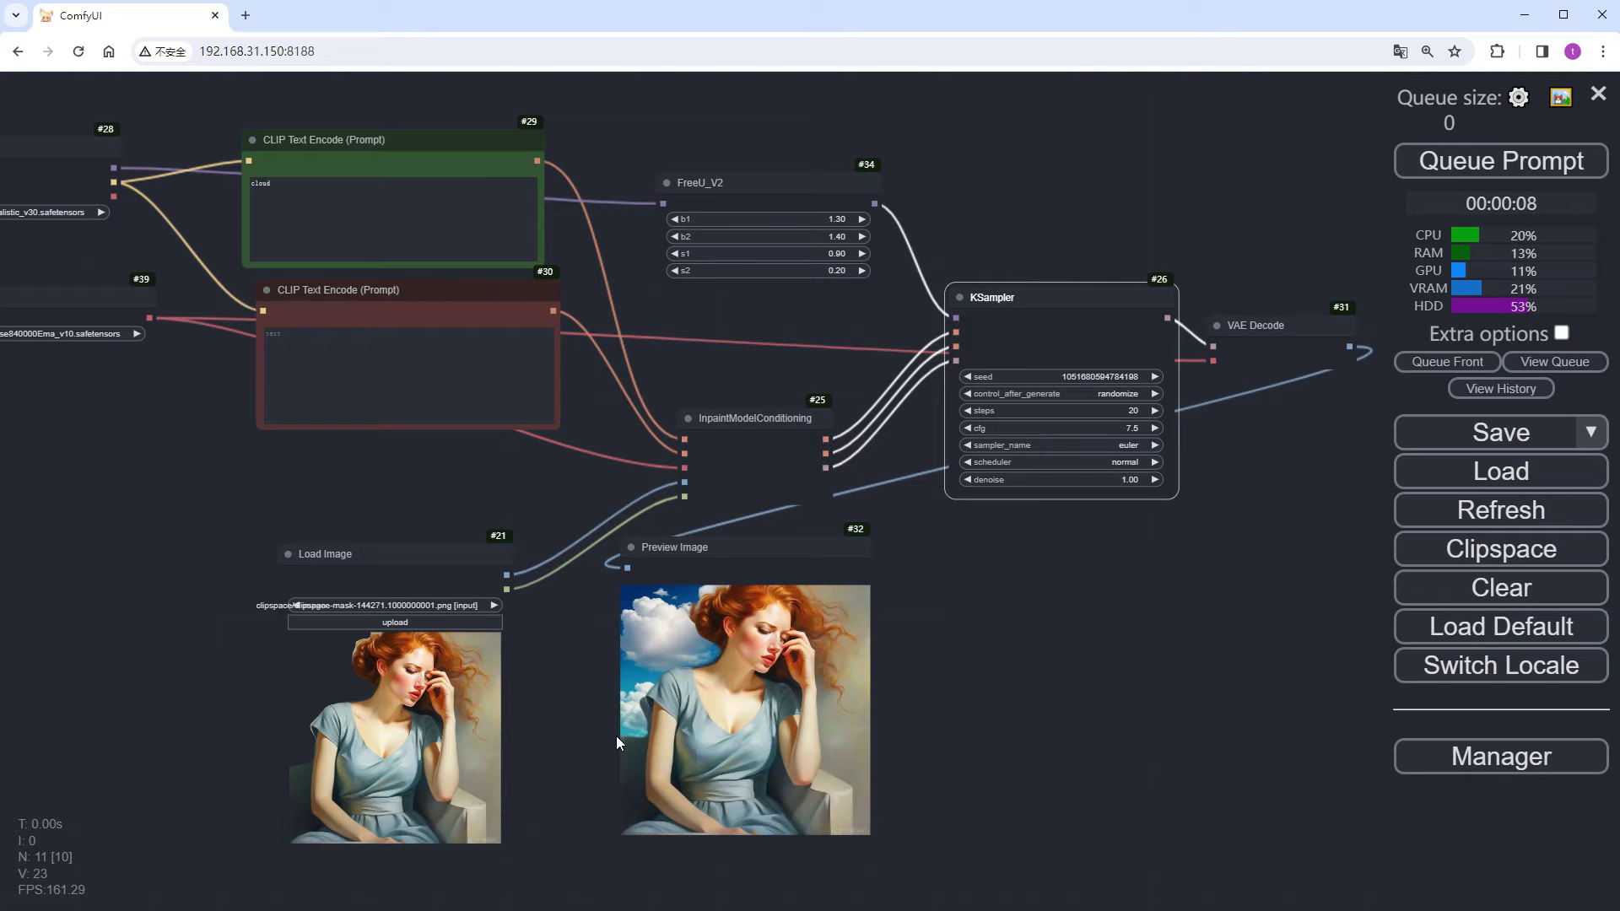
{"action": "scroll", "coordinate": [616, 736], "scroll_direction": "up", "scroll_amount": 10}
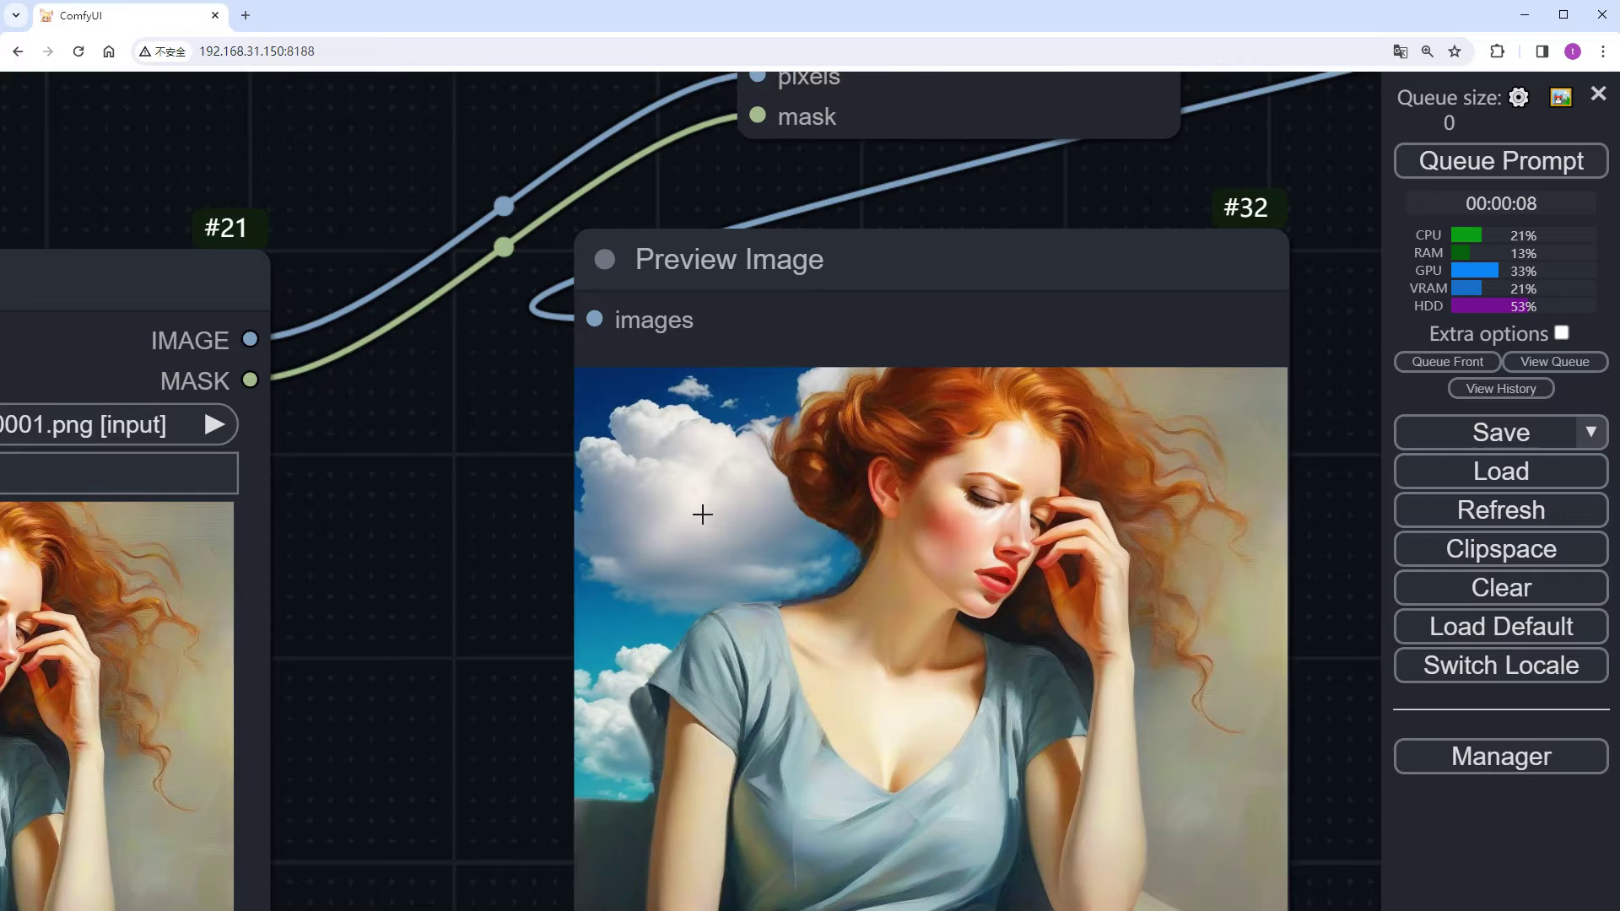
{"action": "scroll", "coordinate": [702, 514], "scroll_direction": "down", "scroll_amount": 5}
- Move the Preview Image node to the right and search nodes for 'rep'
{"action": "left_click_drag", "start_coordinate": [739, 409], "coordinate": [1158, 377]}
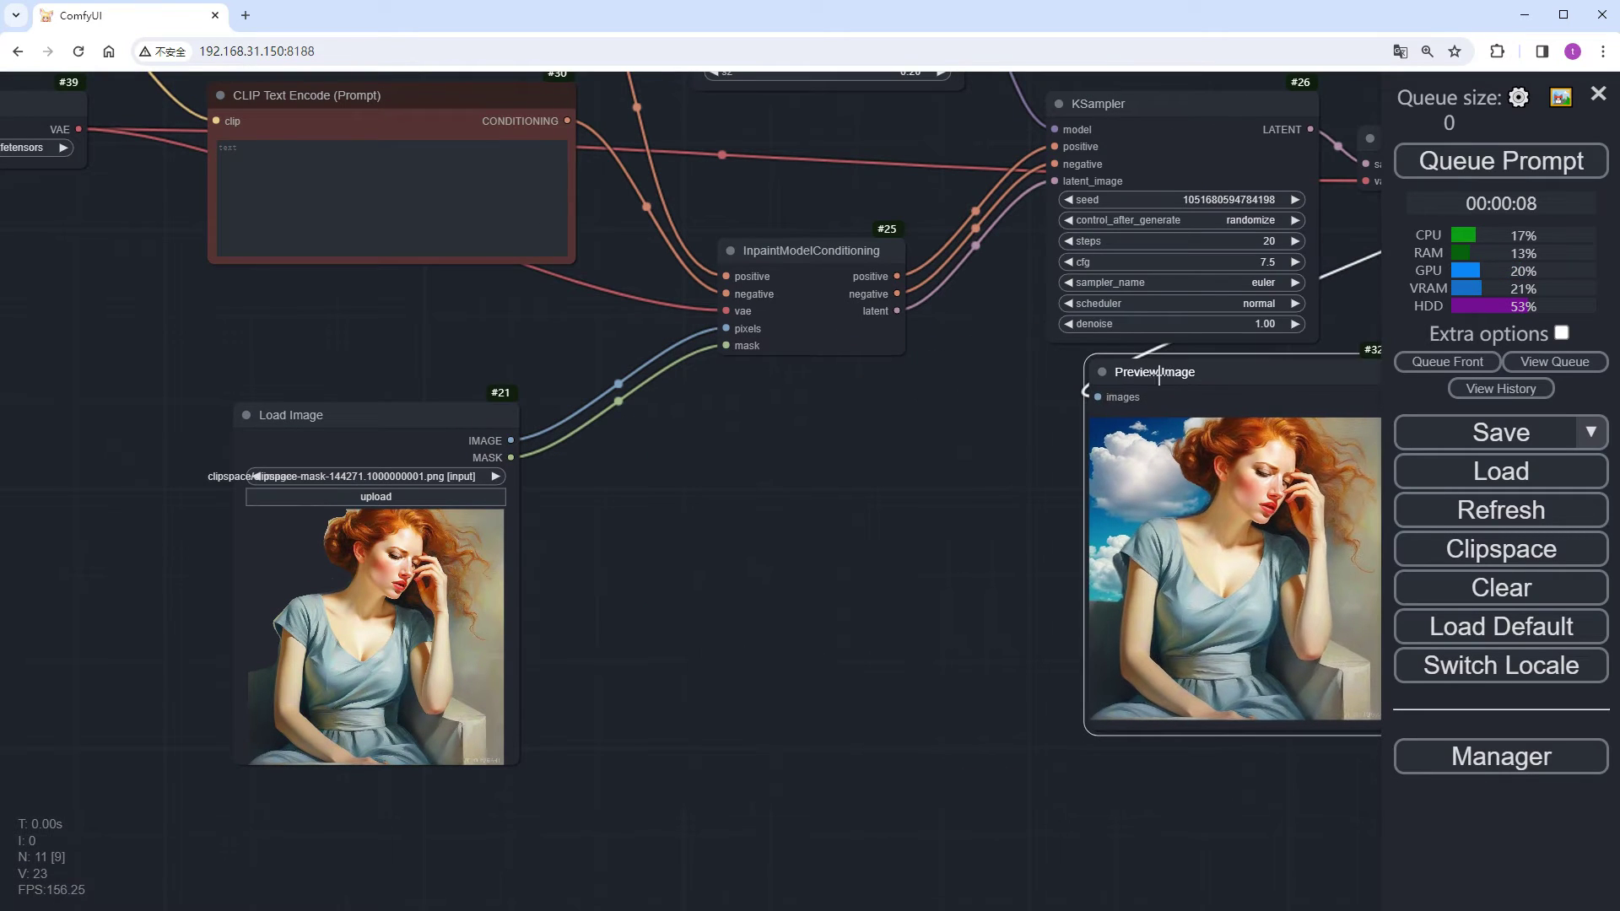
{"action": "double_click", "coordinate": [737, 433]}
{"action": "type", "text": "rep"}
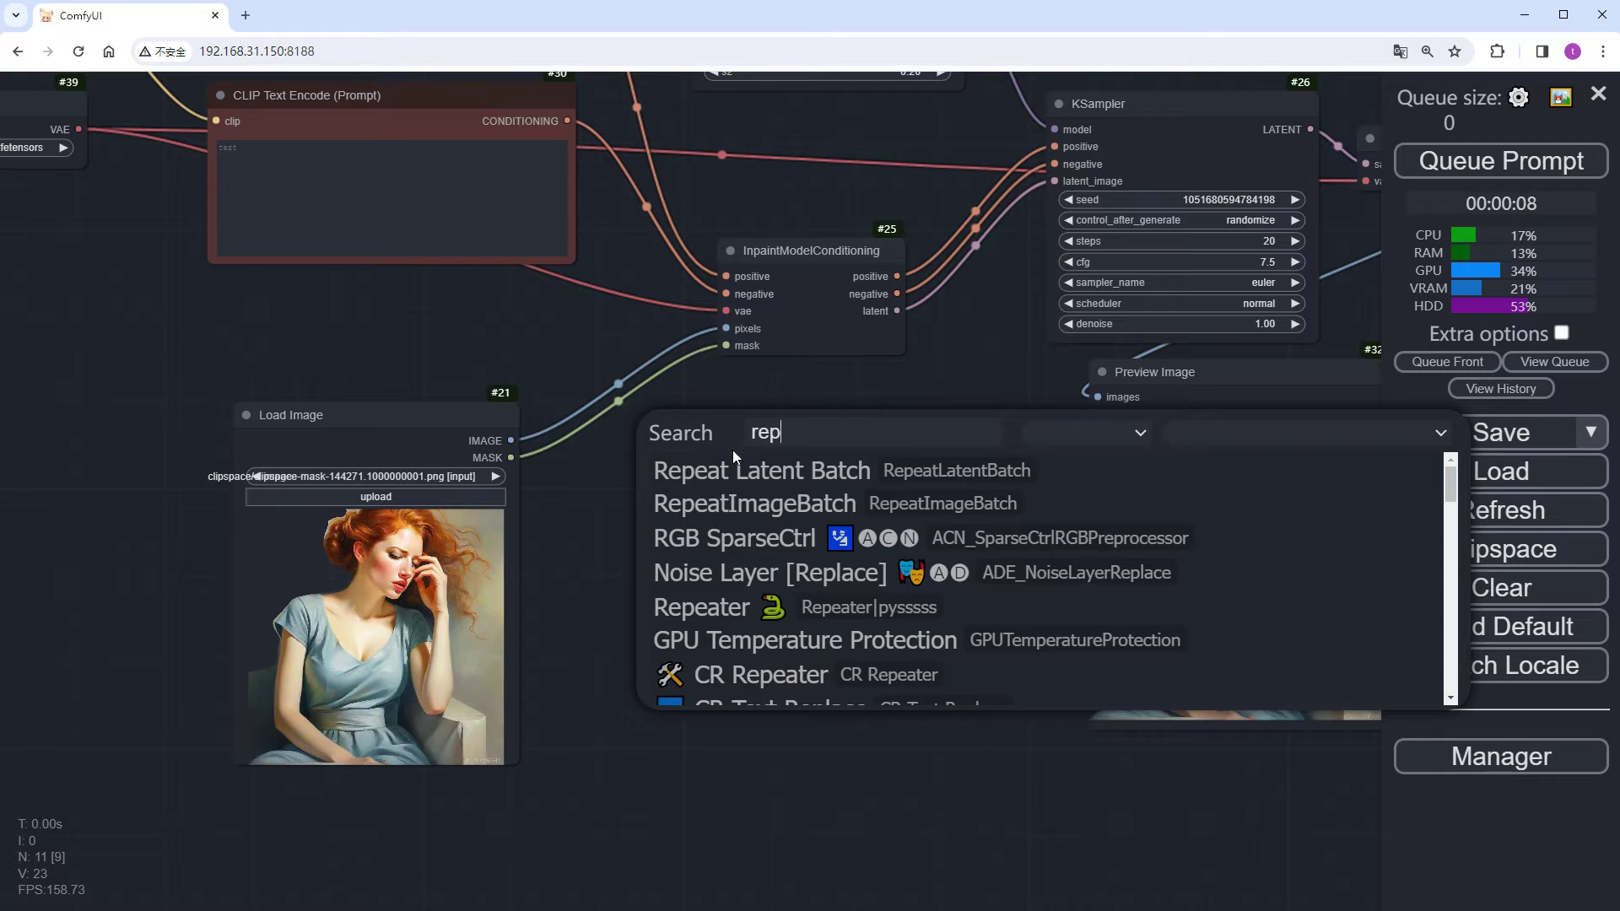
- Add Repeat Latent Batch between InpaintModelConditioning latent and KSampler latent_image with amount 16
{"action": "left_click", "coordinate": [734, 470]}
{"action": "left_click_drag", "start_coordinate": [1001, 444], "coordinate": [1055, 181]}
{"action": "left_click_drag", "start_coordinate": [898, 310], "coordinate": [762, 449]}
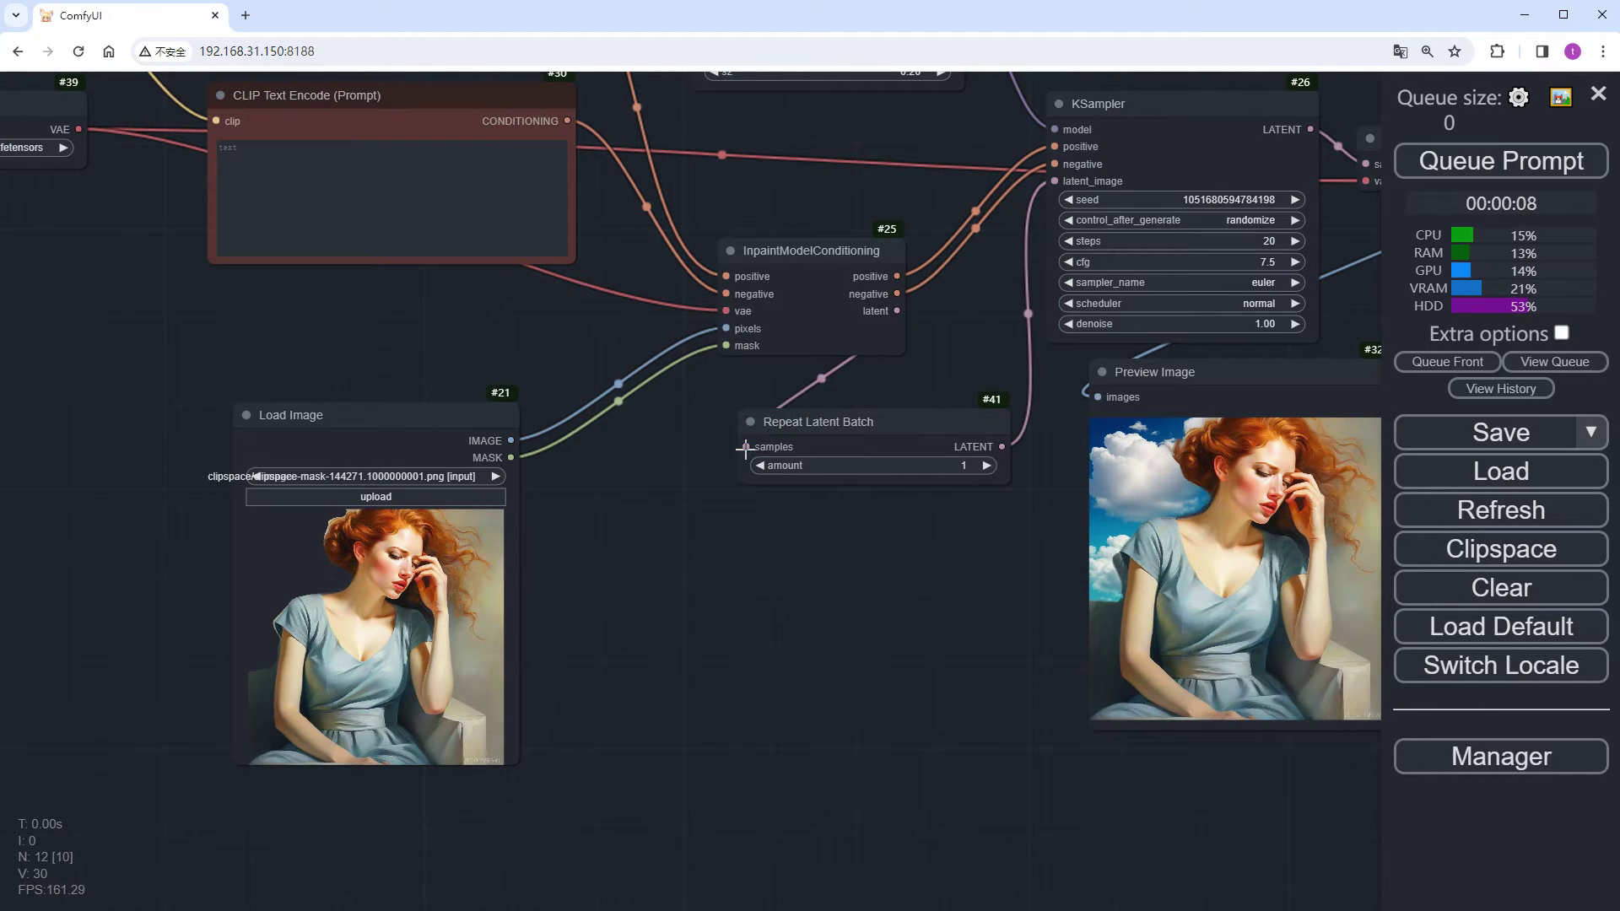
{"action": "left_click", "coordinate": [938, 466]}
{"action": "type", "text": "16"}
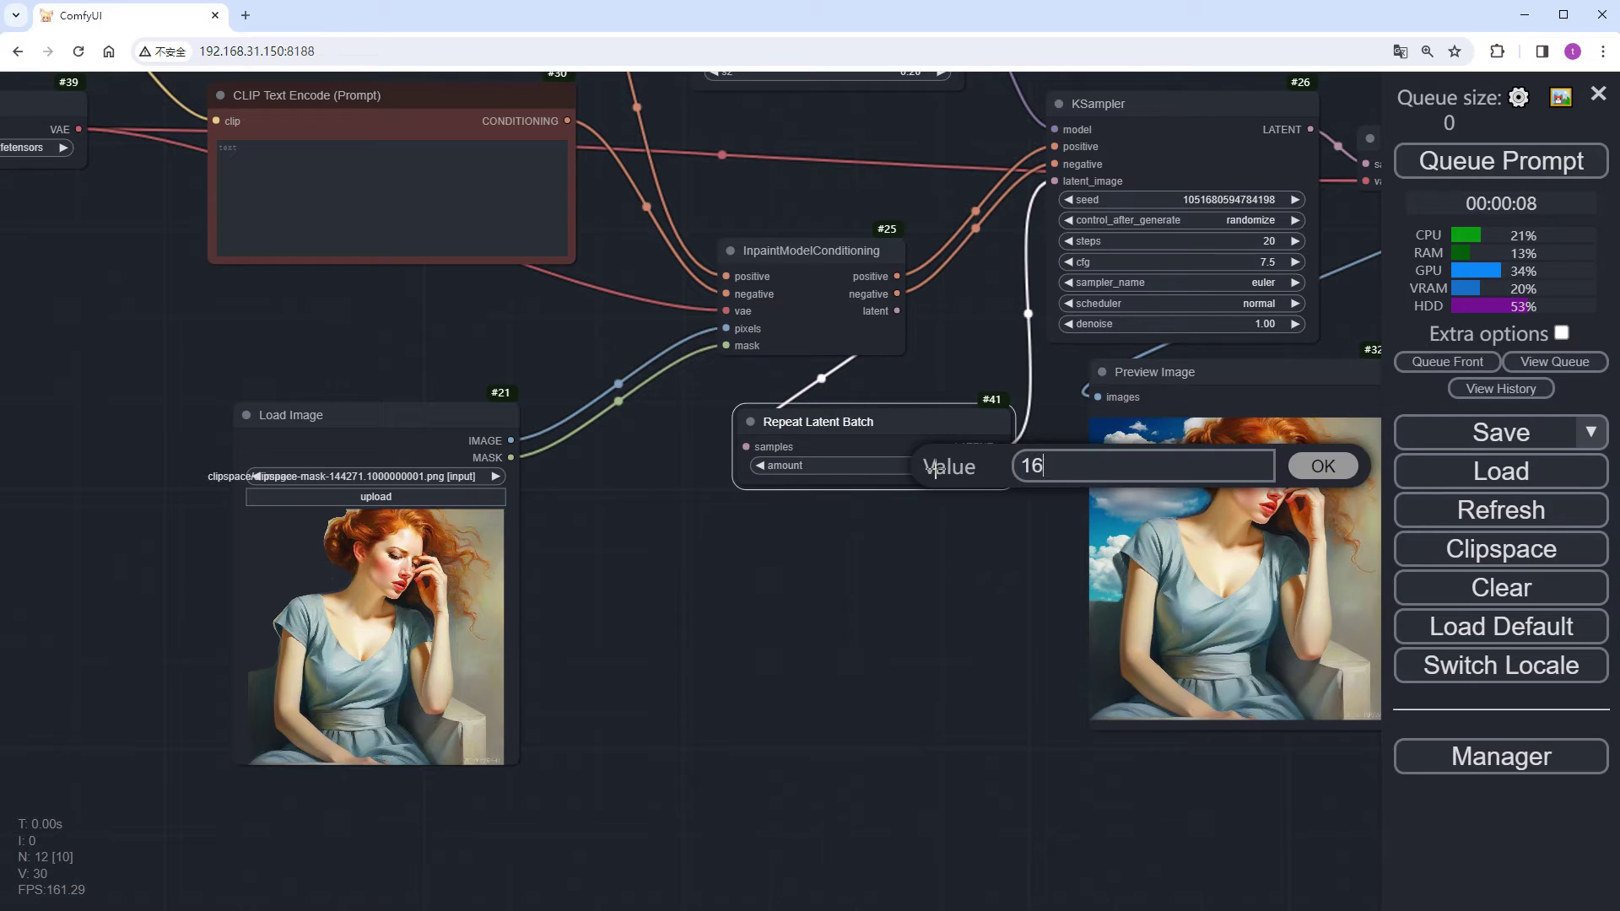
{"action": "key", "text": "Return"}
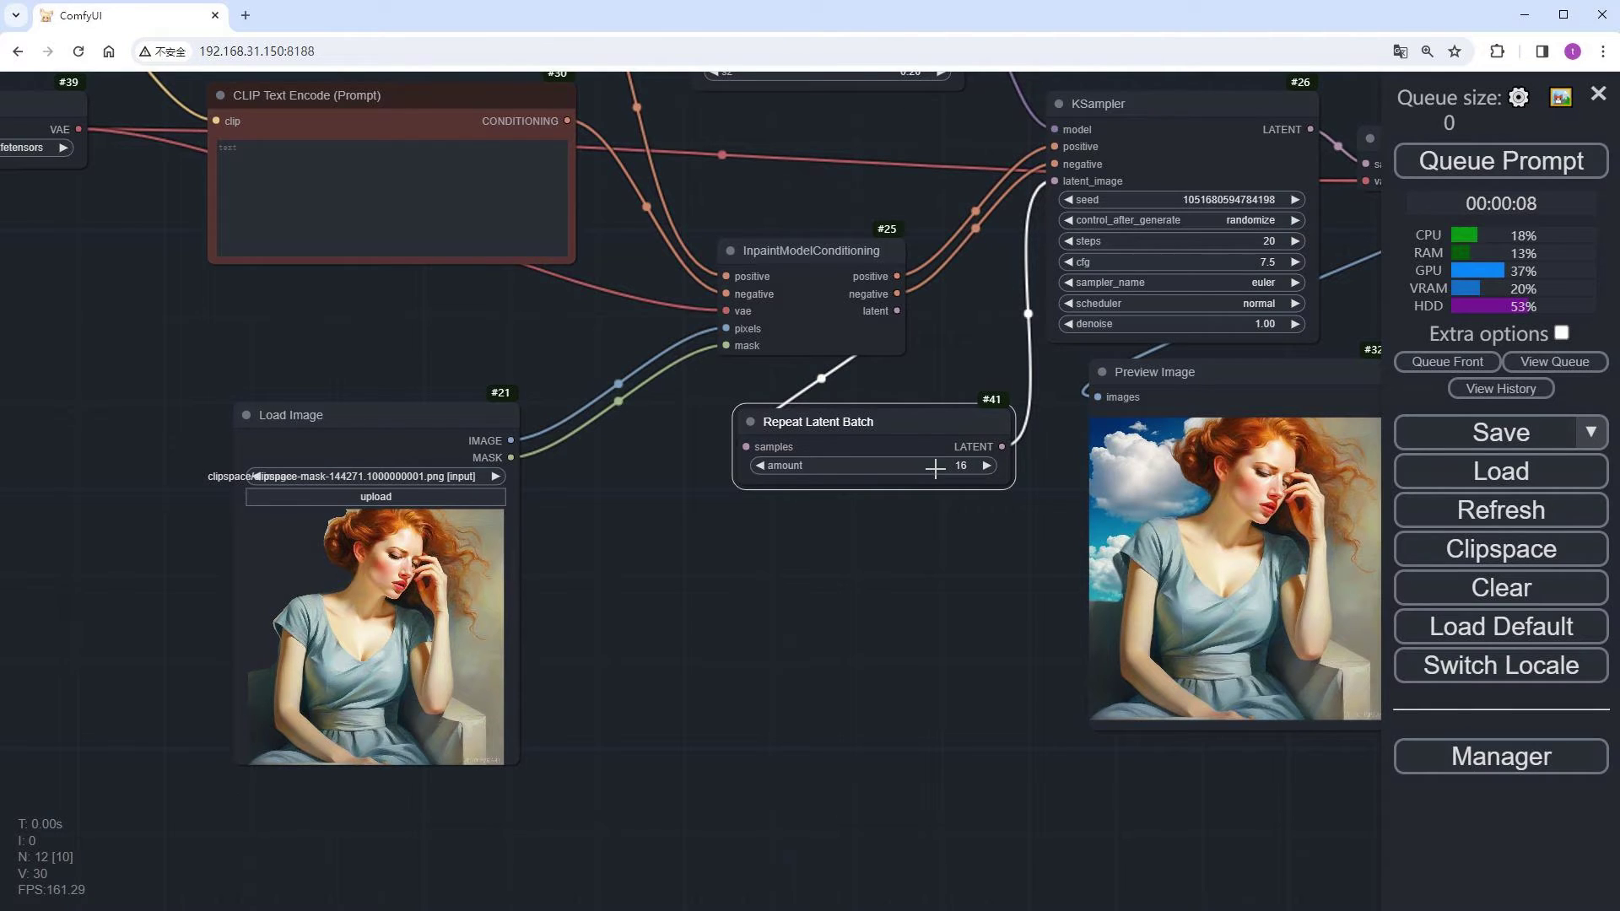
- Add an Apply AnimateDiff Model node to the graph
{"action": "left_click_drag", "start_coordinate": [963, 549], "coordinate": [646, 885]}
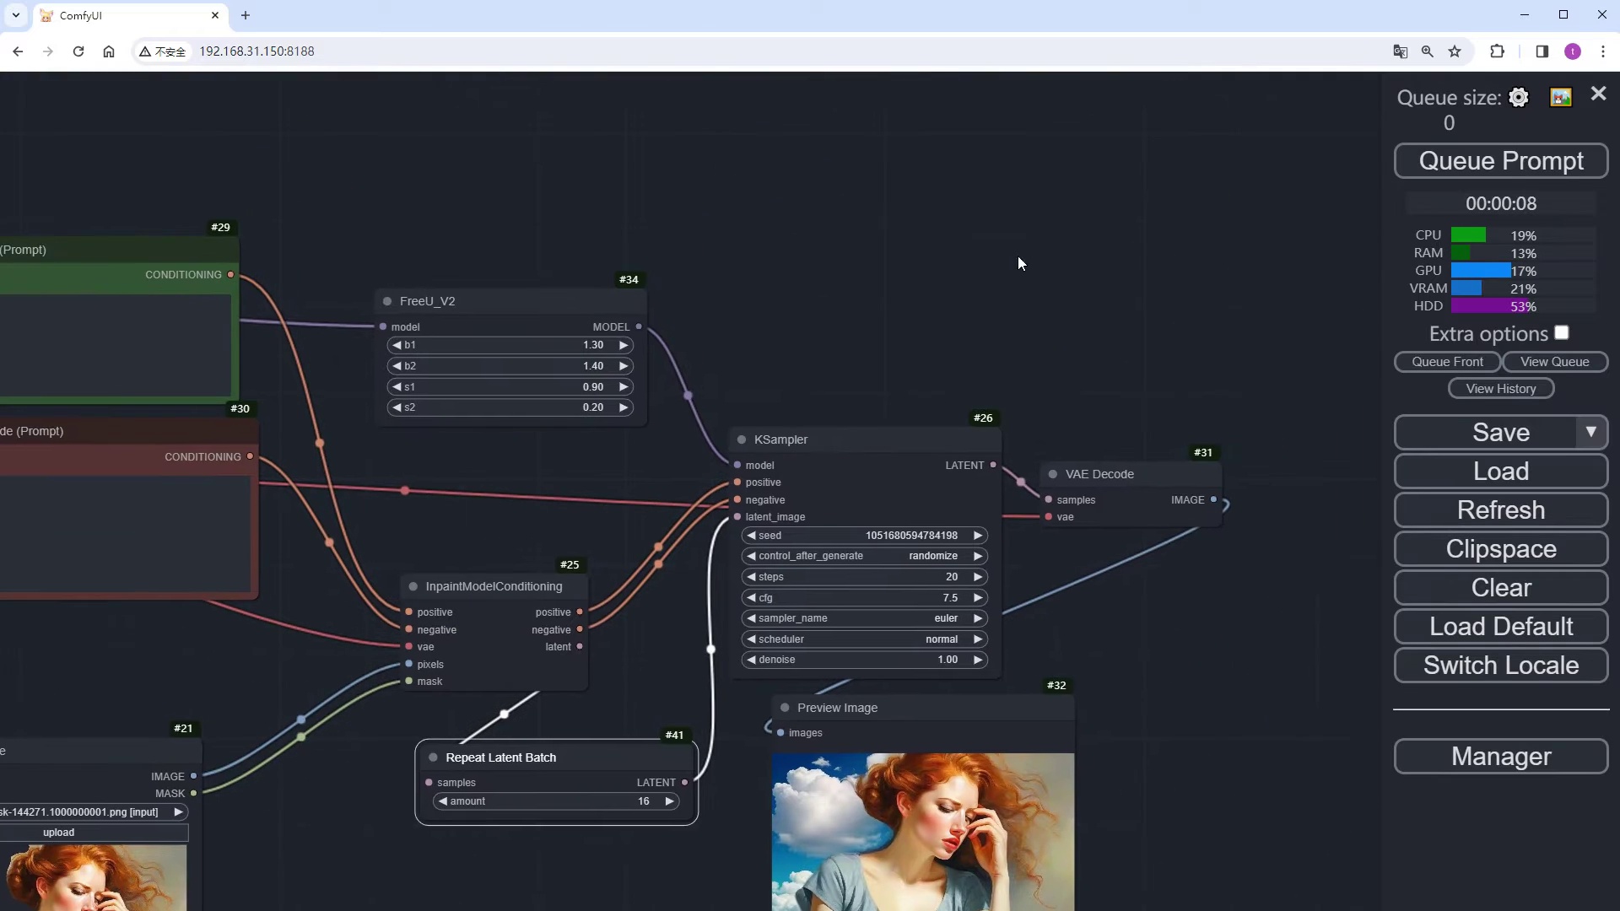
{"action": "left_click_drag", "start_coordinate": [1019, 257], "coordinate": [944, 400]}
{"action": "double_click", "coordinate": [974, 211]}
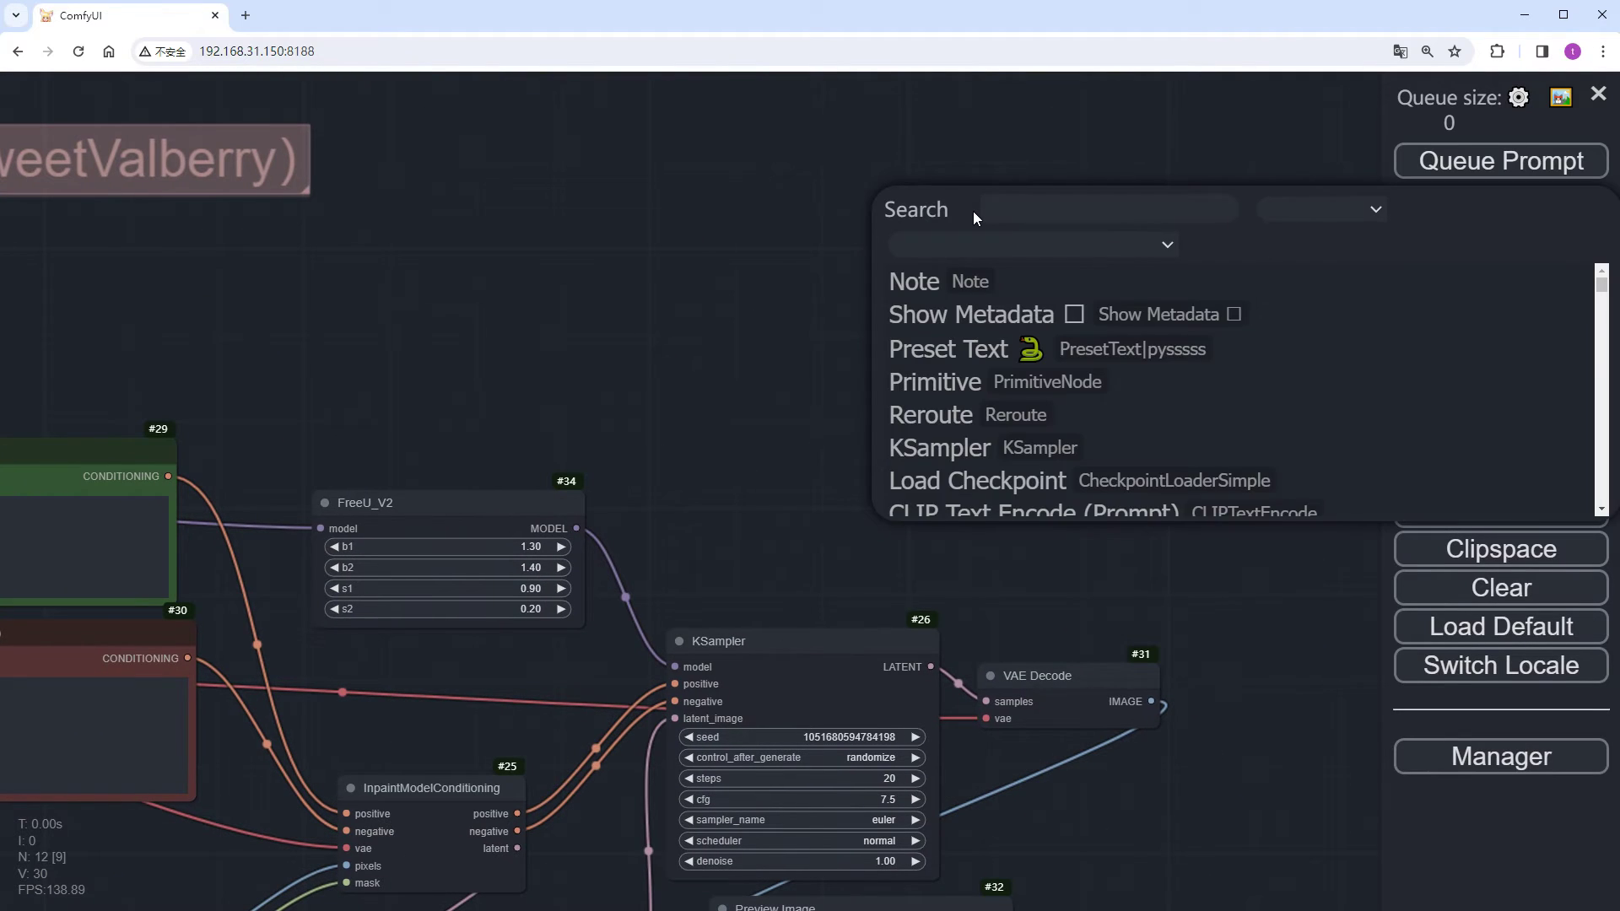
{"action": "type", "text": "appl"}
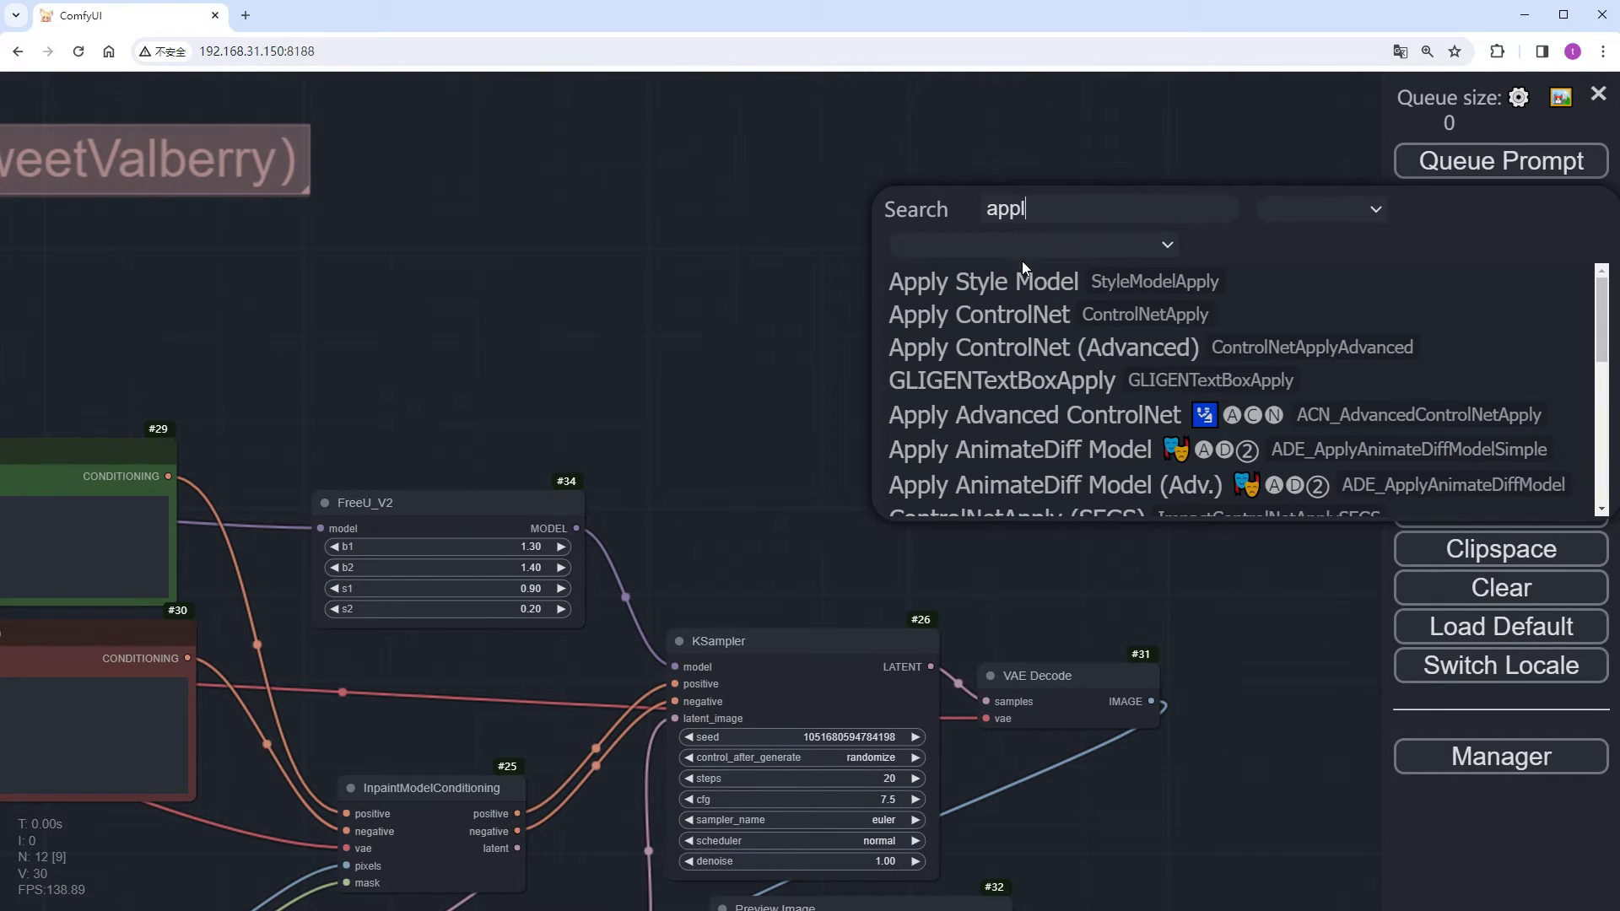
{"action": "left_click", "coordinate": [1054, 448]}
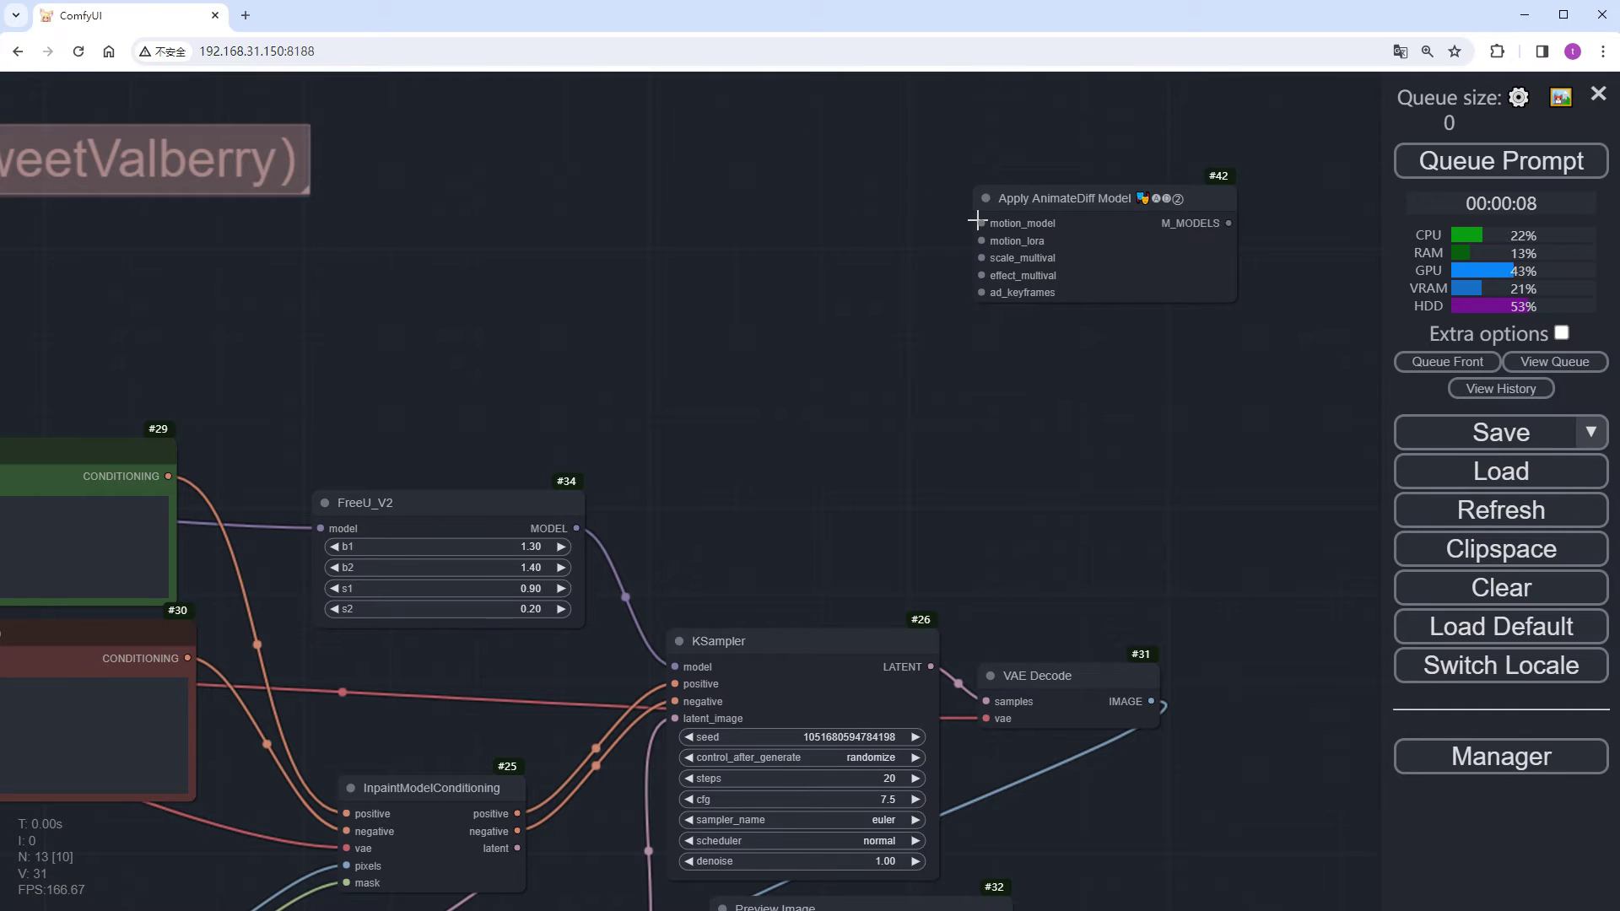
- Feed its motion_model from a Load AnimateDiff Model node set to v3_sd15_mm.ckpt
{"action": "left_click_drag", "start_coordinate": [982, 223], "coordinate": [711, 198]}
{"action": "left_click", "coordinate": [741, 330]}
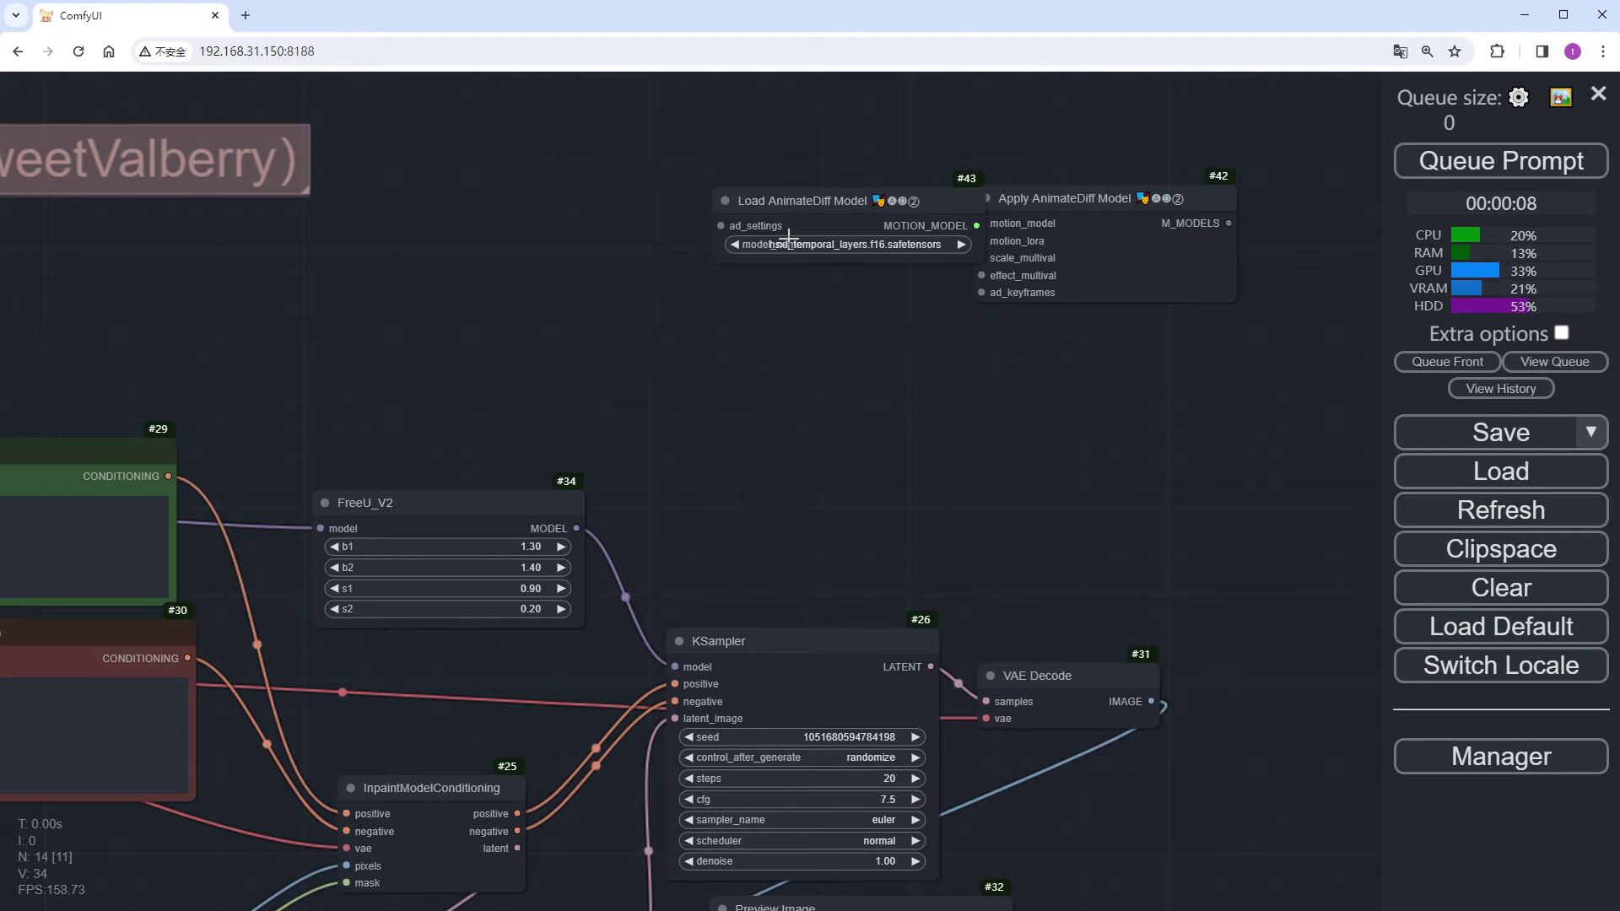
{"action": "left_click", "coordinate": [690, 246]}
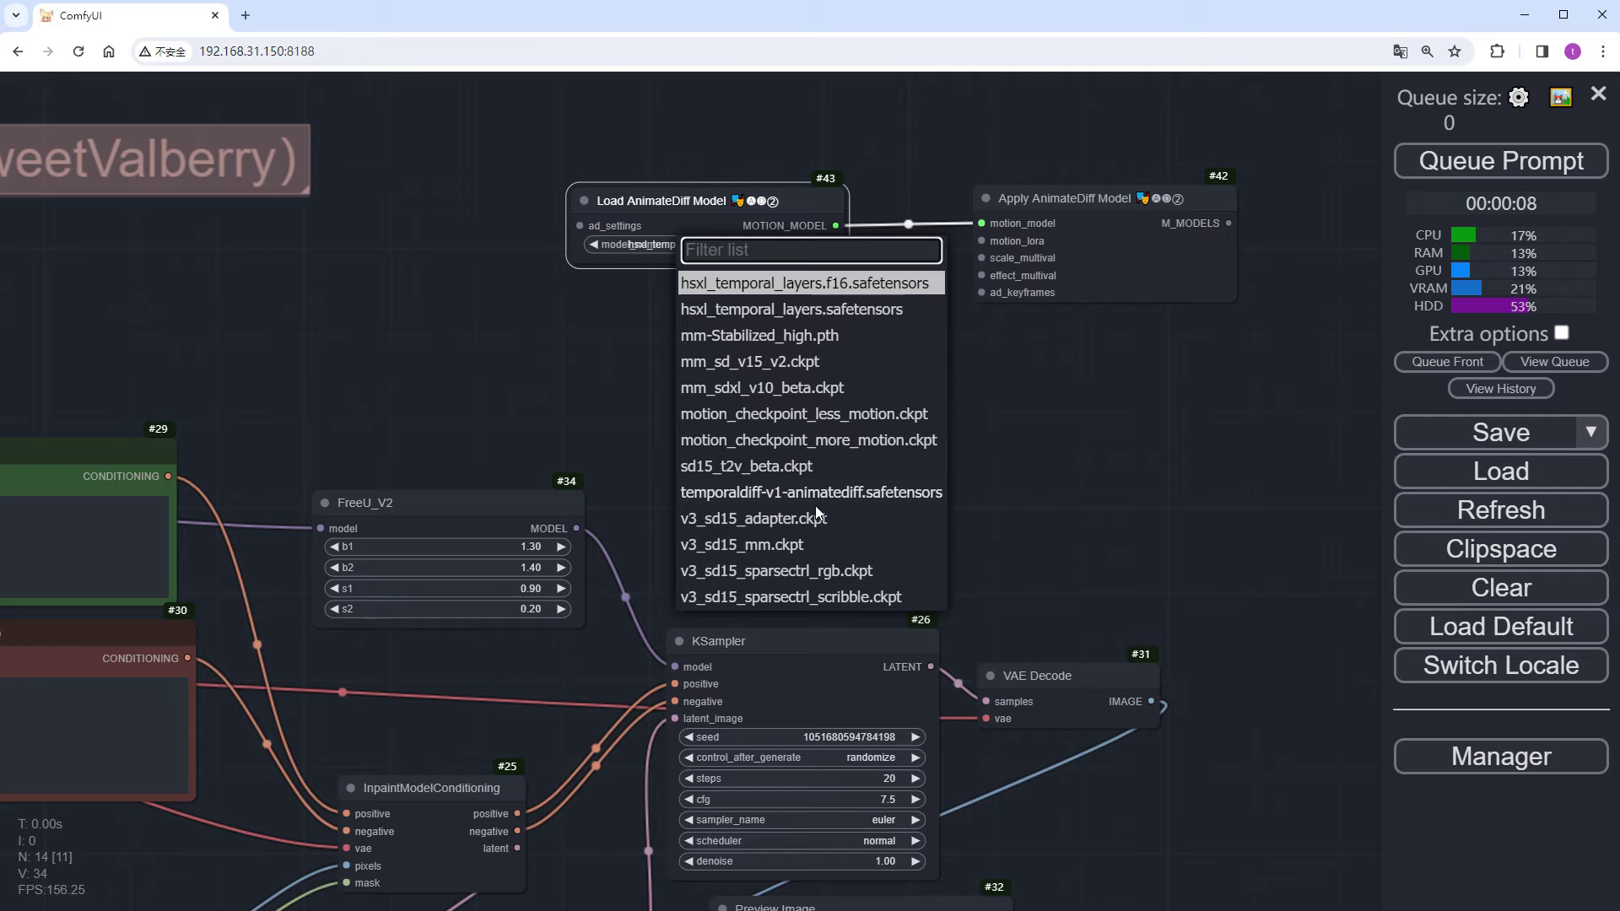
{"action": "left_click", "coordinate": [793, 545]}
- Search the node list for 'ev' to find Use Evolved Sampling
{"action": "scroll", "coordinate": [975, 411], "scroll_direction": "right", "scroll_amount": 5}
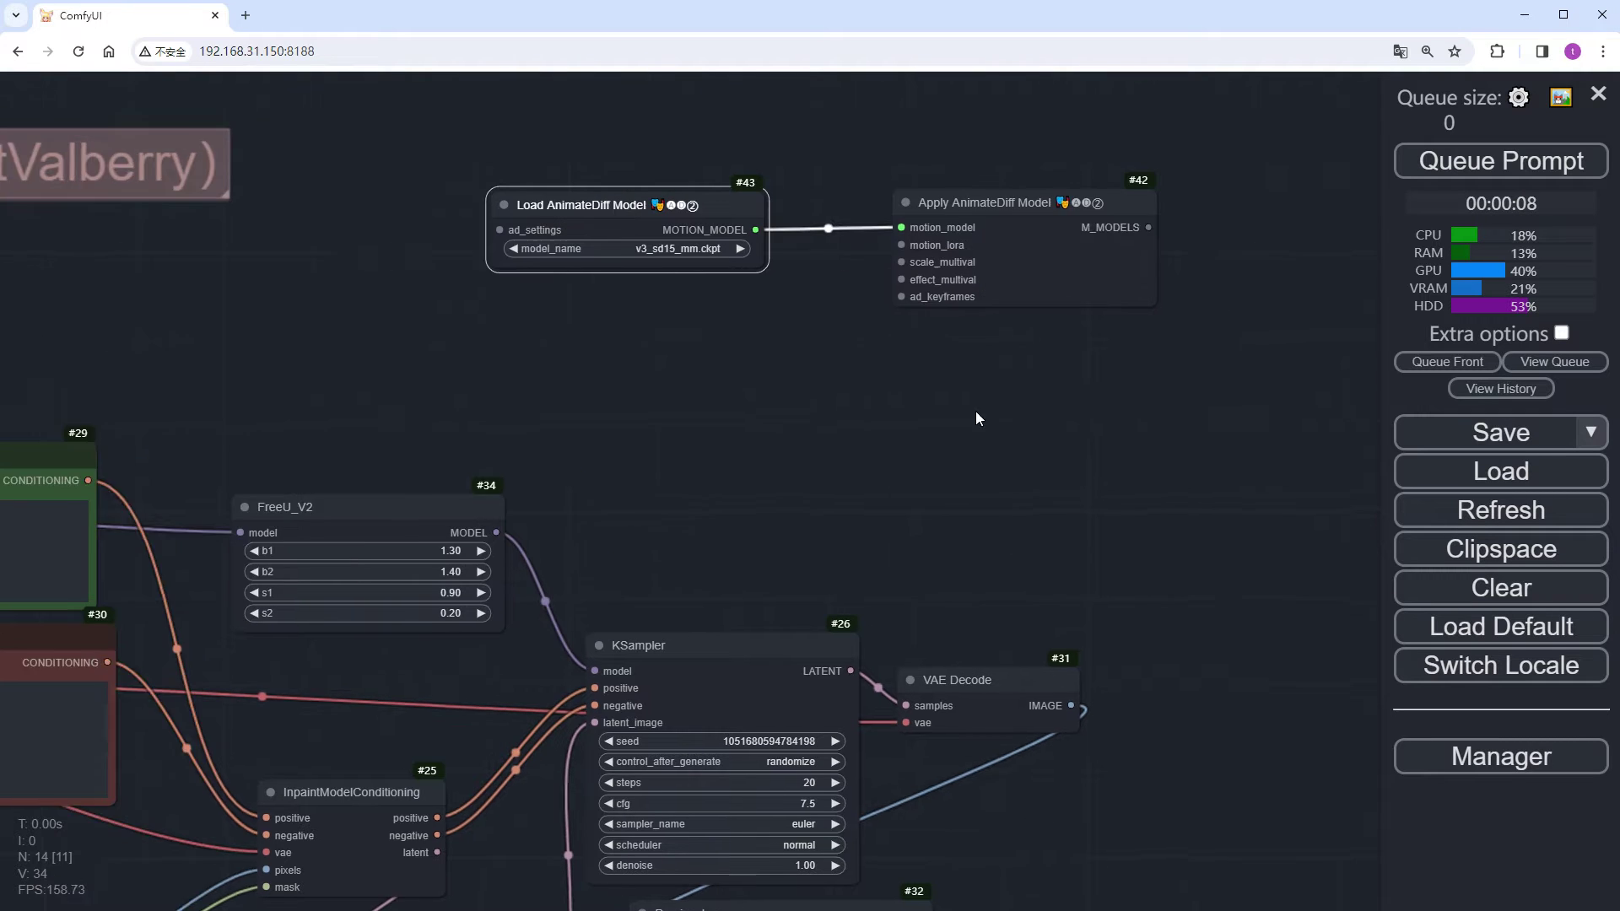
{"action": "double_click", "coordinate": [976, 200]}
{"action": "type", "text": "ev"}
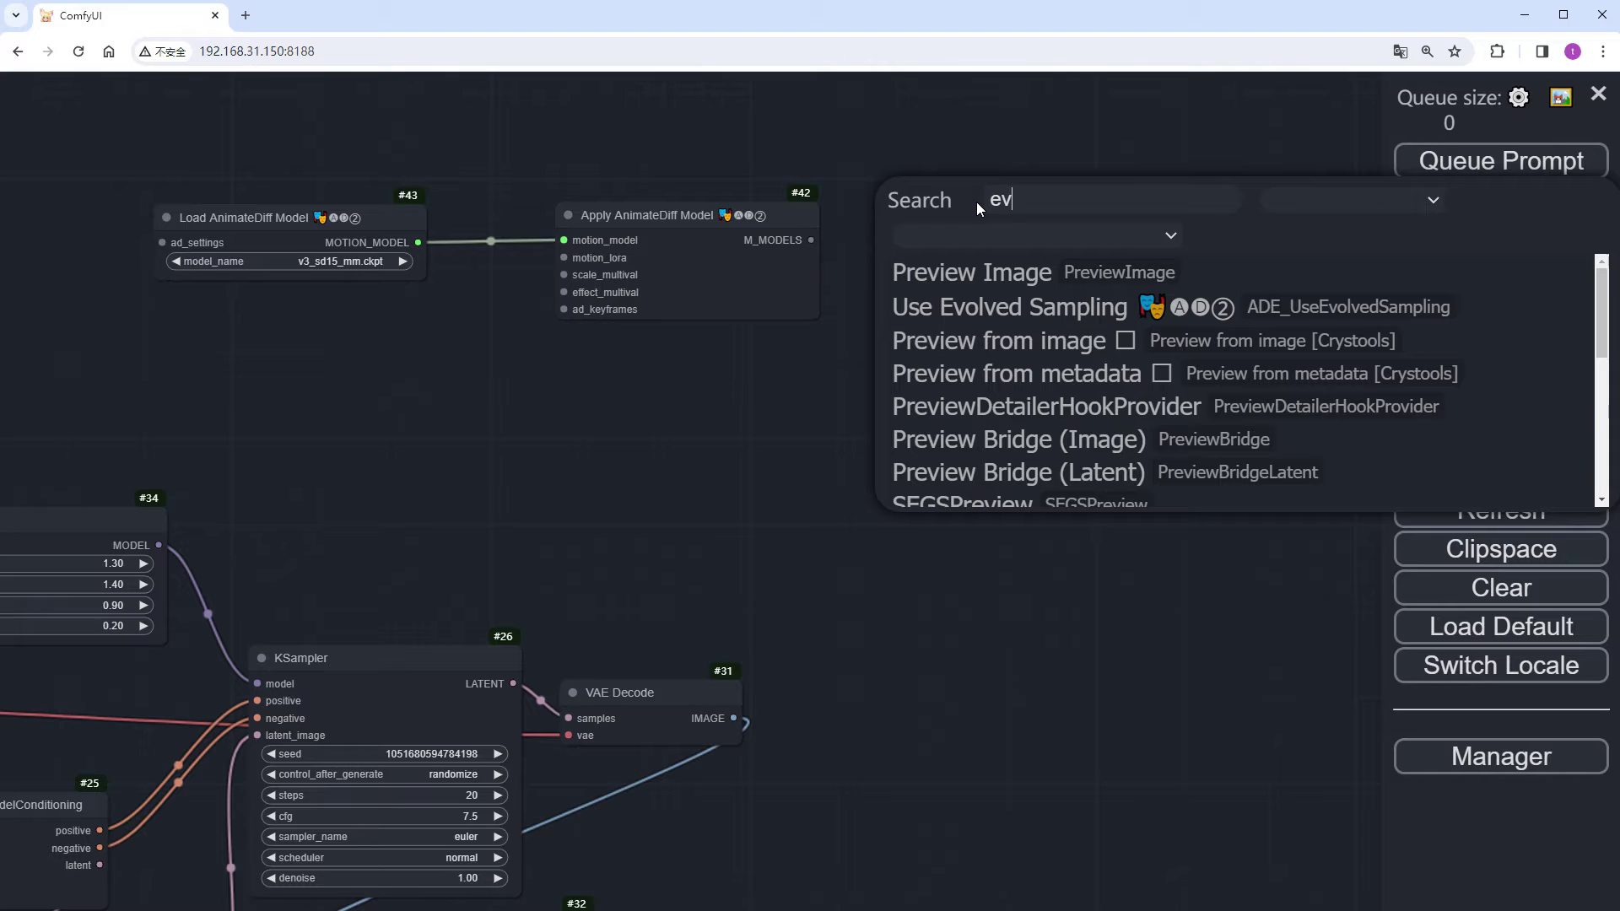
- Add Use Evolved Sampling, wiring AnimateDiff m_models and FreeU_V2 model in and its MODEL into KSampler
{"action": "left_click", "coordinate": [1010, 307]}
{"action": "left_click_drag", "start_coordinate": [995, 231], "coordinate": [811, 240]}
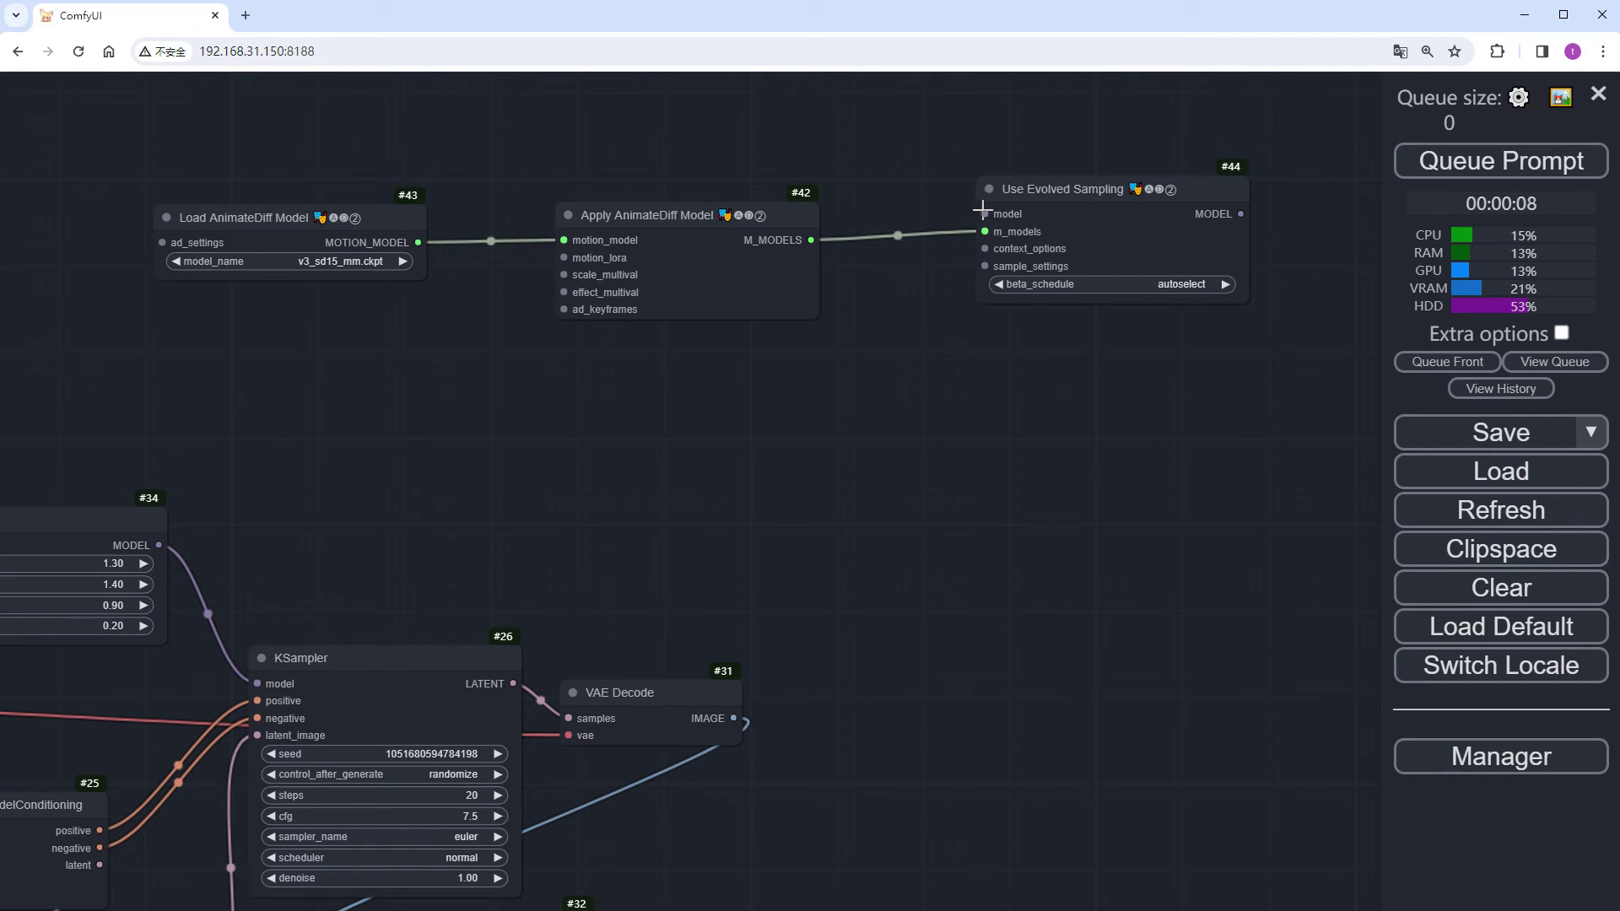
{"action": "left_click_drag", "start_coordinate": [985, 213], "coordinate": [167, 542]}
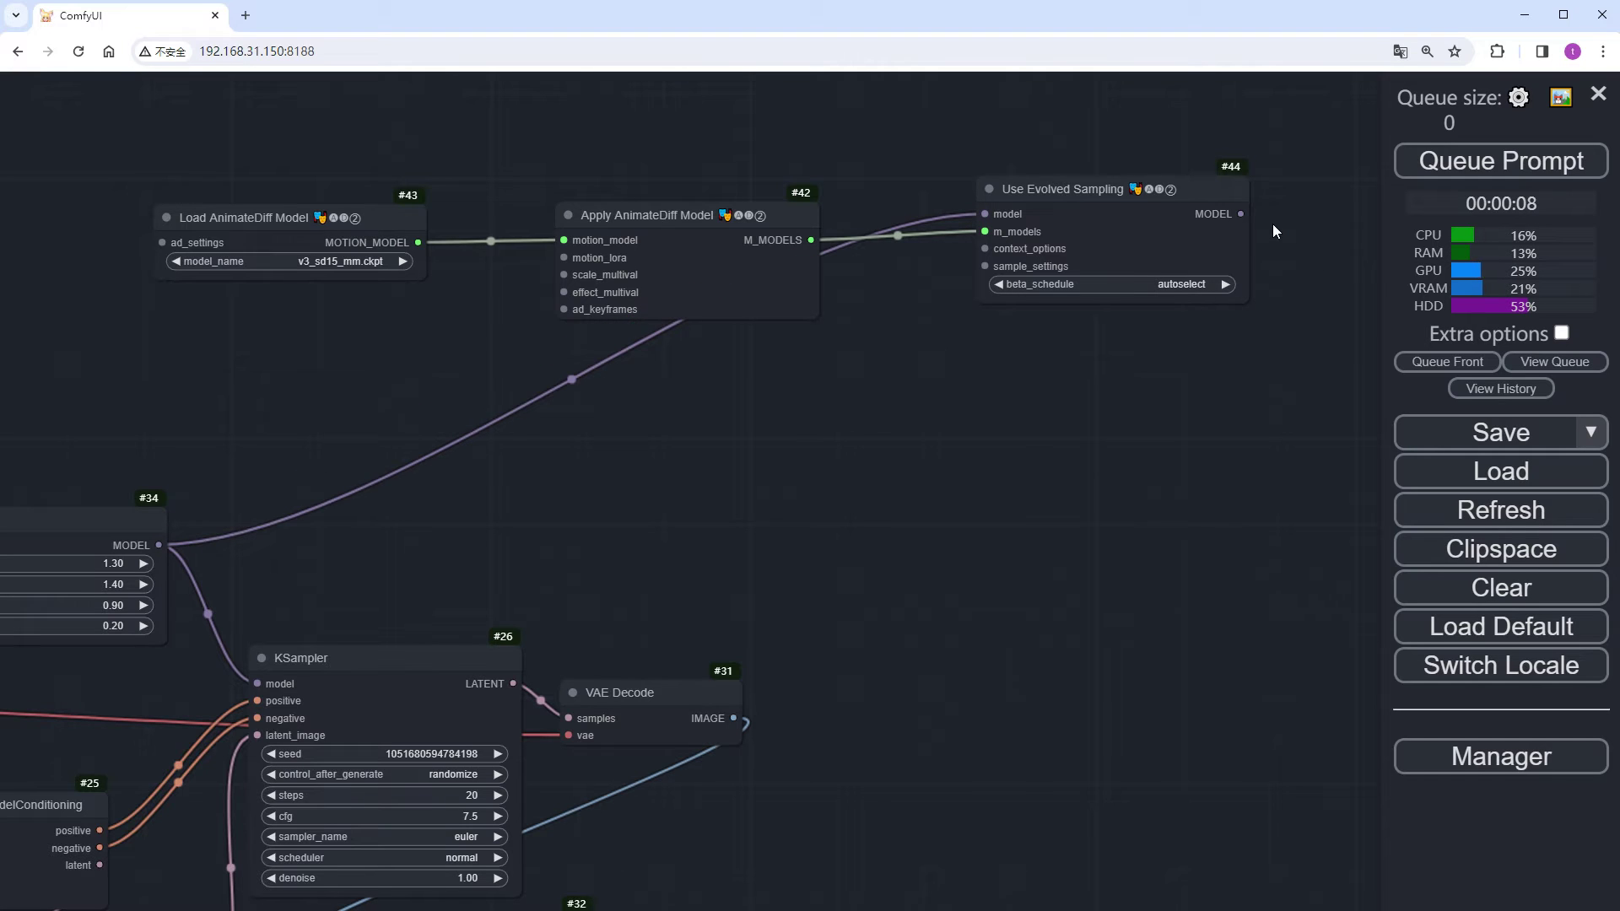
{"action": "left_click_drag", "start_coordinate": [1240, 214], "coordinate": [258, 685]}
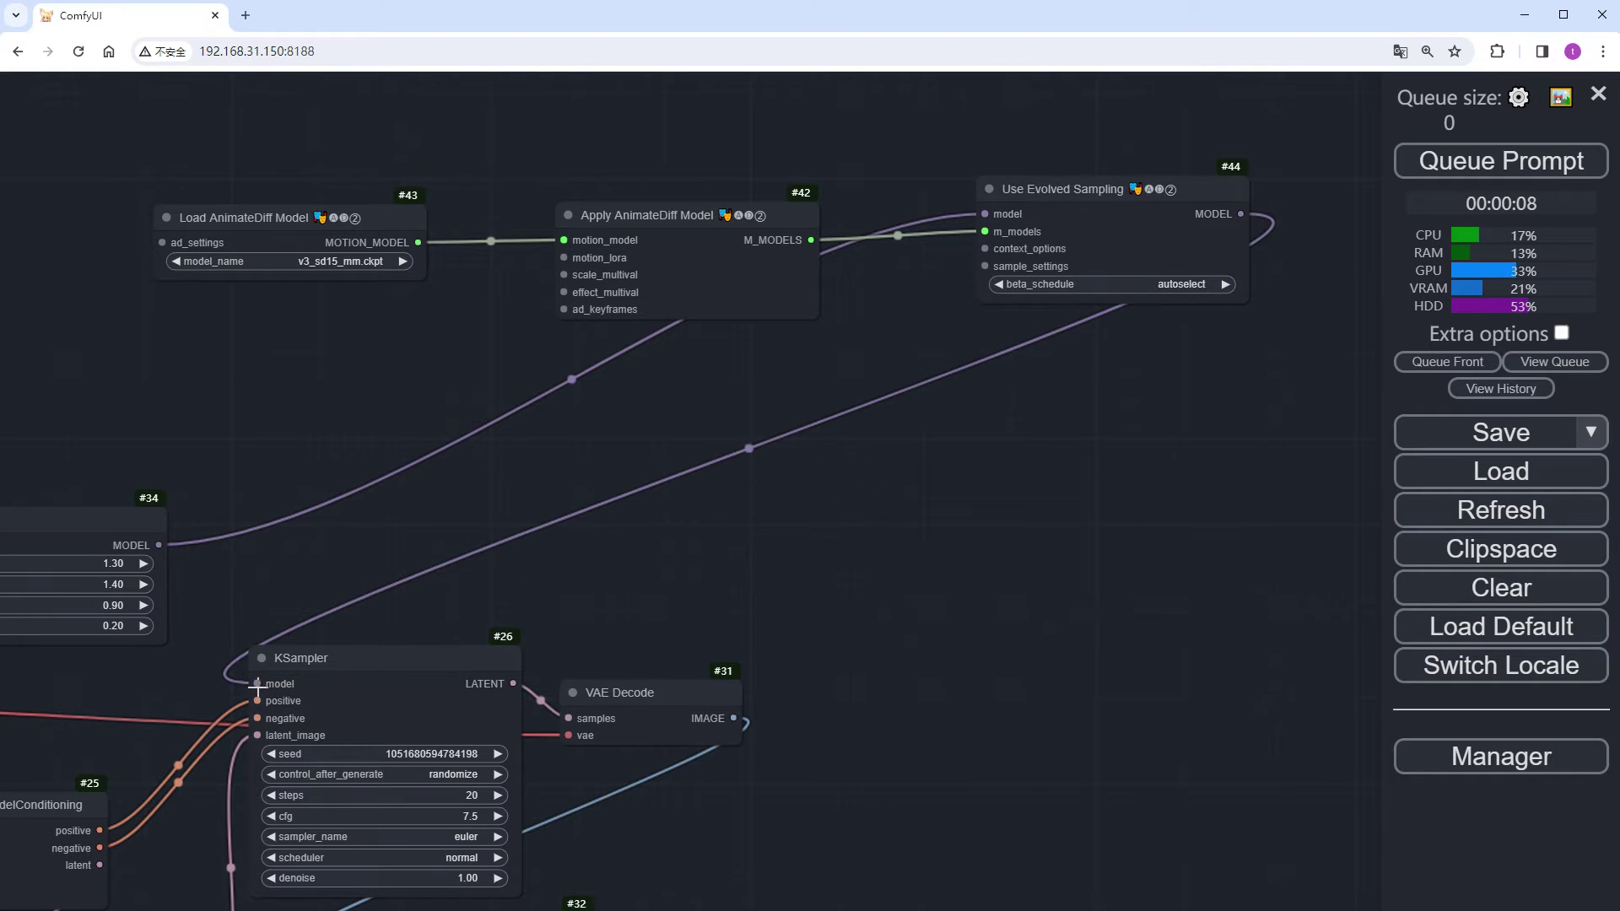
- Attach Standard Uniform context options with context_length 8
{"action": "left_click_drag", "start_coordinate": [984, 247], "coordinate": [635, 342]}
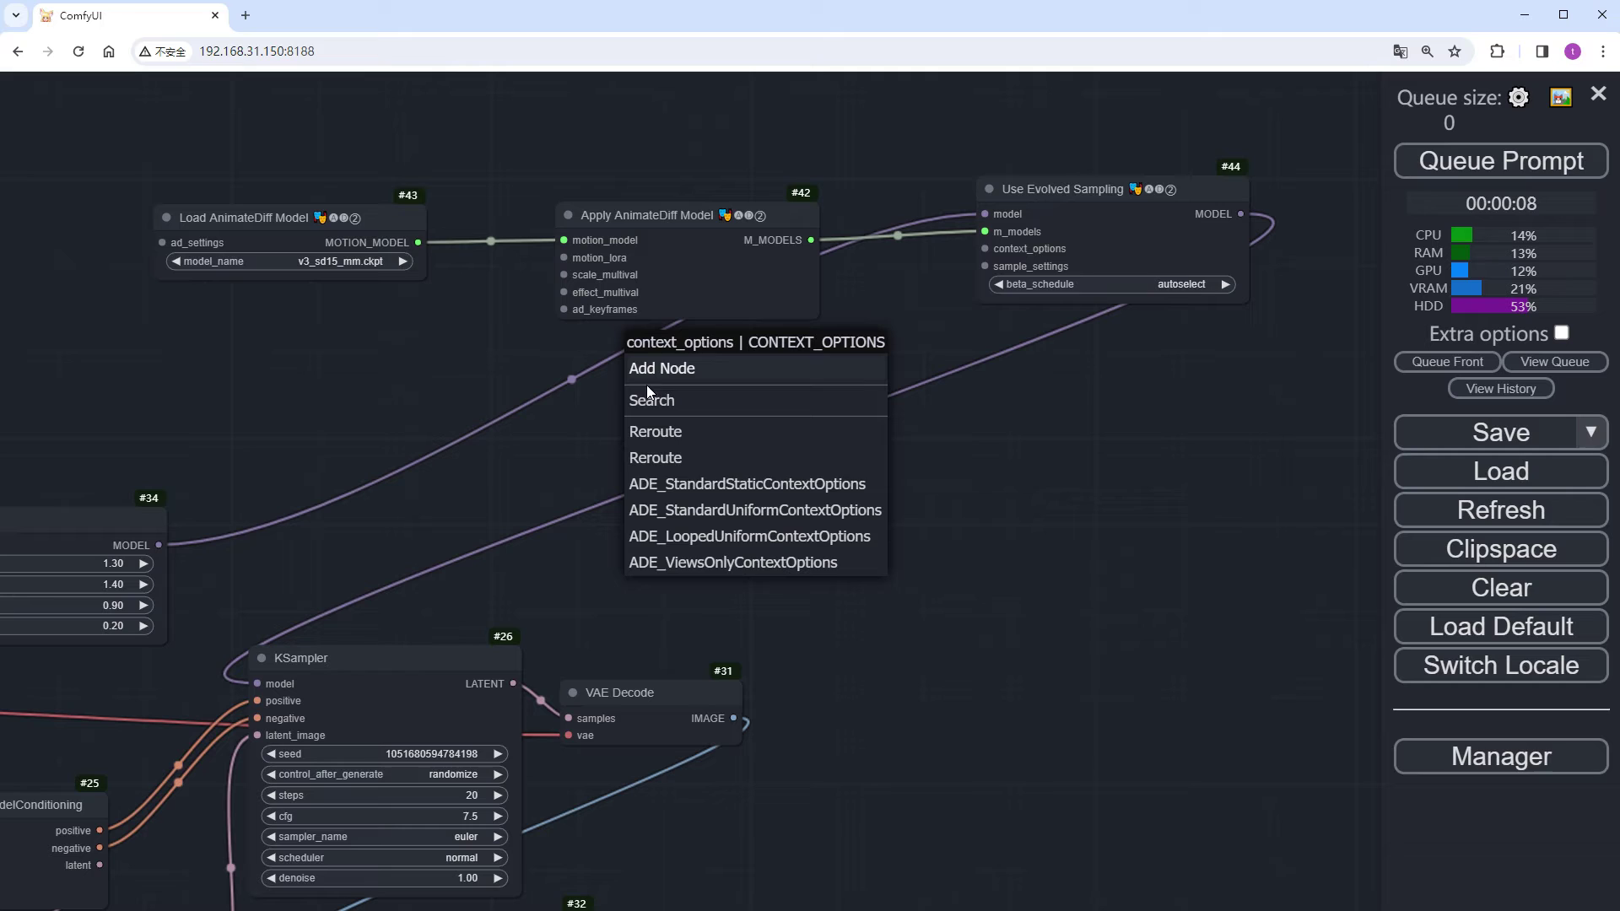
{"action": "left_click", "coordinate": [691, 516]}
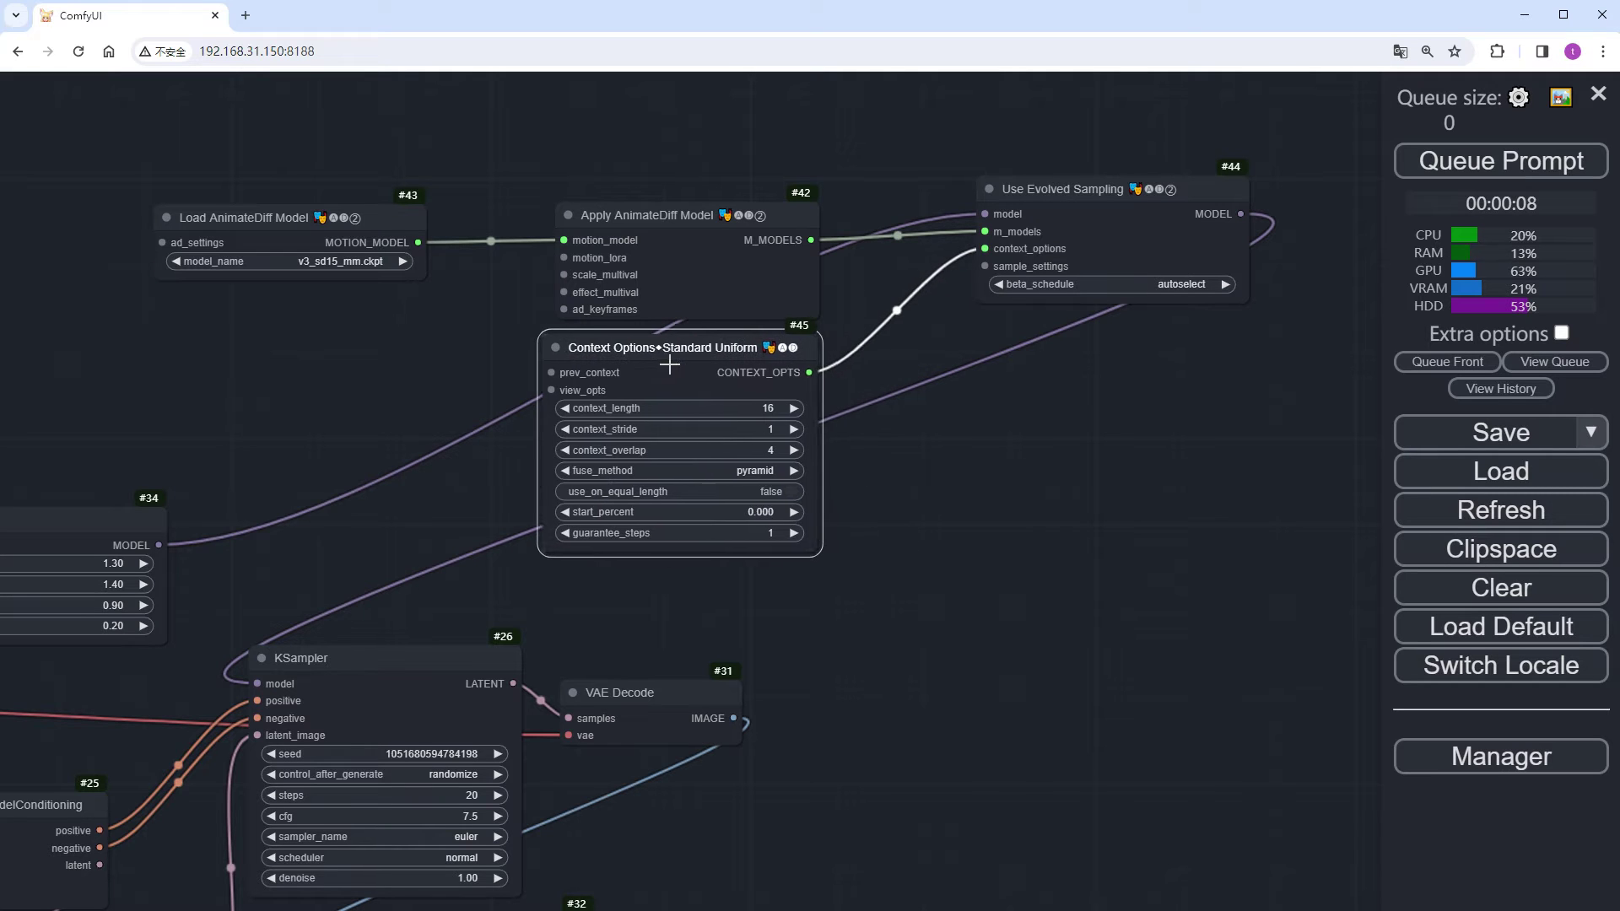
{"action": "left_click", "coordinate": [758, 411]}
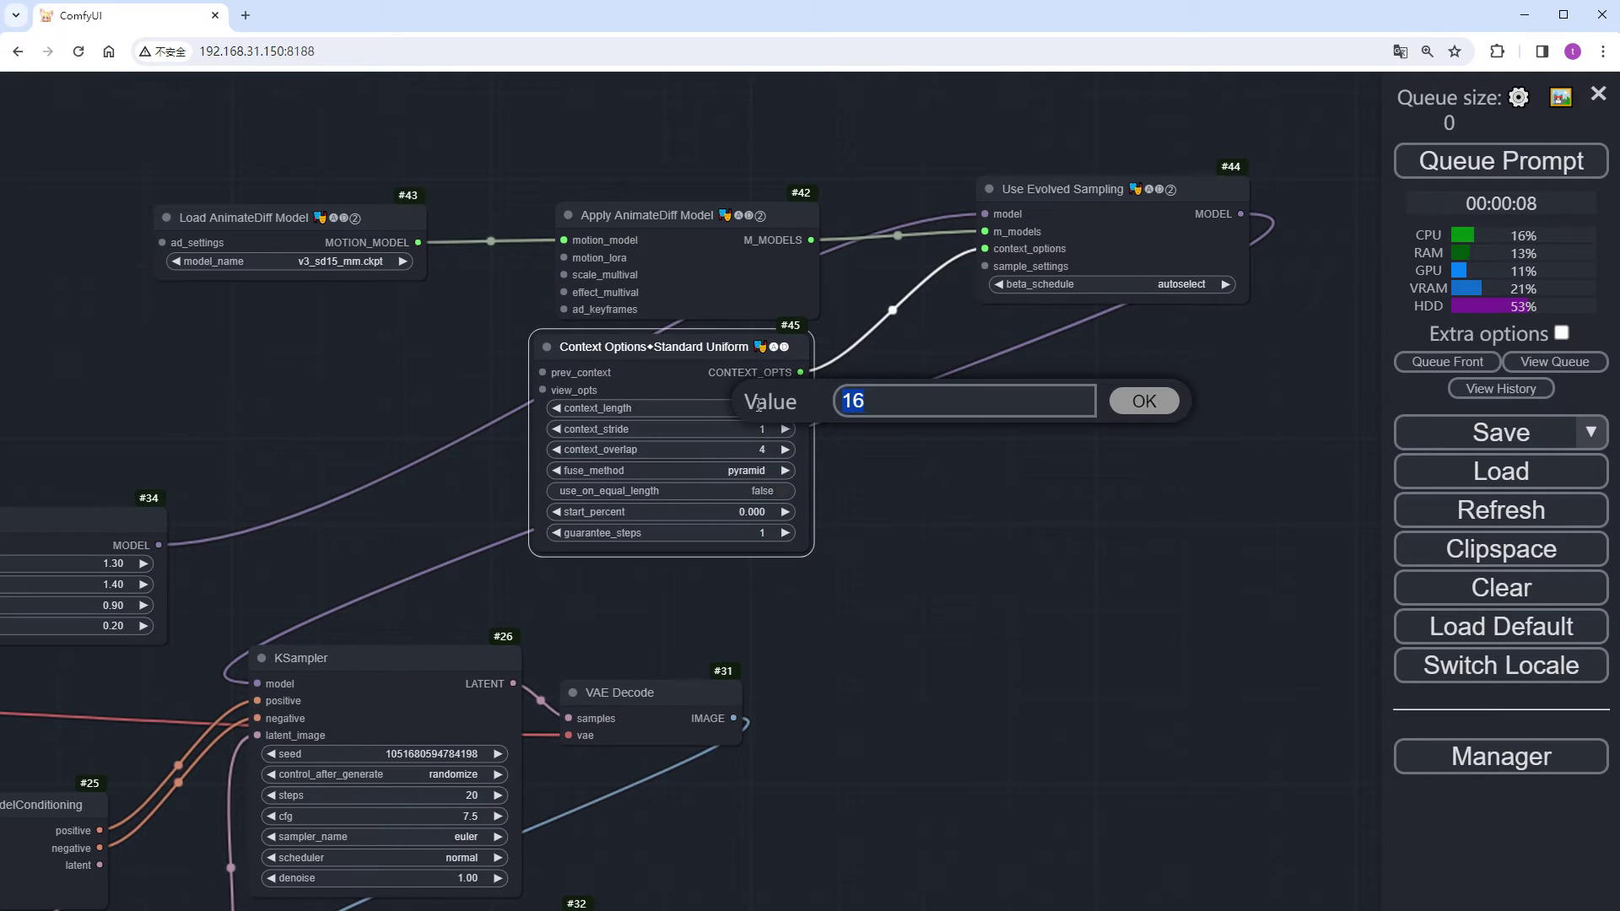
{"action": "type", "text": "8"}
{"action": "key", "text": "Return"}
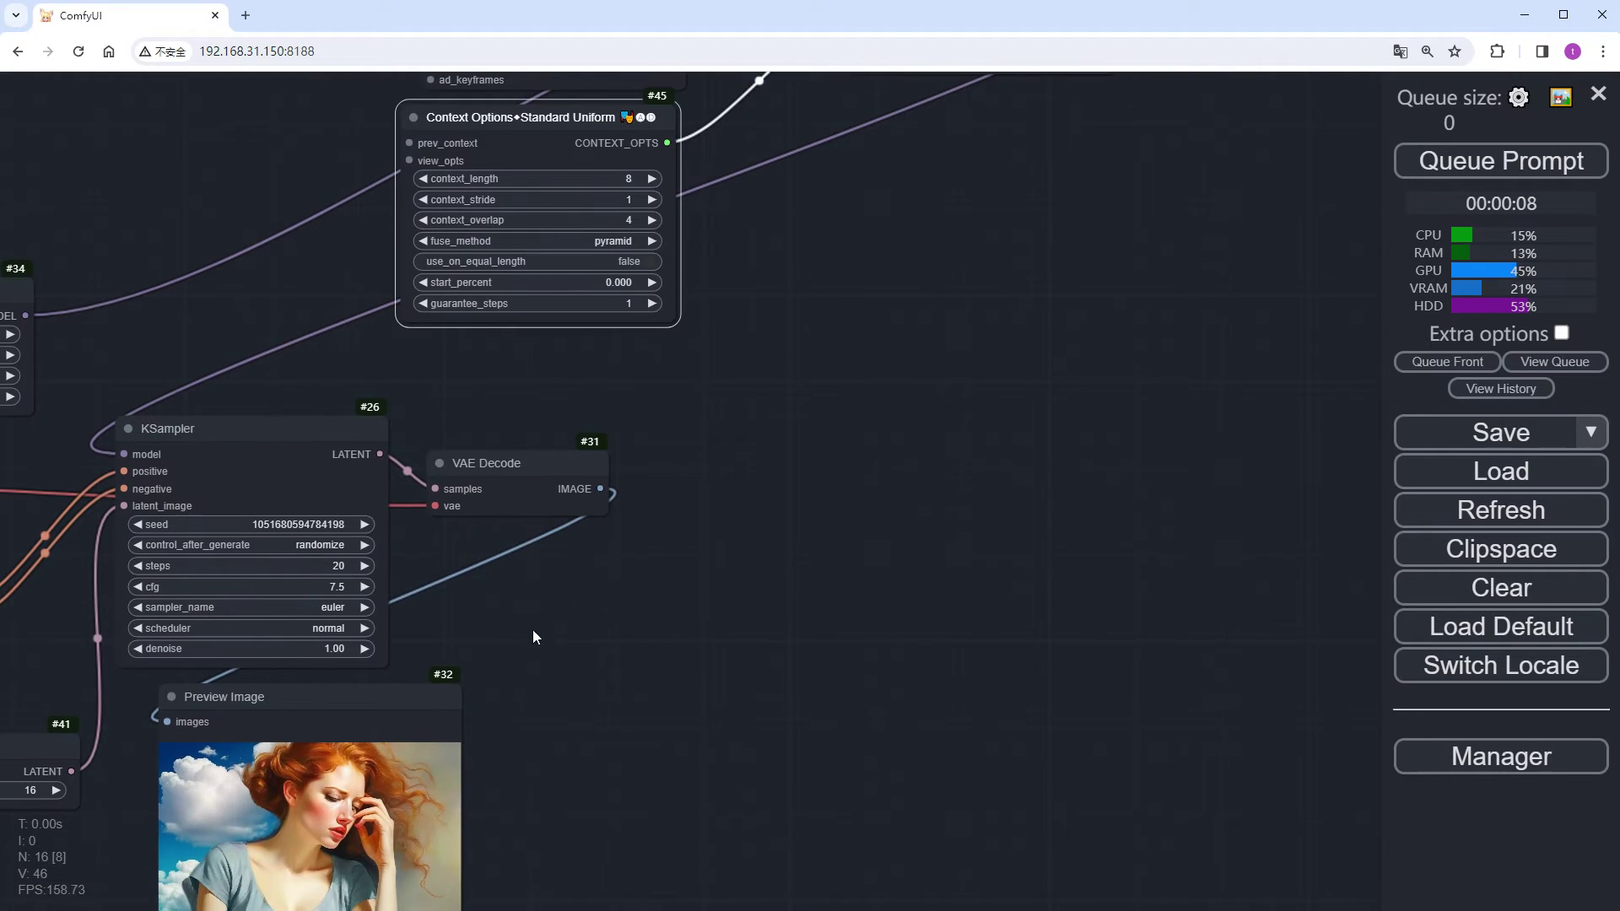
- Move Preview Image to the upper right and add a Video Combine node on VAE Decode's images
{"action": "left_click_drag", "start_coordinate": [395, 694], "coordinate": [1200, 188]}
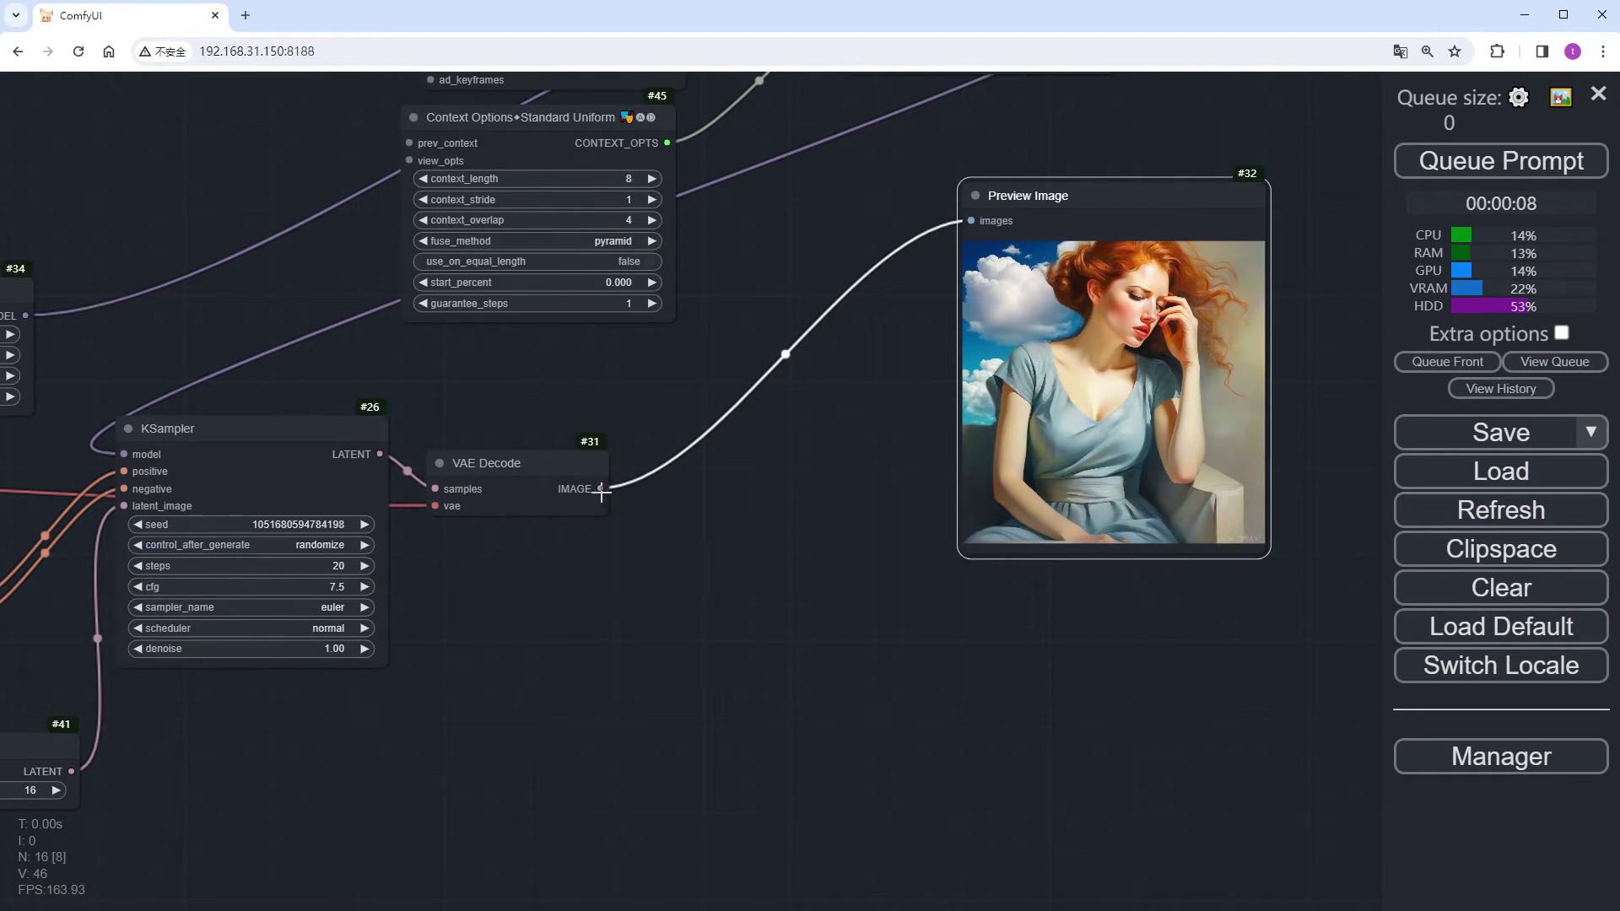
{"action": "left_click_drag", "start_coordinate": [601, 490], "coordinate": [672, 545]}
{"action": "left_click", "coordinate": [715, 568]}
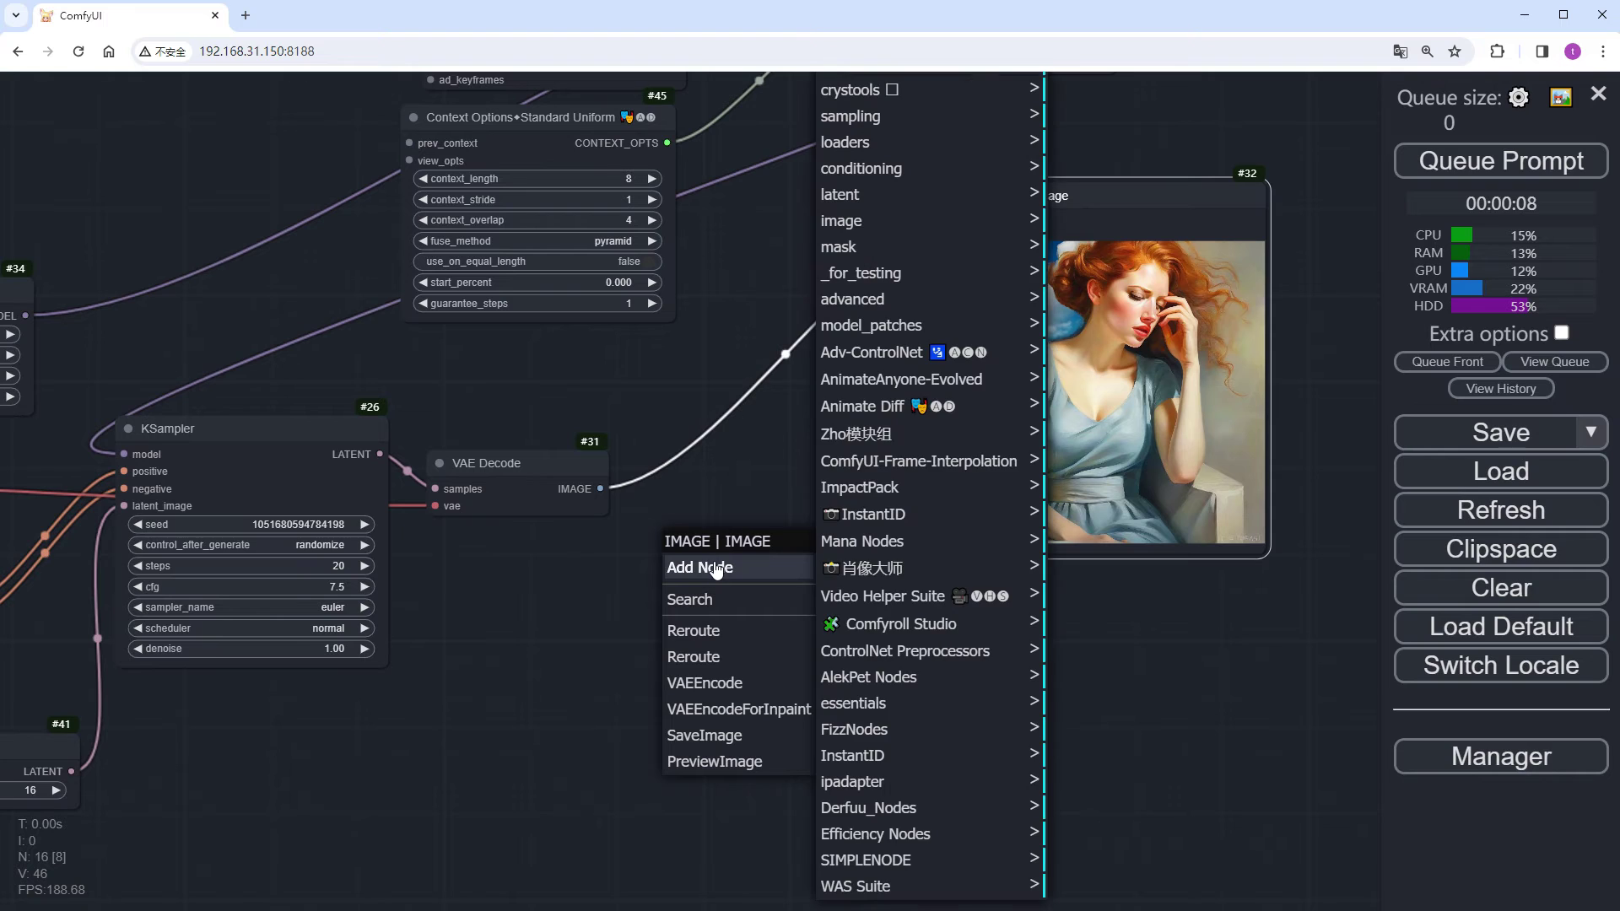
{"action": "left_click", "coordinate": [881, 596]}
{"action": "left_click", "coordinate": [1127, 622]}
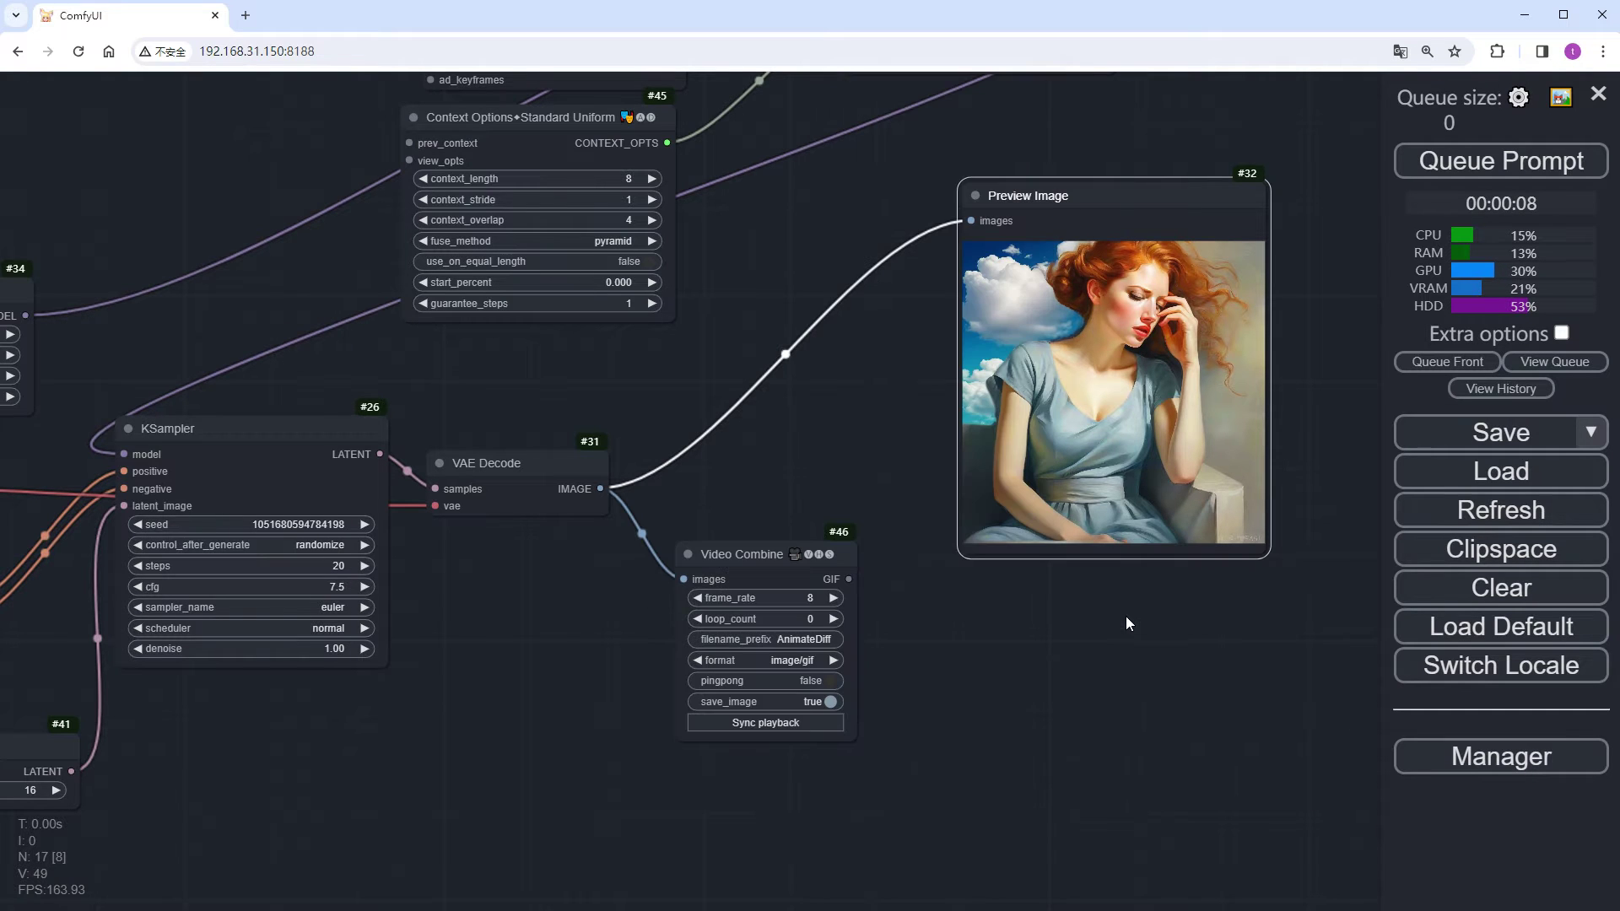
- Set the Video Combine format to video/h264-mp4 and queue the animation
{"action": "left_click", "coordinate": [803, 662]}
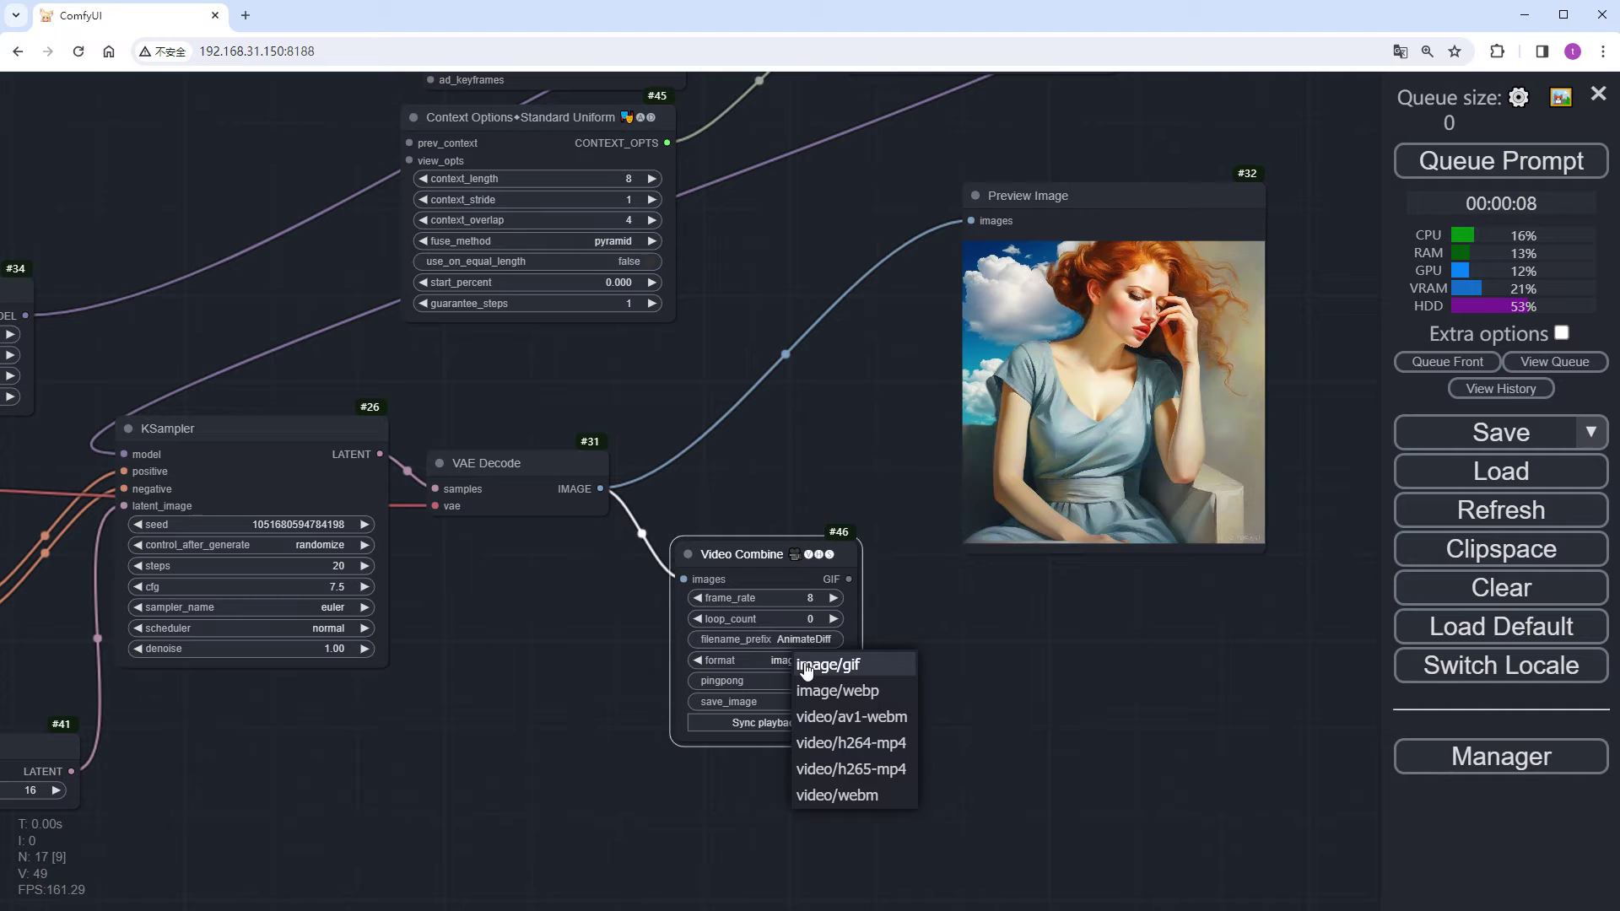
{"action": "left_click", "coordinate": [890, 744]}
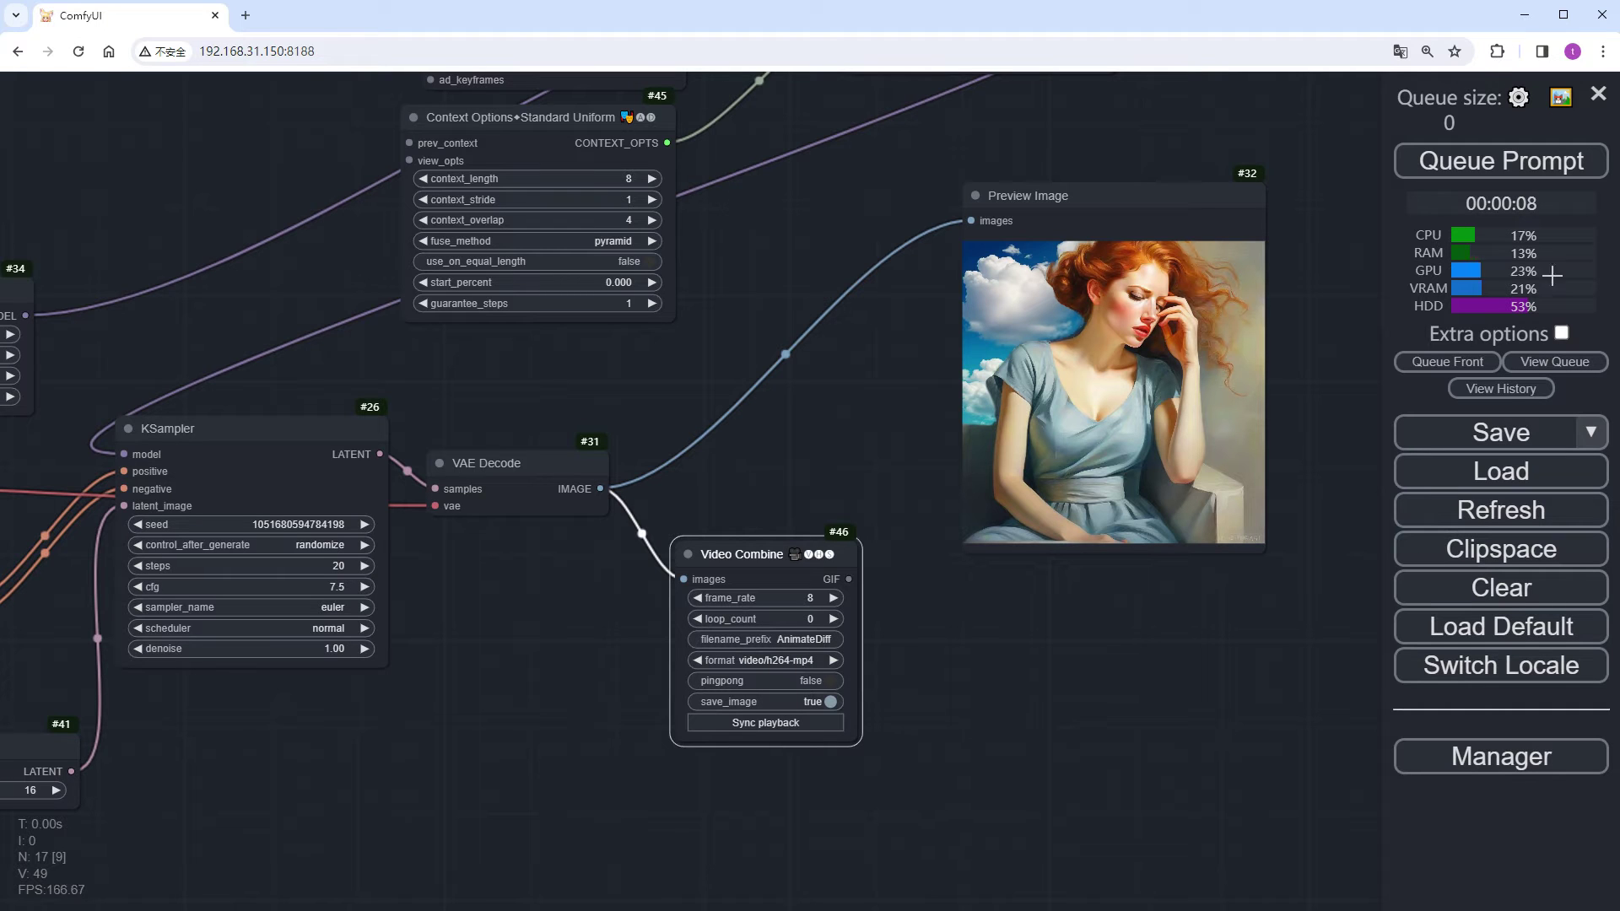
{"action": "left_click", "coordinate": [1594, 173]}
{"action": "scroll", "coordinate": [1046, 620], "scroll_direction": "down", "scroll_amount": 3}
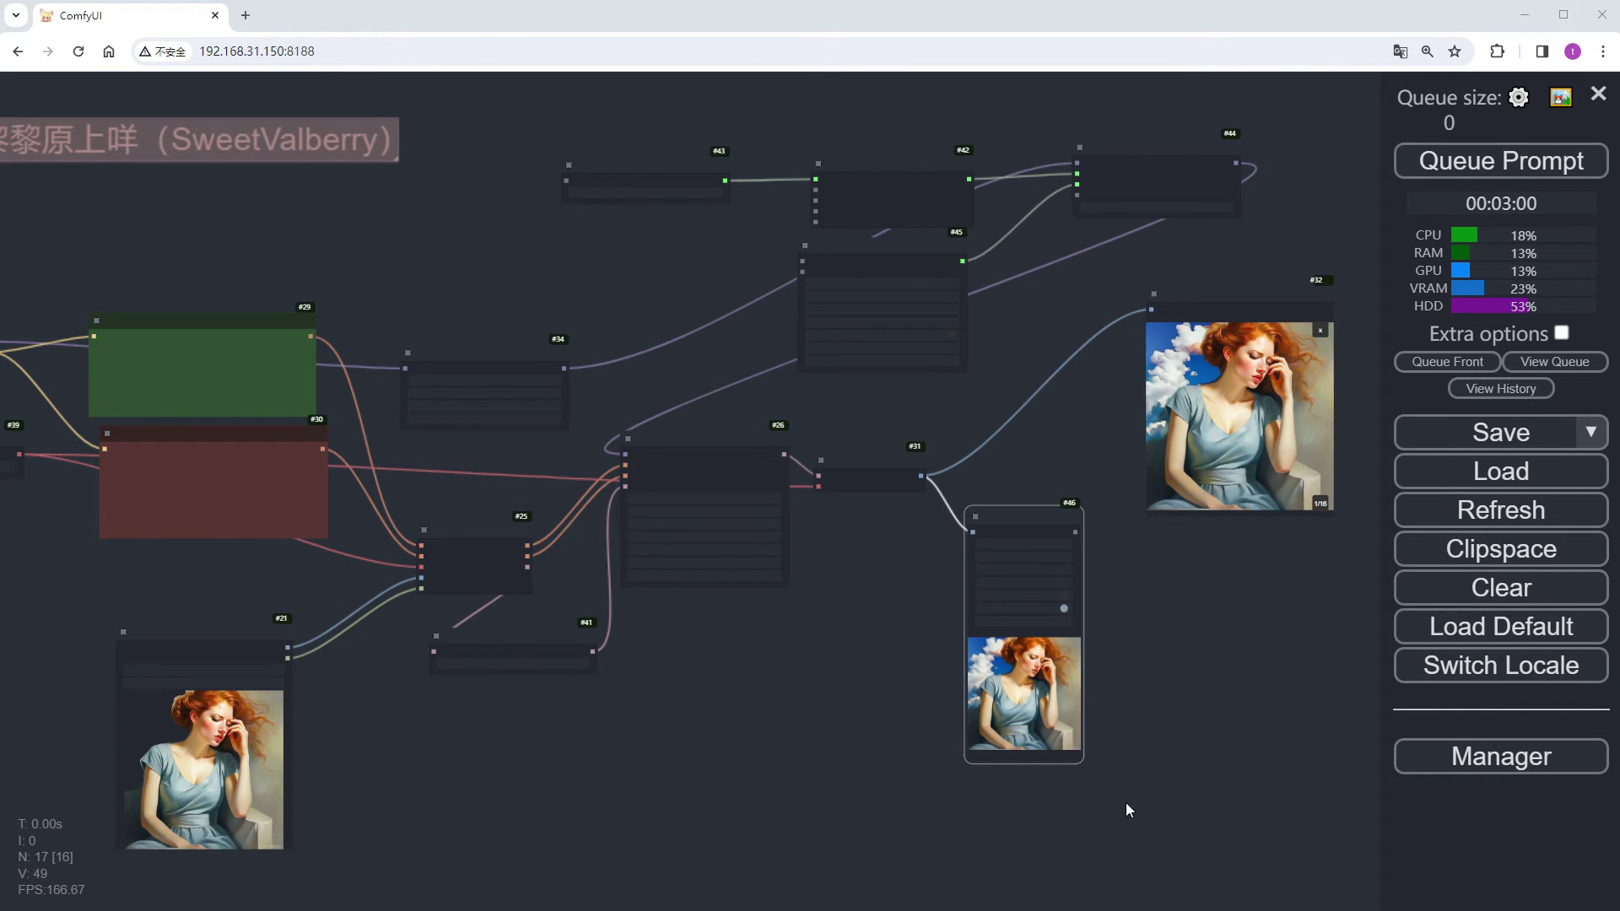
- Zoom in on the Video Combine output to check the finished cloud animation
{"action": "scroll", "coordinate": [1125, 799], "scroll_direction": "up", "scroll_amount": 5}
{"action": "scroll", "coordinate": [970, 798], "scroll_direction": "up", "scroll_amount": 9}
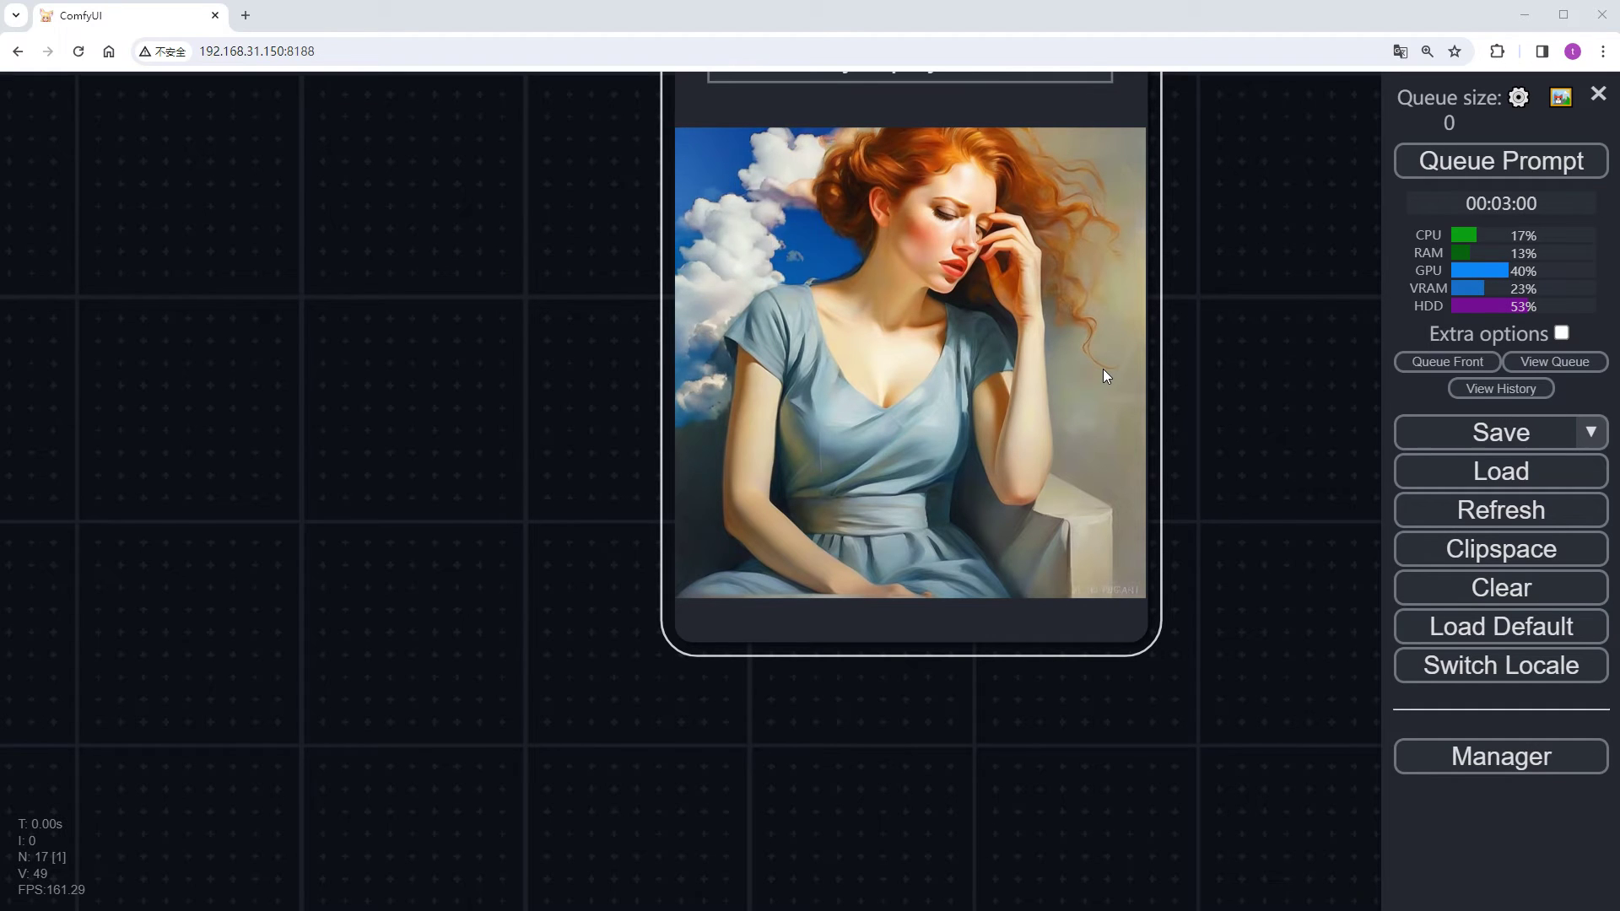
{"action": "scroll", "coordinate": [209, 519], "scroll_direction": "down", "scroll_amount": 5}
- Pan the graph to bring the Load Image and Repeat Latent Batch nodes into view
{"action": "left_click_drag", "start_coordinate": [291, 533], "coordinate": [1100, 751]}
{"action": "left_click_drag", "start_coordinate": [228, 773], "coordinate": [804, 553]}
{"action": "scroll", "coordinate": [958, 615], "scroll_direction": "up", "scroll_amount": 5}
- Add a CLIPSeg Masking node and feed it the image from Load Image
{"action": "double_click", "coordinate": [504, 515]}
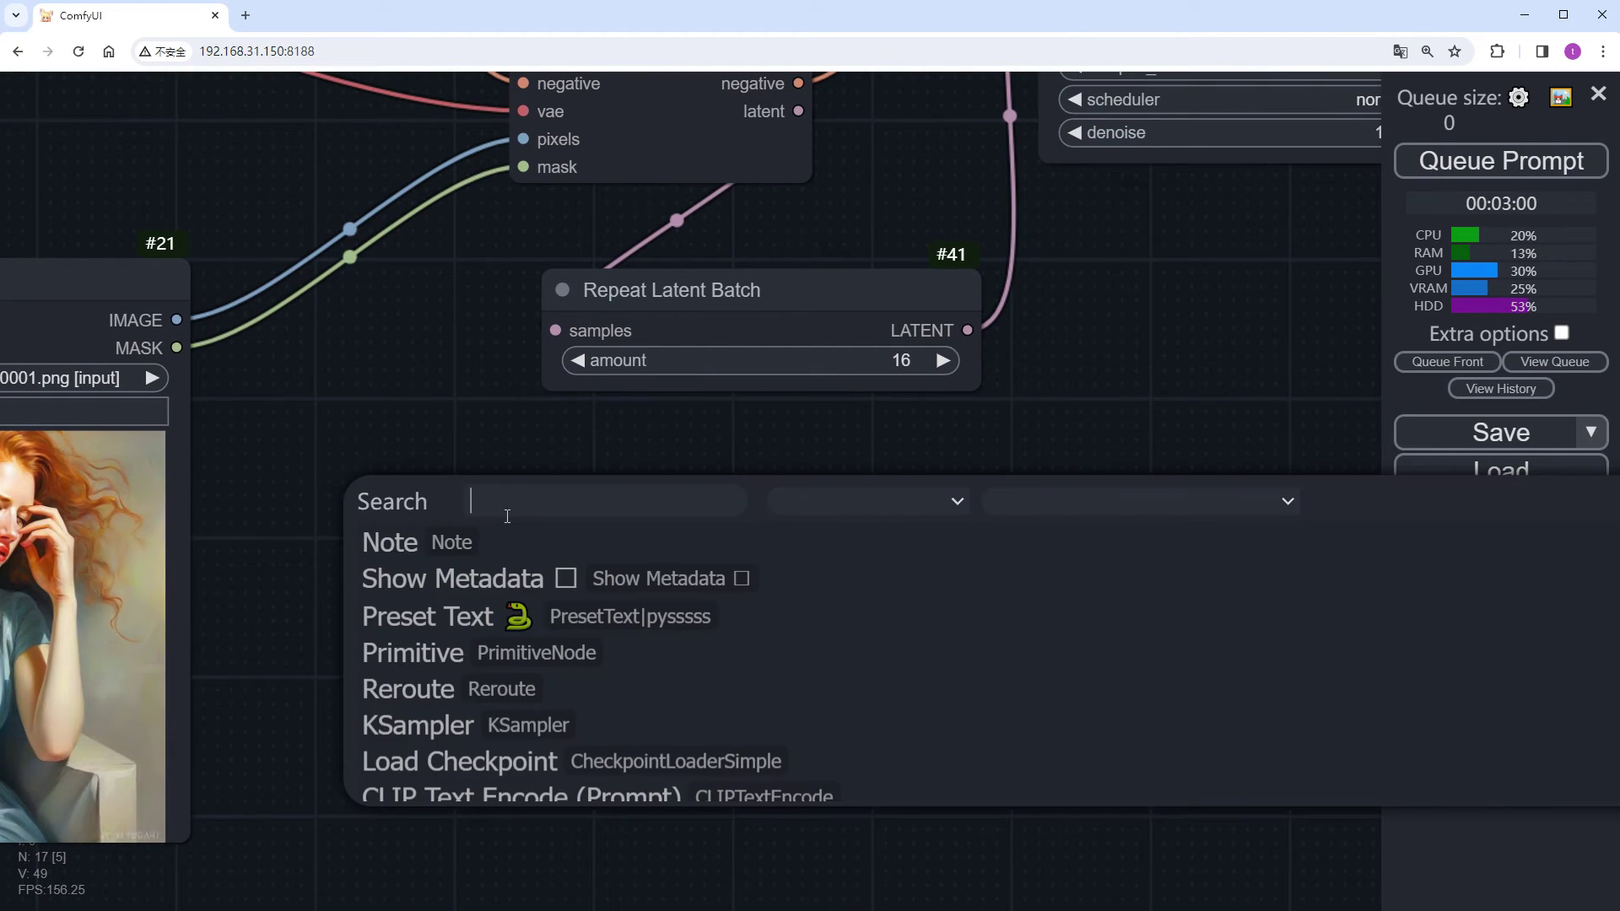
{"action": "type", "text": "clipseg"}
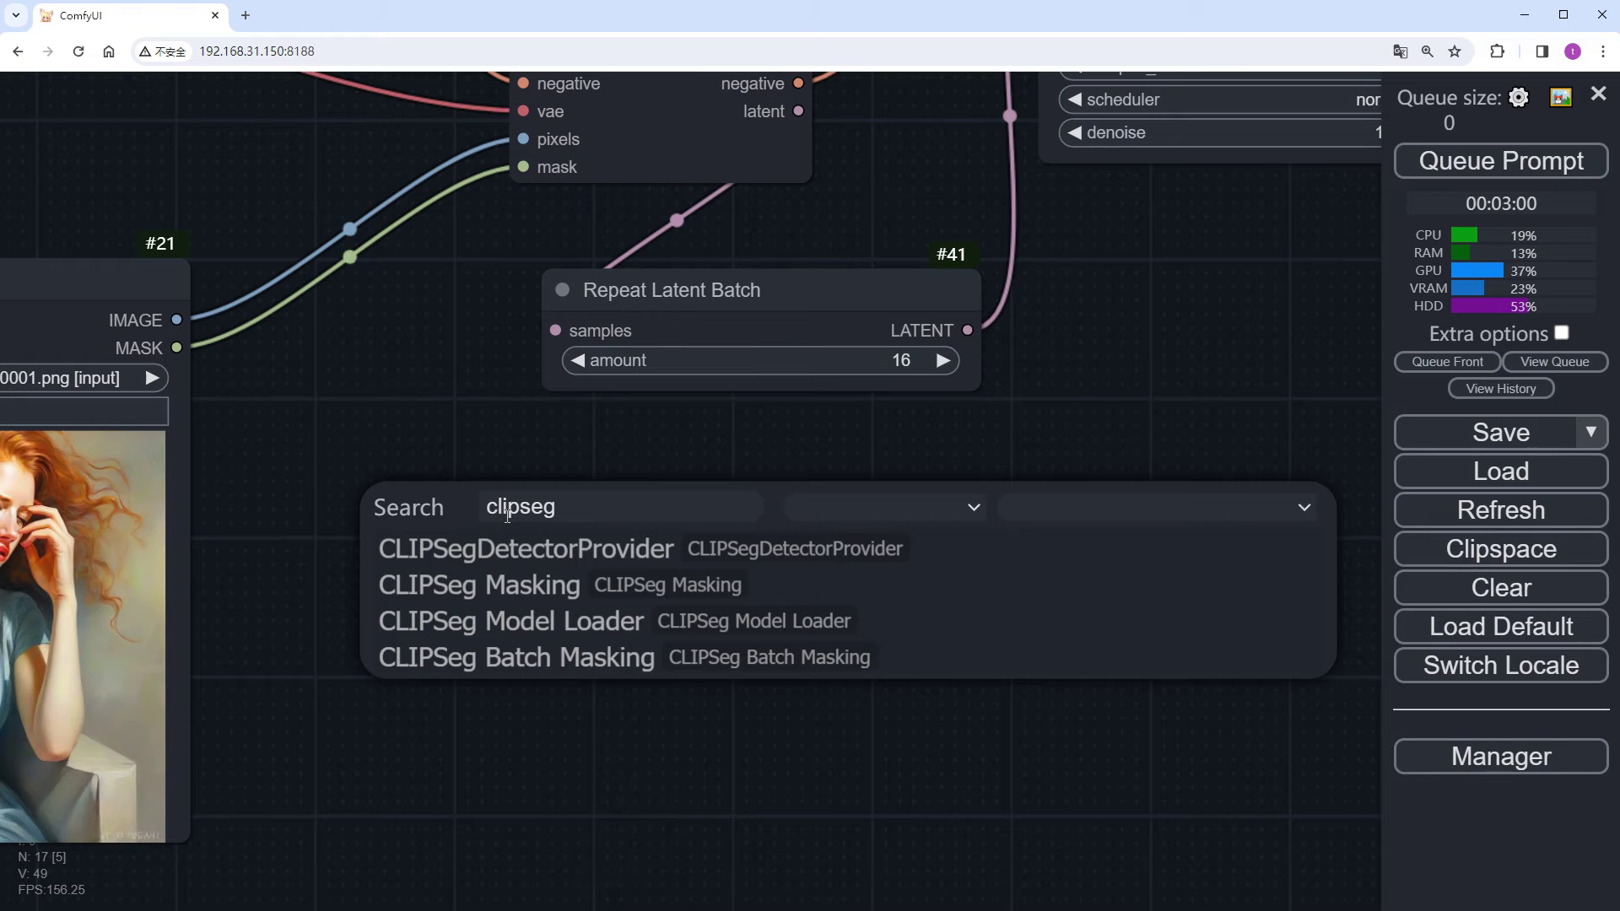
{"action": "left_click", "coordinate": [499, 595]}
{"action": "left_click_drag", "start_coordinate": [518, 536], "coordinate": [177, 321]}
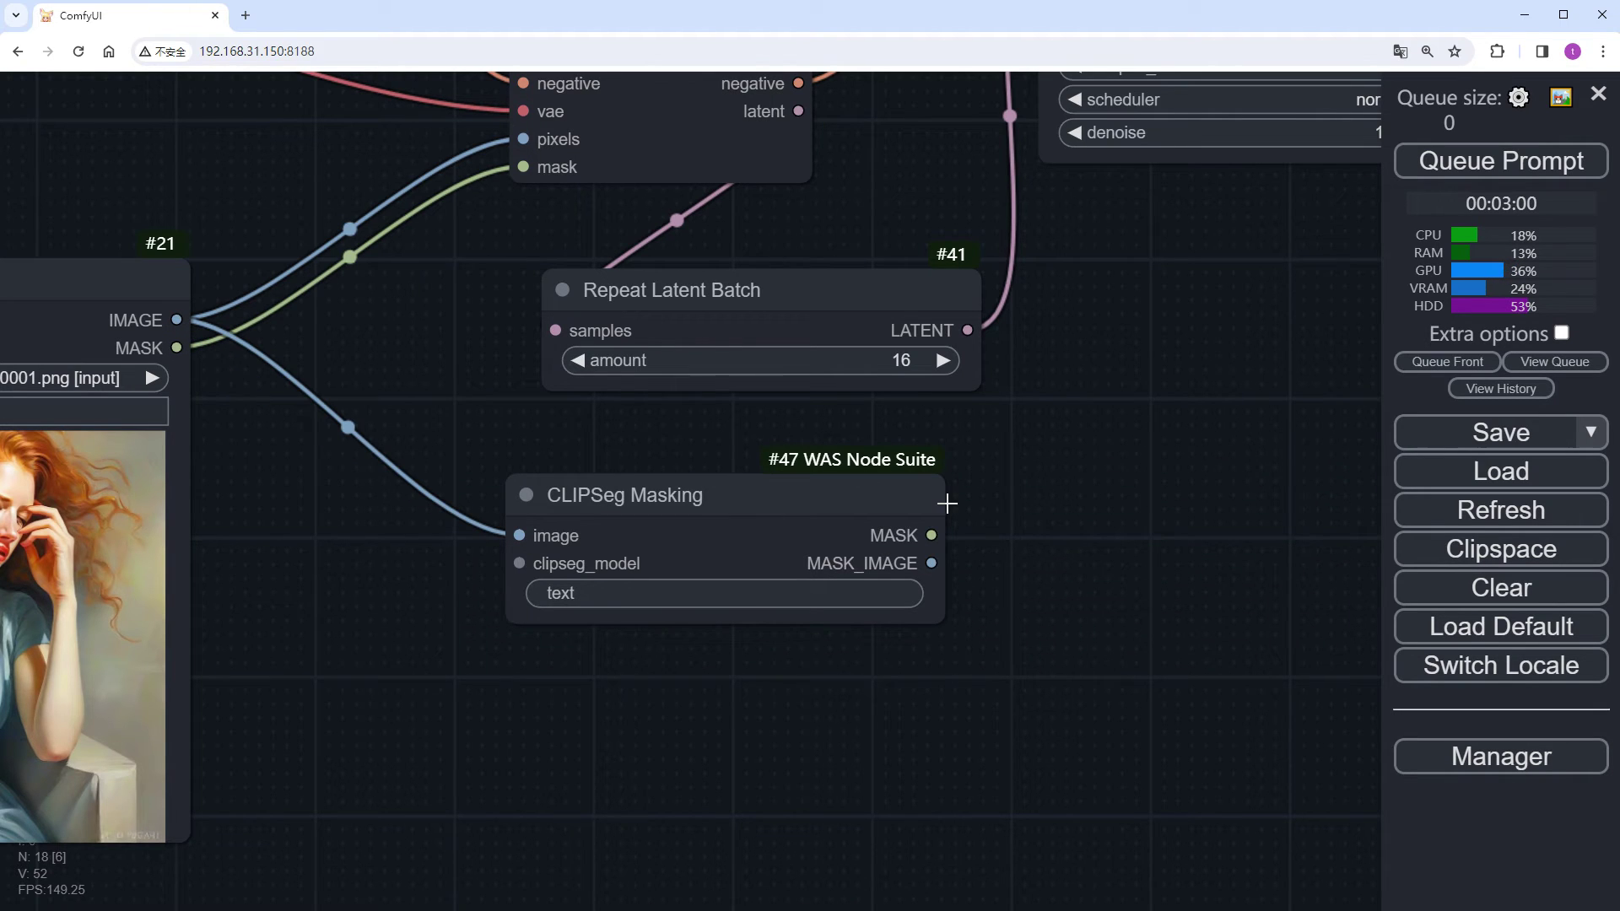
- Route the CLIPSeg mask into the inpaint mask input and attach a CLIPSeg Model Loader
{"action": "left_click_drag", "start_coordinate": [931, 535], "coordinate": [524, 167]}
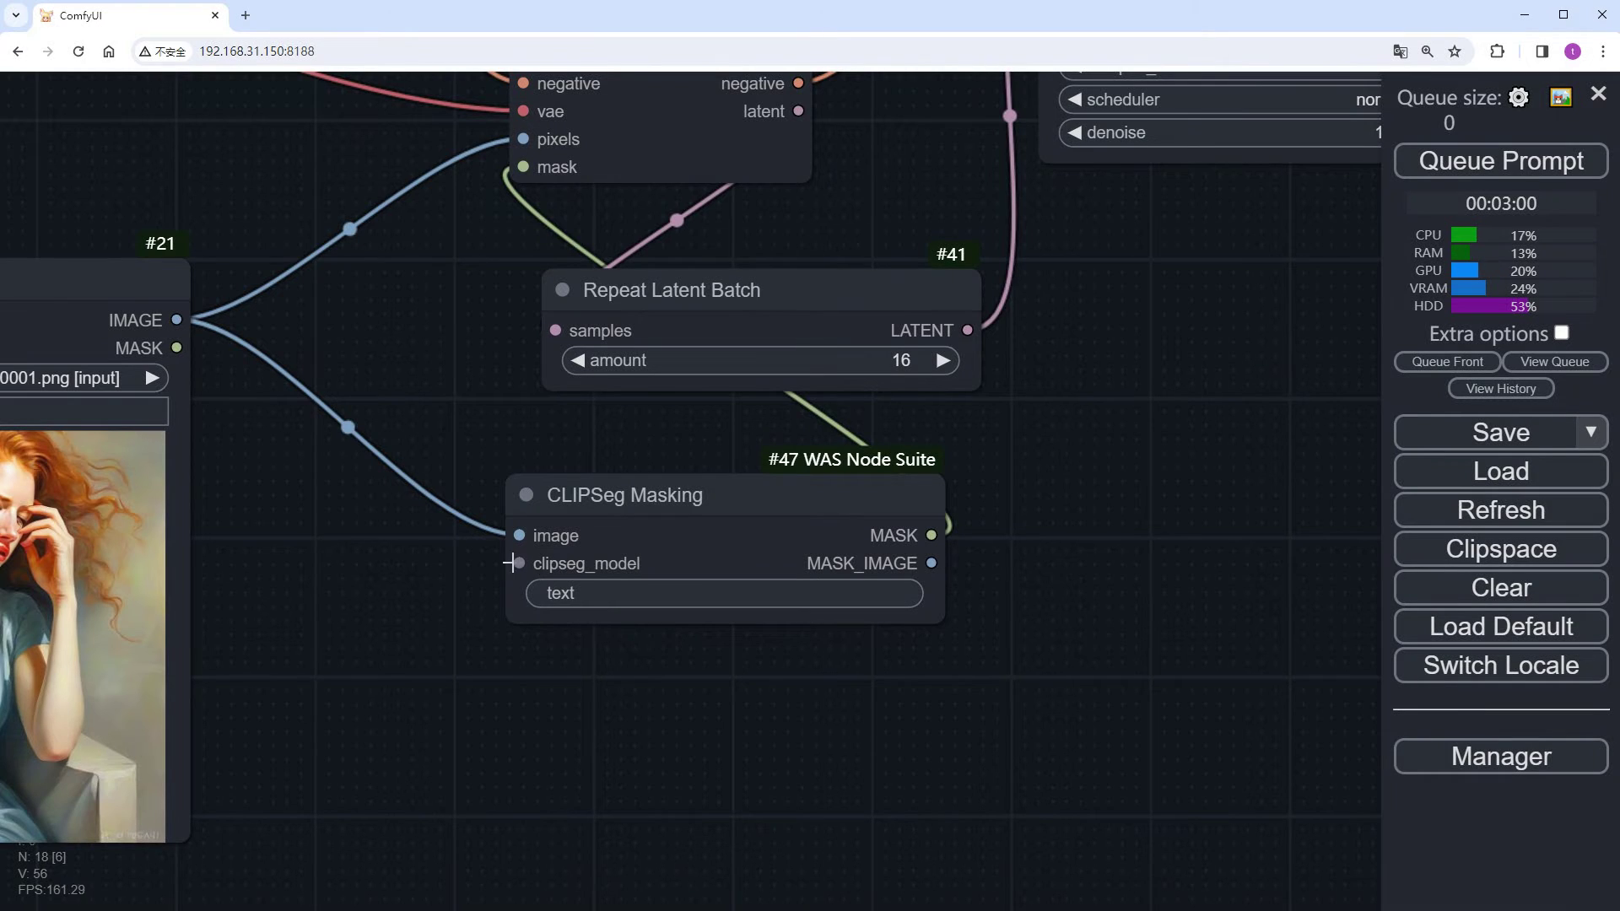
{"action": "left_click_drag", "start_coordinate": [518, 563], "coordinate": [406, 675]}
{"action": "left_click", "coordinate": [470, 808]}
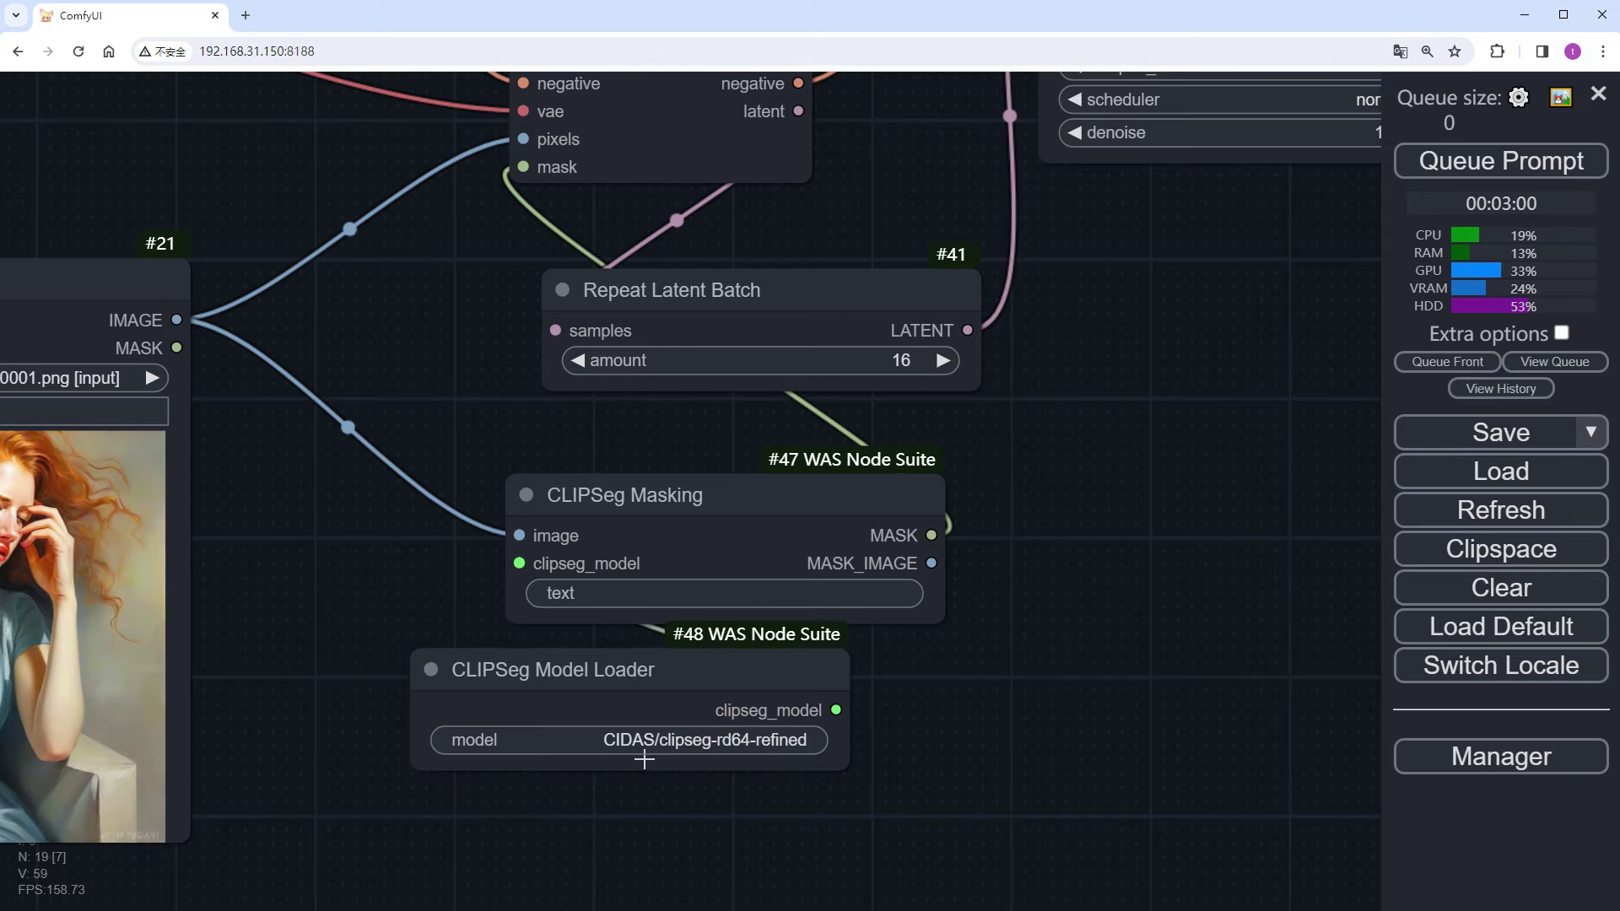
- Set the CLIPSeg Model Loader's model to CIDAS/clipseg-rd64-refined
{"action": "left_click", "coordinate": [705, 743]}
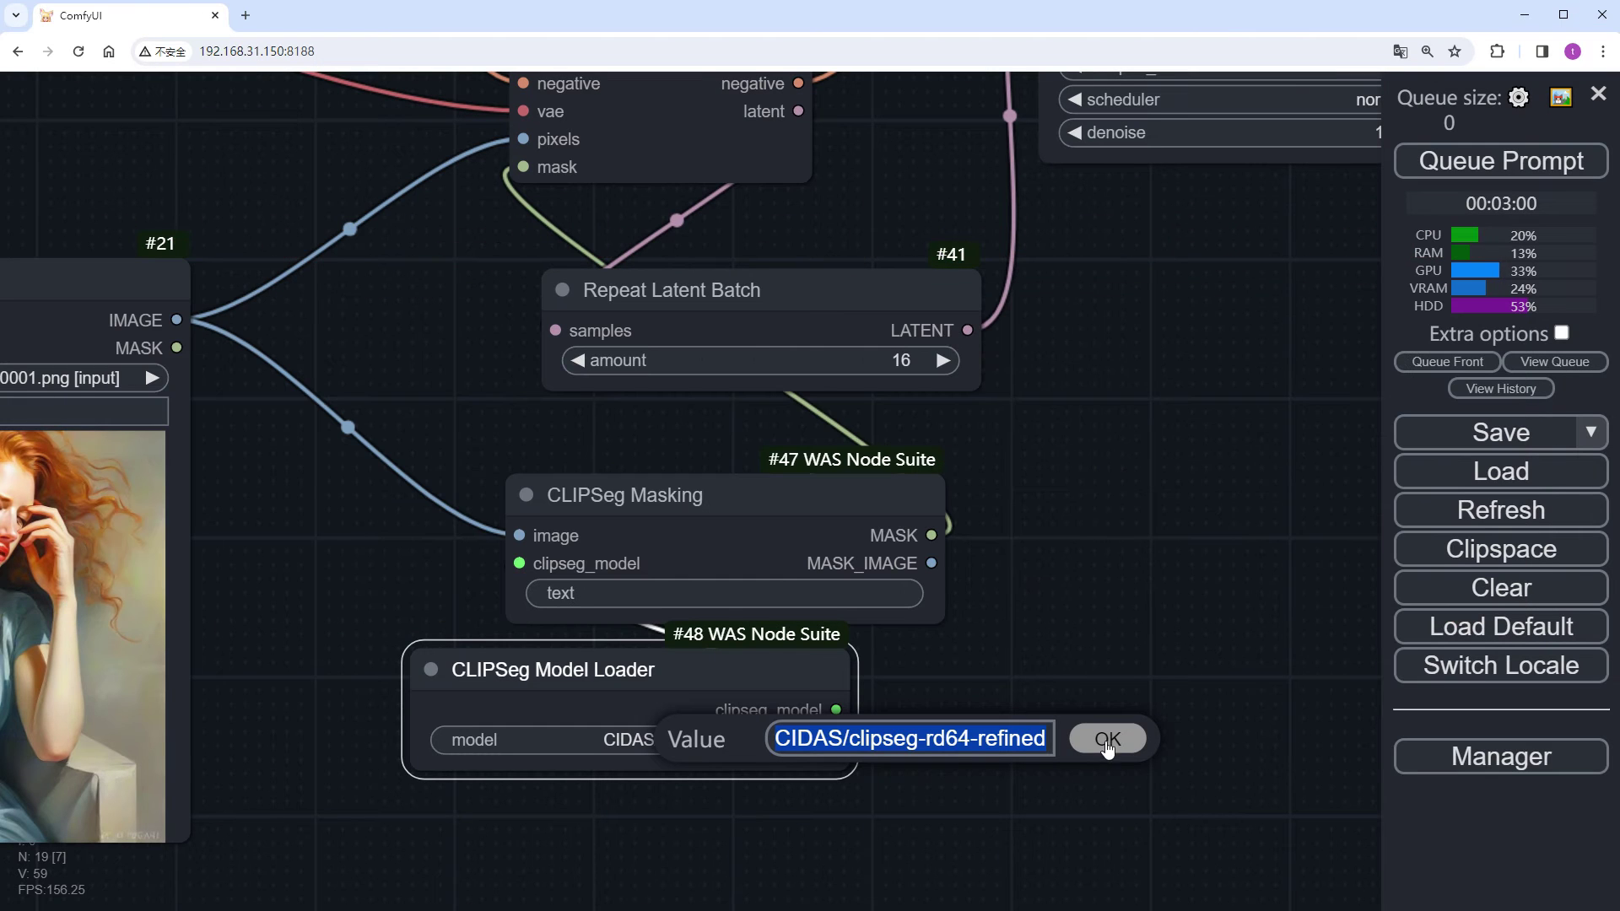
{"action": "left_click", "coordinate": [1103, 737]}
- Preview the MASK_IMAGE output, set the CLIPSeg mask text to 'background', and queue a run
{"action": "left_click_drag", "start_coordinate": [938, 564], "coordinate": [1231, 559]}
{"action": "left_click", "coordinate": [1230, 767]}
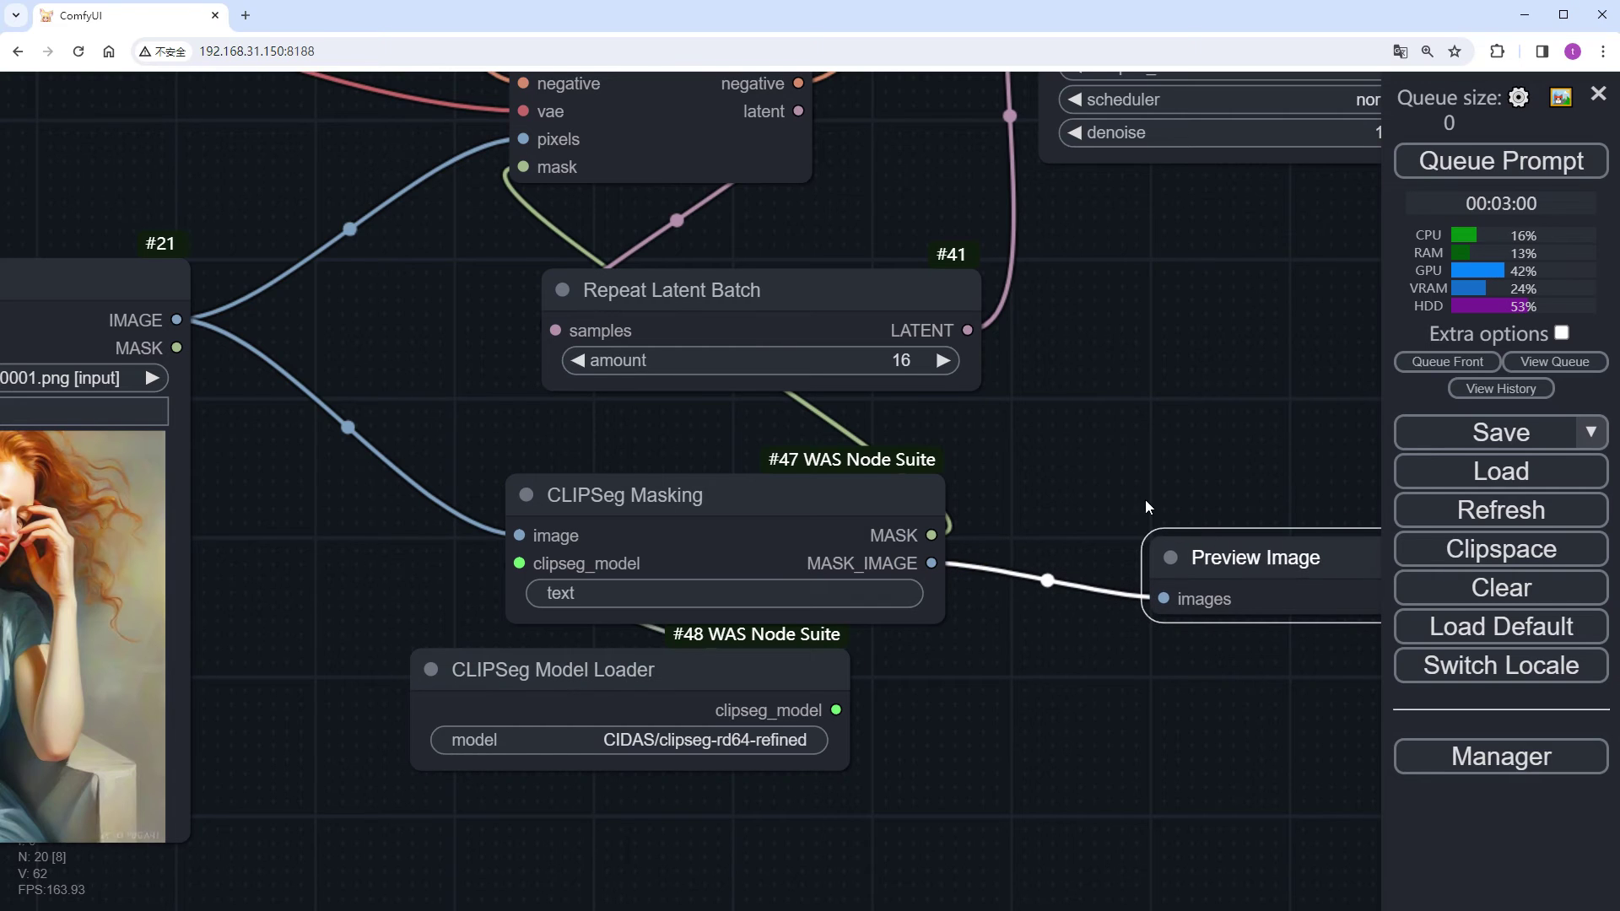
{"action": "left_click", "coordinate": [783, 594]}
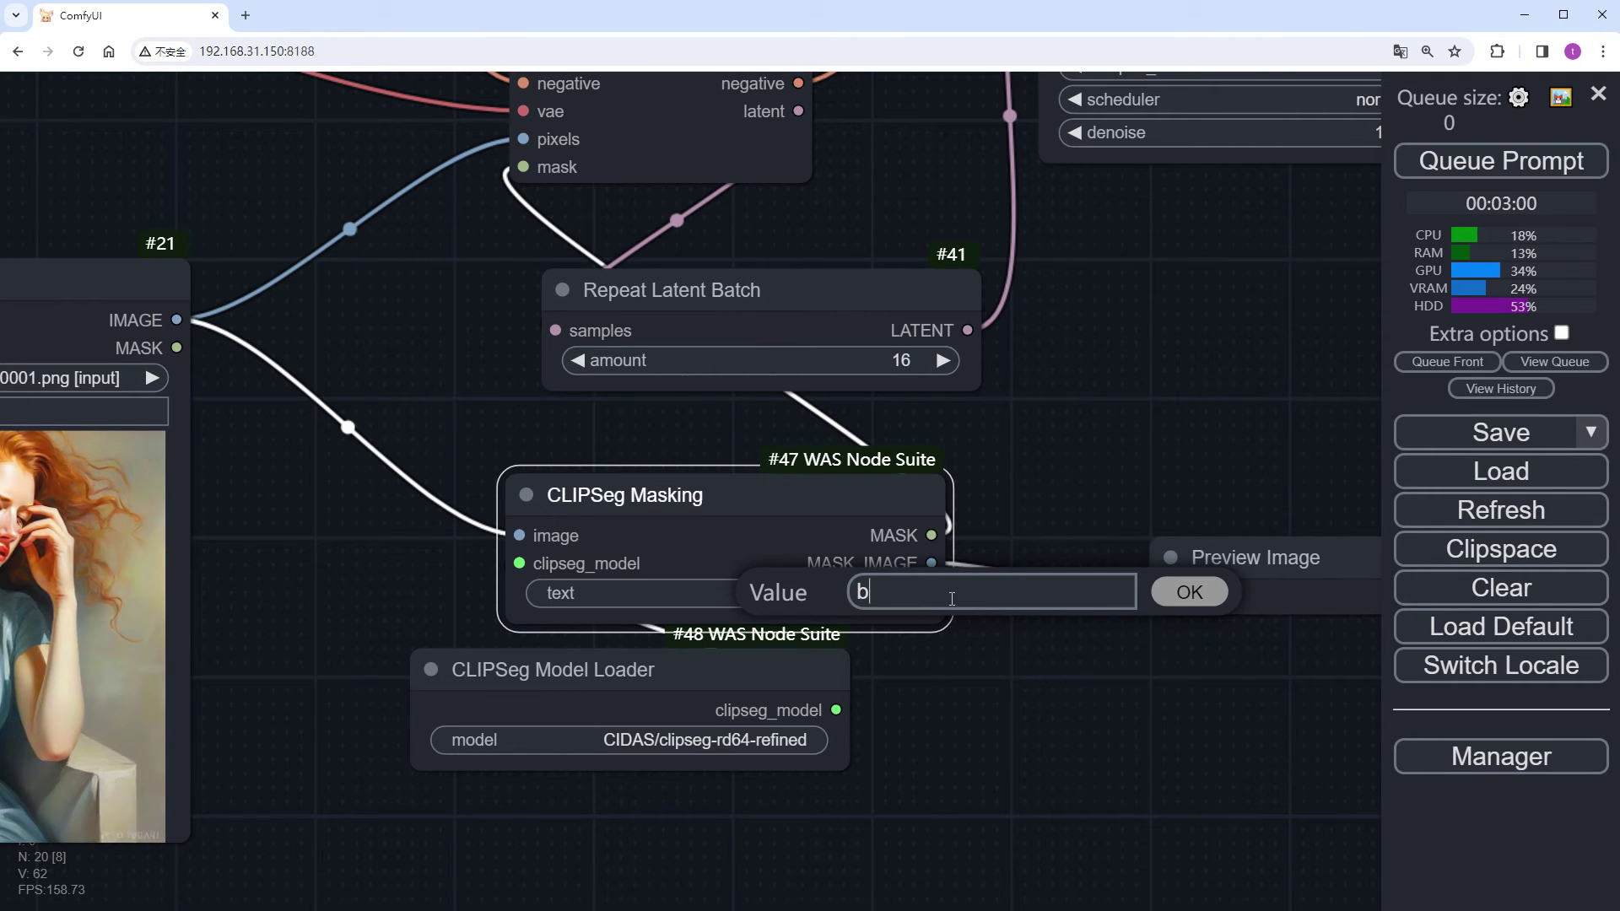
{"action": "type", "text": "background"}
{"action": "key", "text": "Return"}
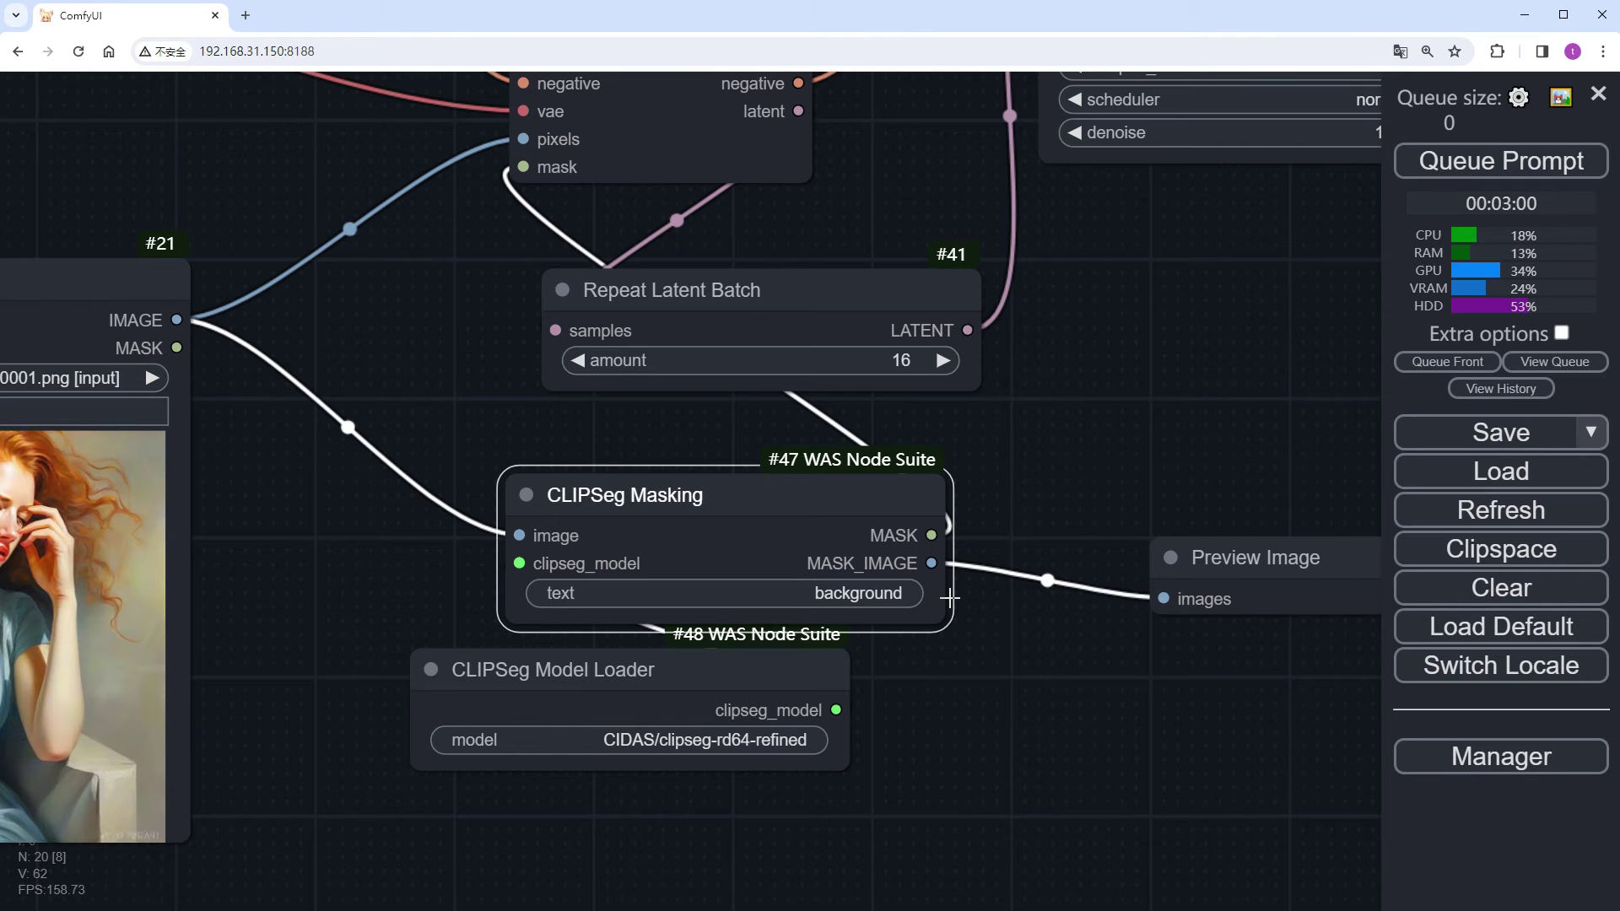
{"action": "left_click", "coordinate": [1501, 160]}
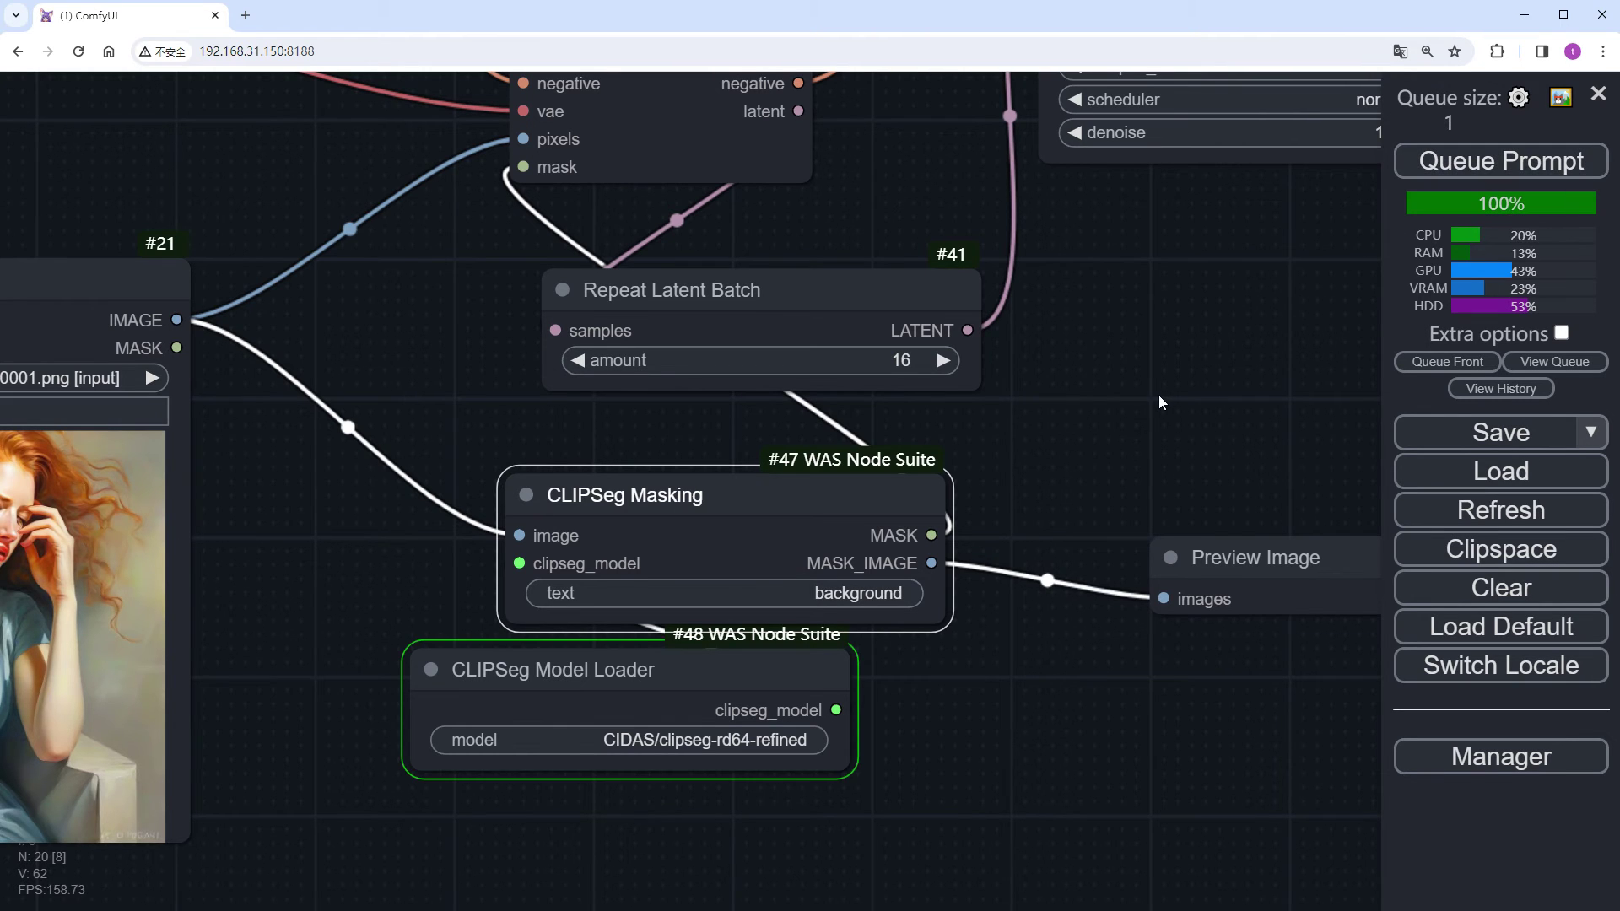
- After the run finishes, move the mask Preview Image node slightly up and survey the workflow
{"action": "scroll", "coordinate": [1158, 395], "scroll_direction": "down", "scroll_amount": 5}
{"action": "scroll", "coordinate": [1097, 682], "scroll_direction": "up", "scroll_amount": 2}
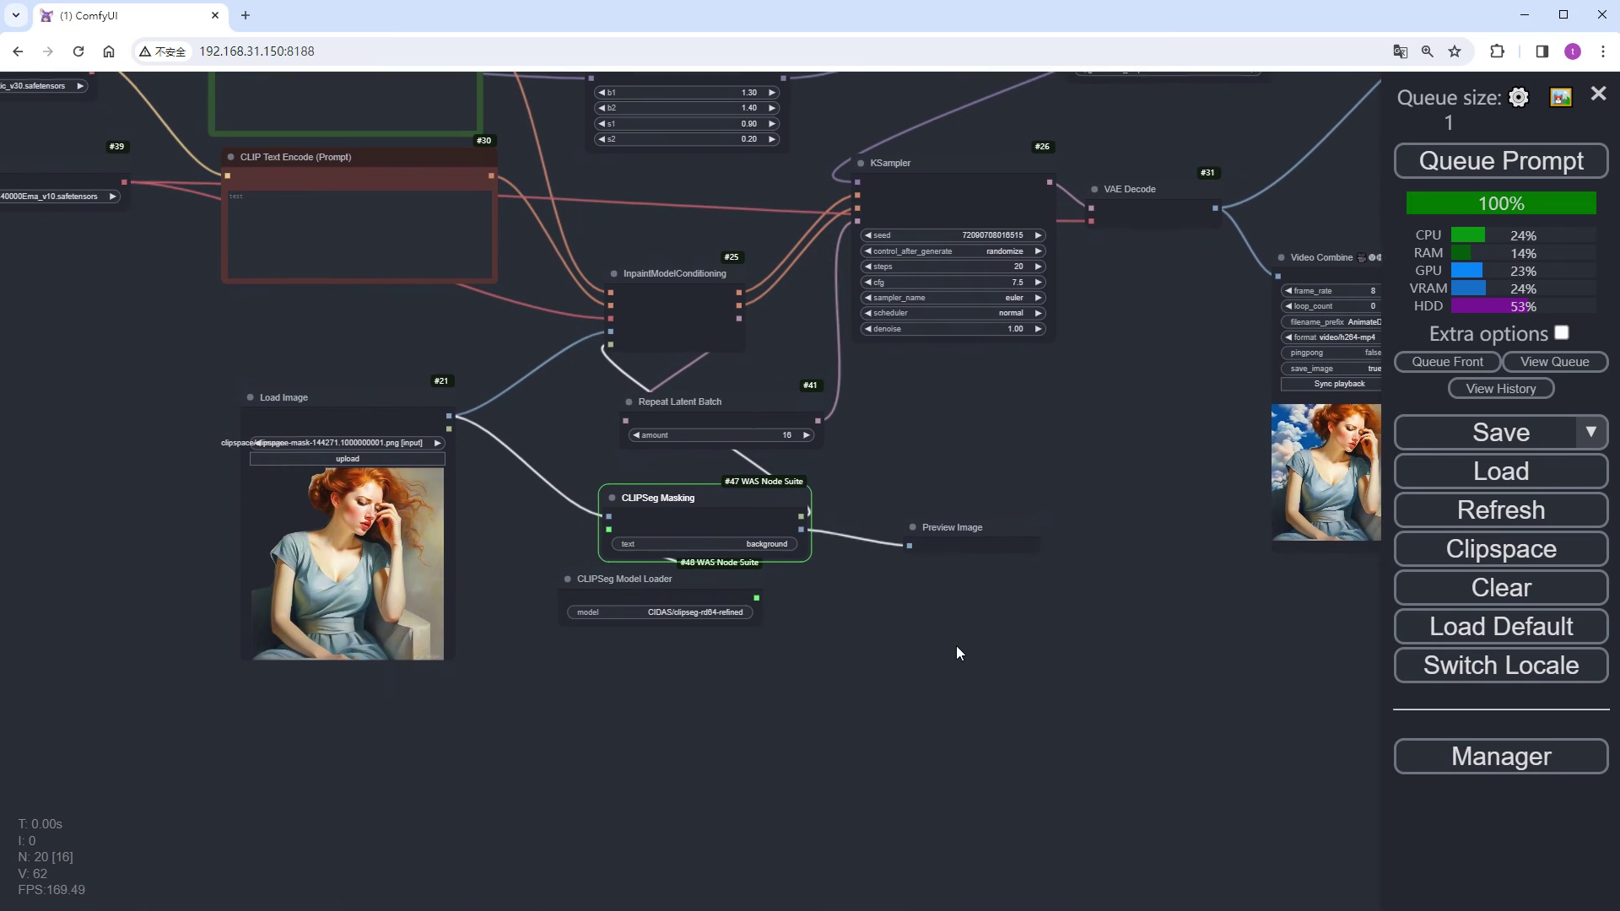
{"action": "scroll", "coordinate": [951, 644], "scroll_direction": "up", "scroll_amount": 5}
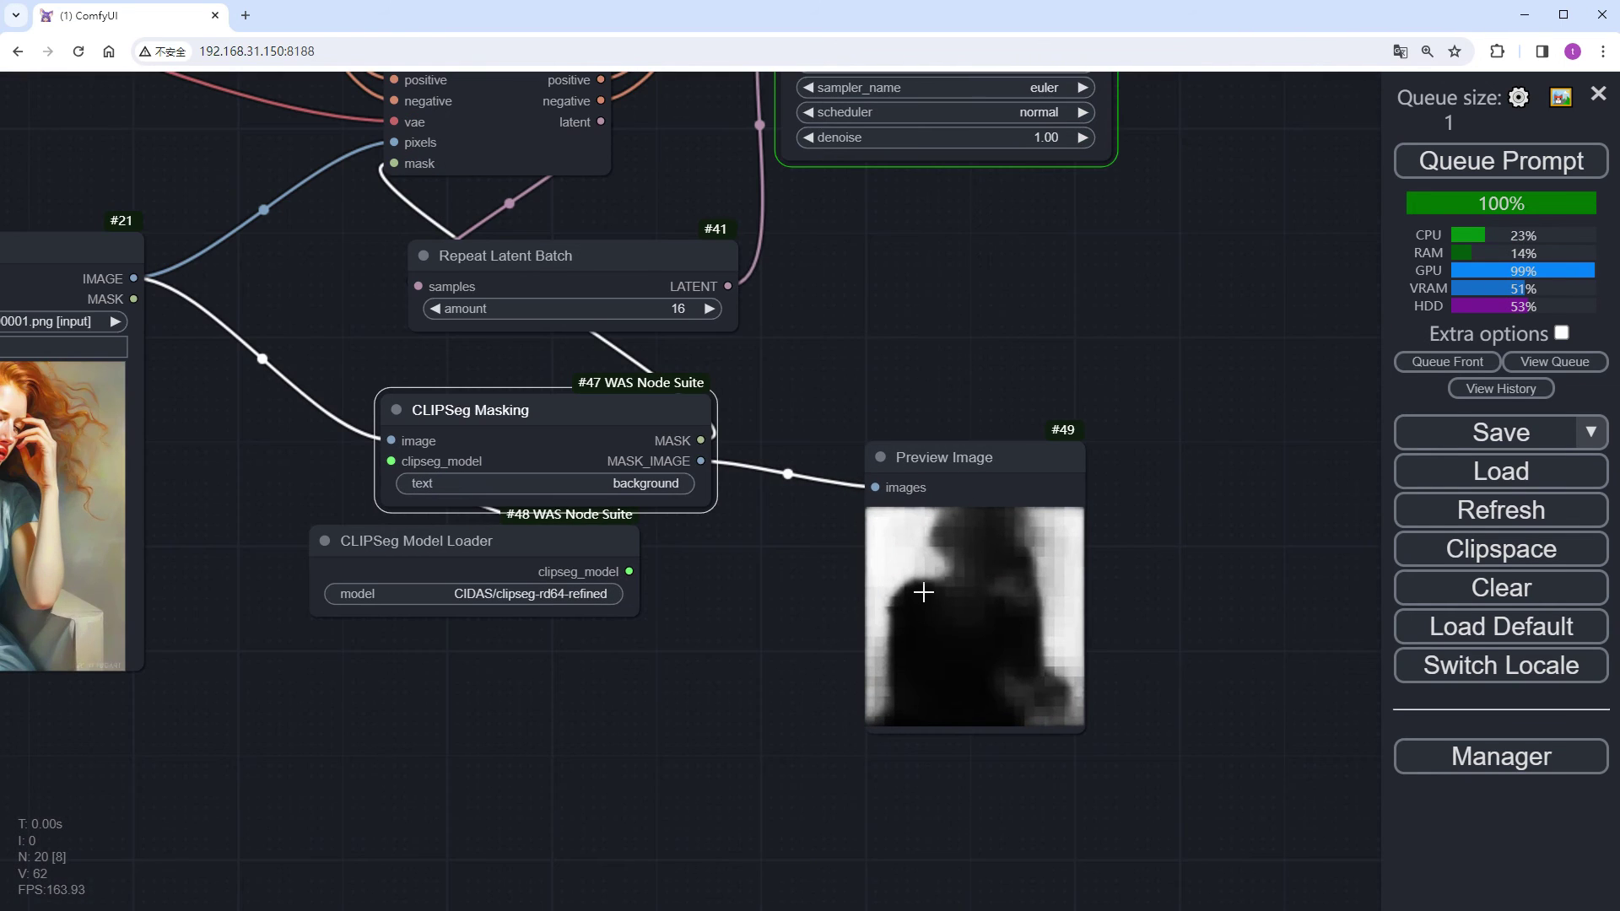
{"action": "scroll", "coordinate": [923, 592], "scroll_direction": "up", "scroll_amount": 4}
{"action": "left_click_drag", "start_coordinate": [853, 553], "coordinate": [852, 718]}
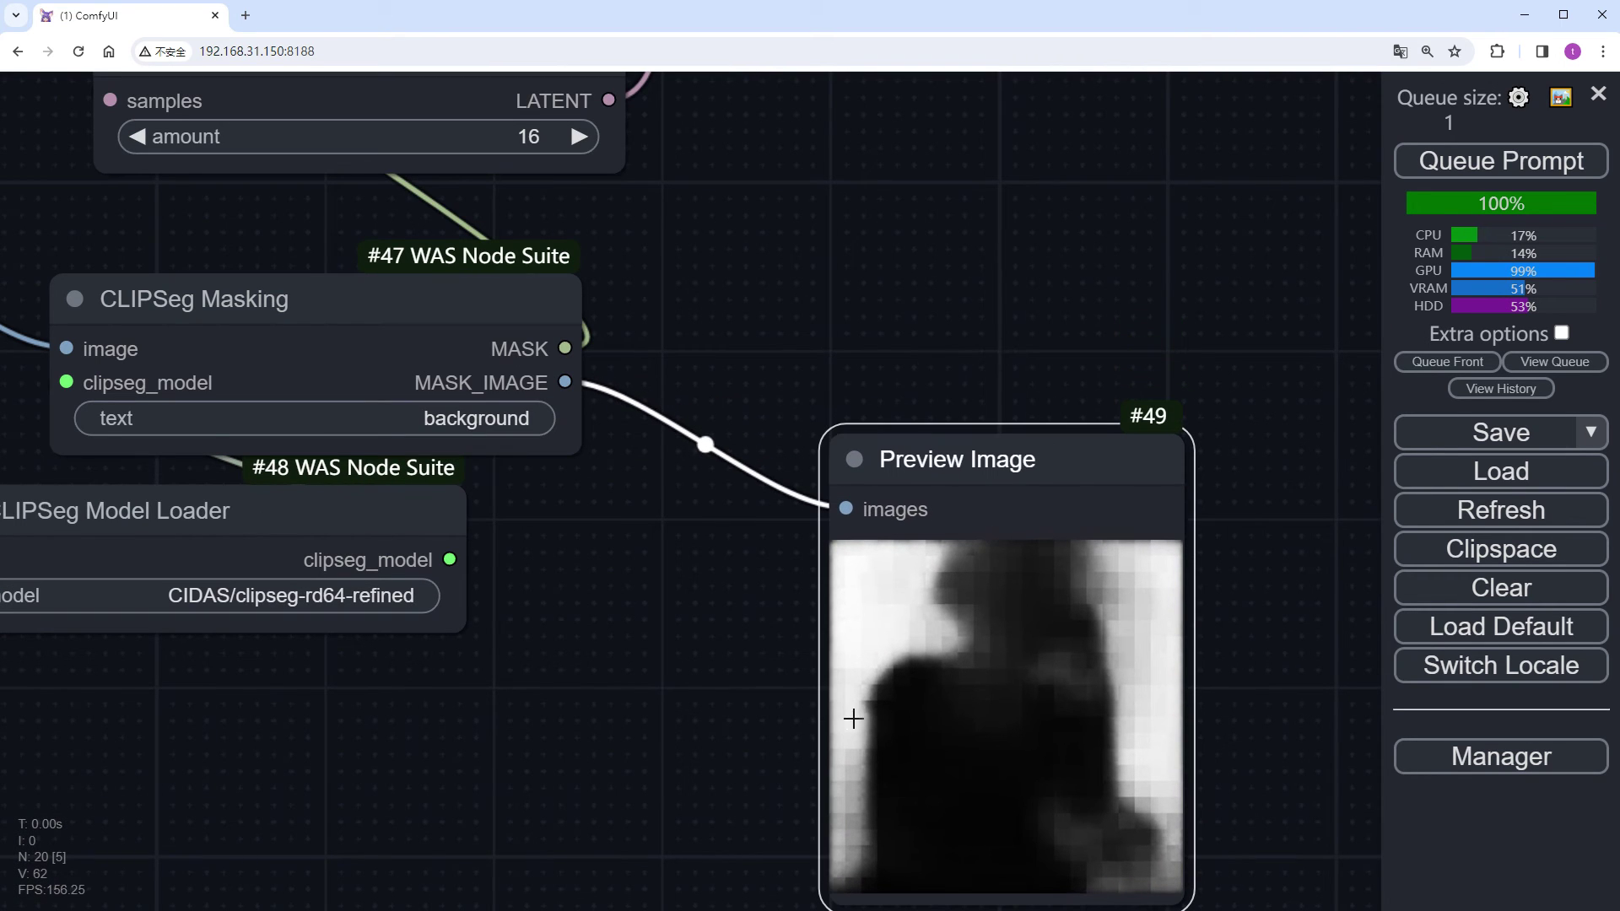
{"action": "left_click_drag", "start_coordinate": [871, 655], "coordinate": [888, 591]}
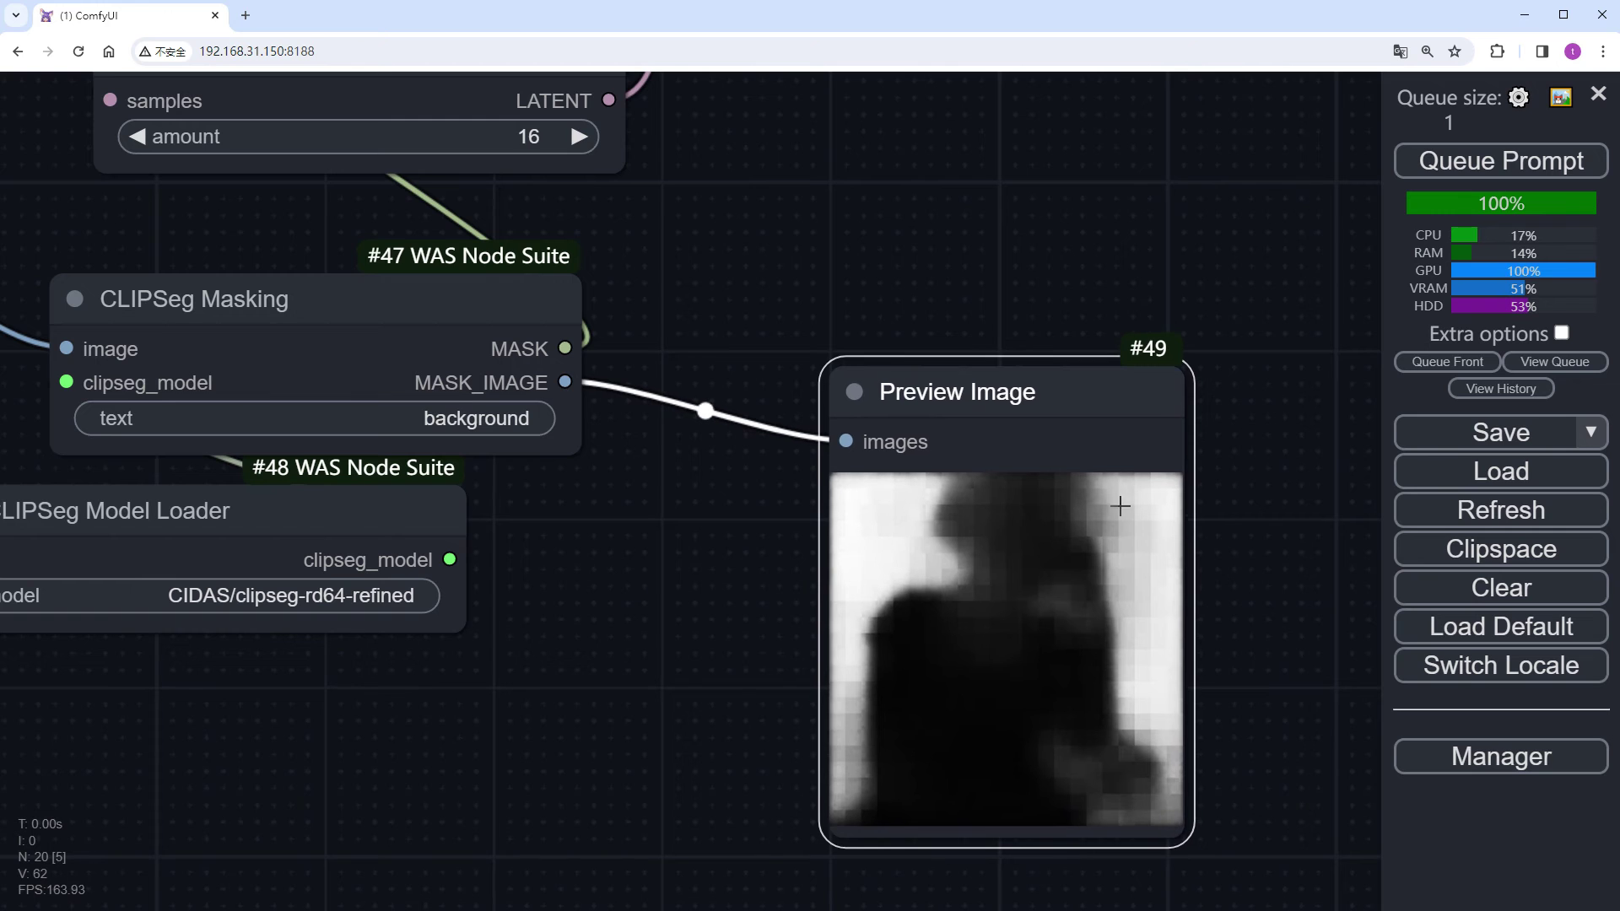
{"action": "scroll", "coordinate": [1255, 579], "scroll_direction": "down", "scroll_amount": 6}
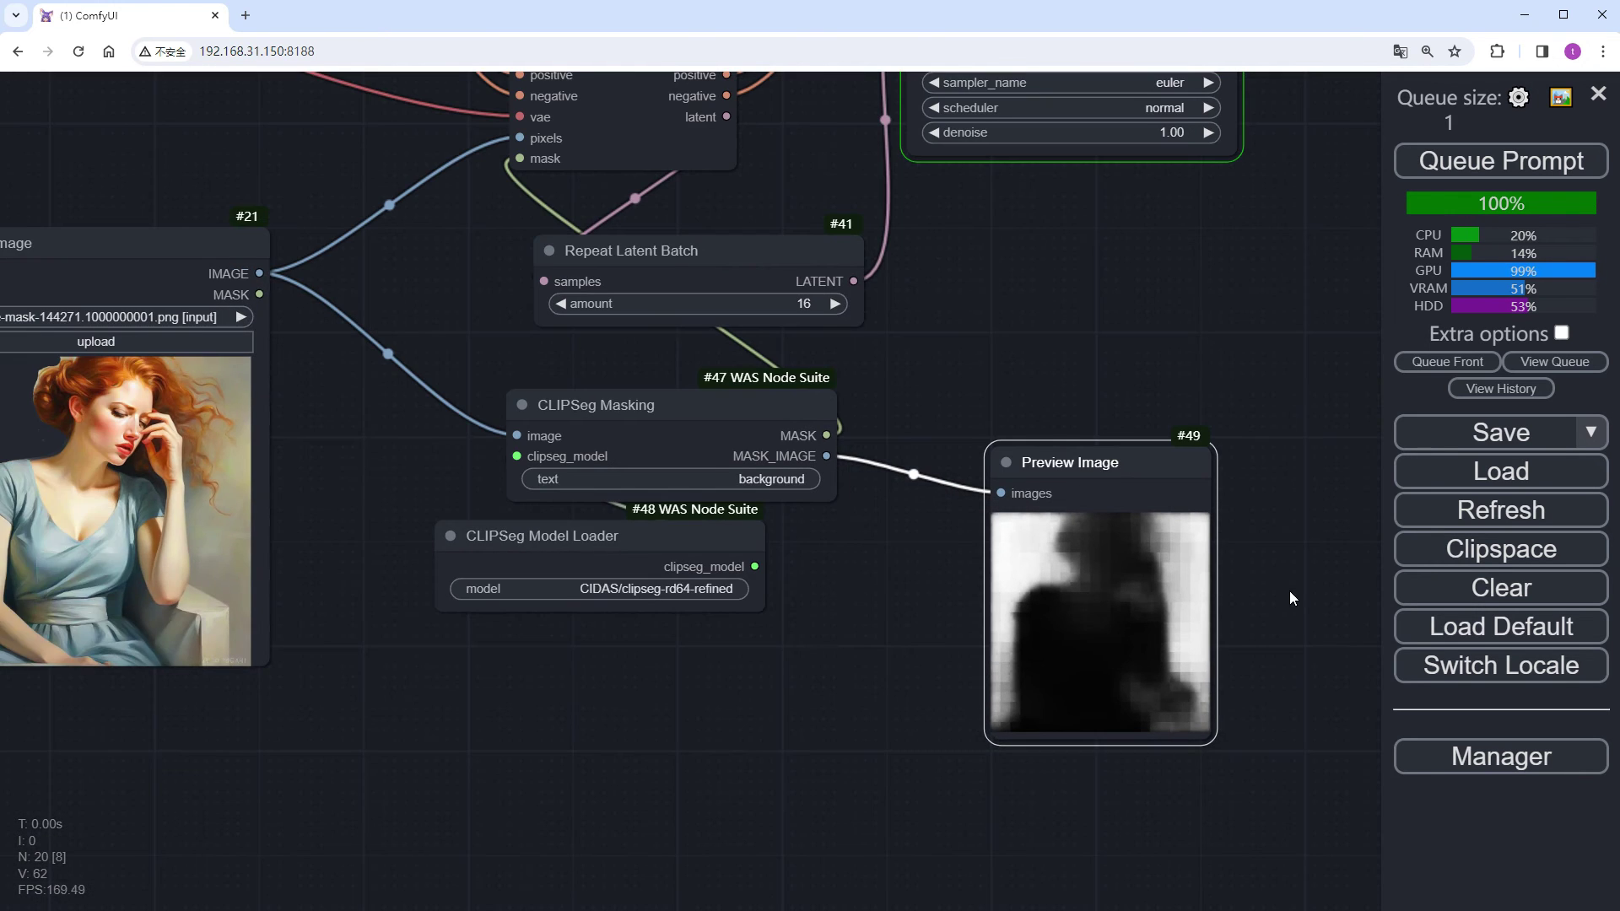
{"action": "left_click_drag", "start_coordinate": [1289, 591], "coordinate": [825, 700]}
{"action": "scroll", "coordinate": [827, 663], "scroll_direction": "down", "scroll_amount": 3}
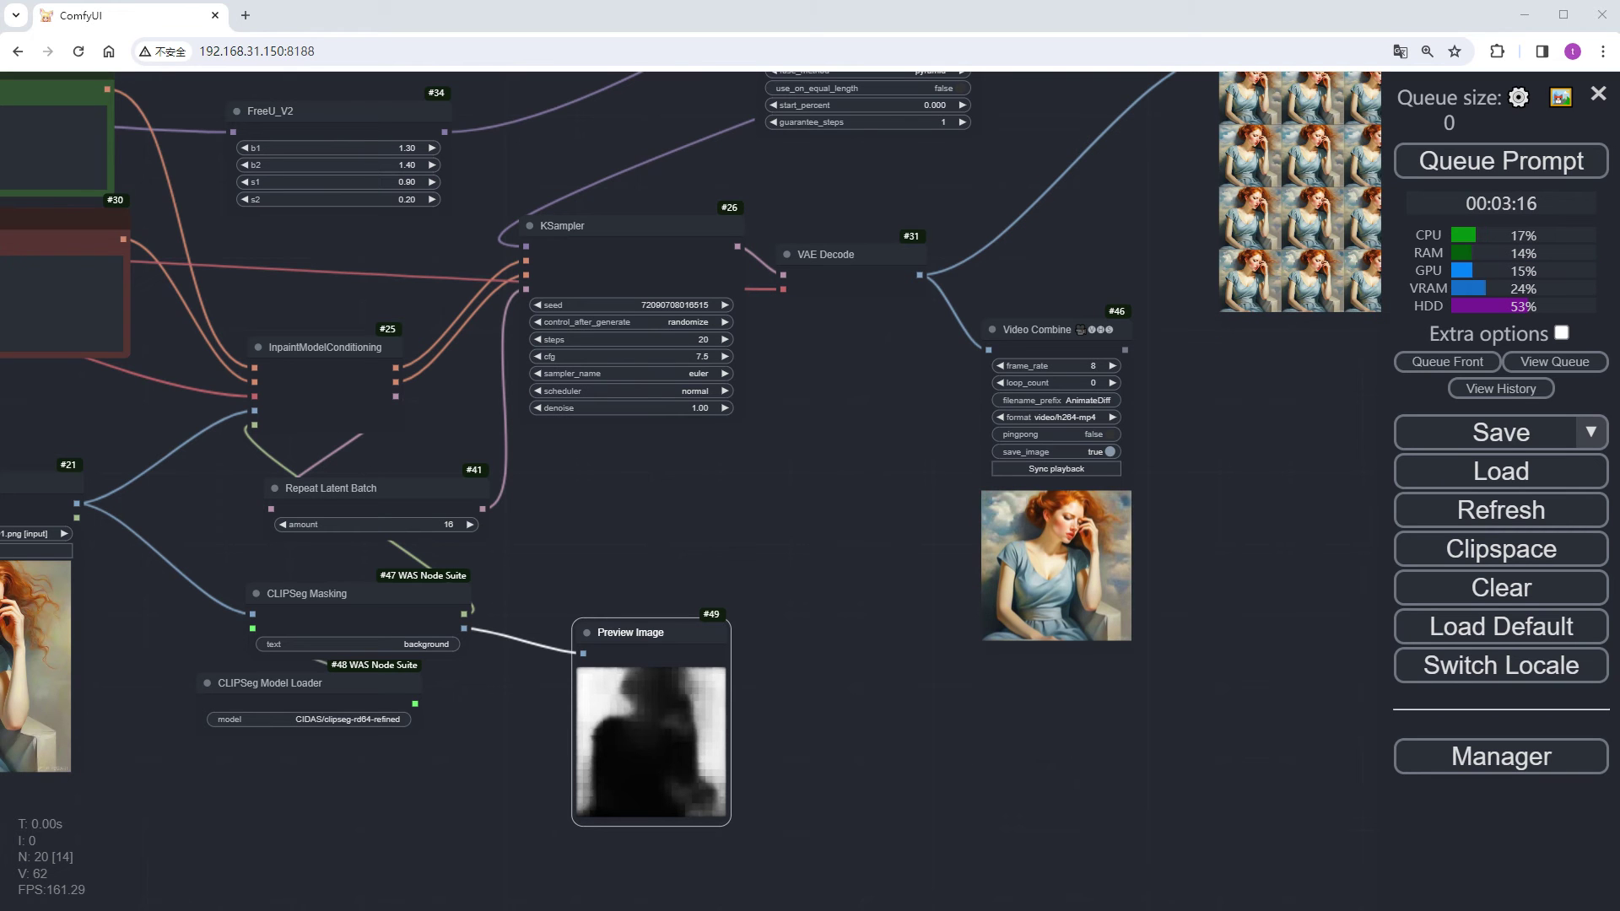
{"action": "scroll", "coordinate": [1109, 750], "scroll_direction": "up", "scroll_amount": 10}
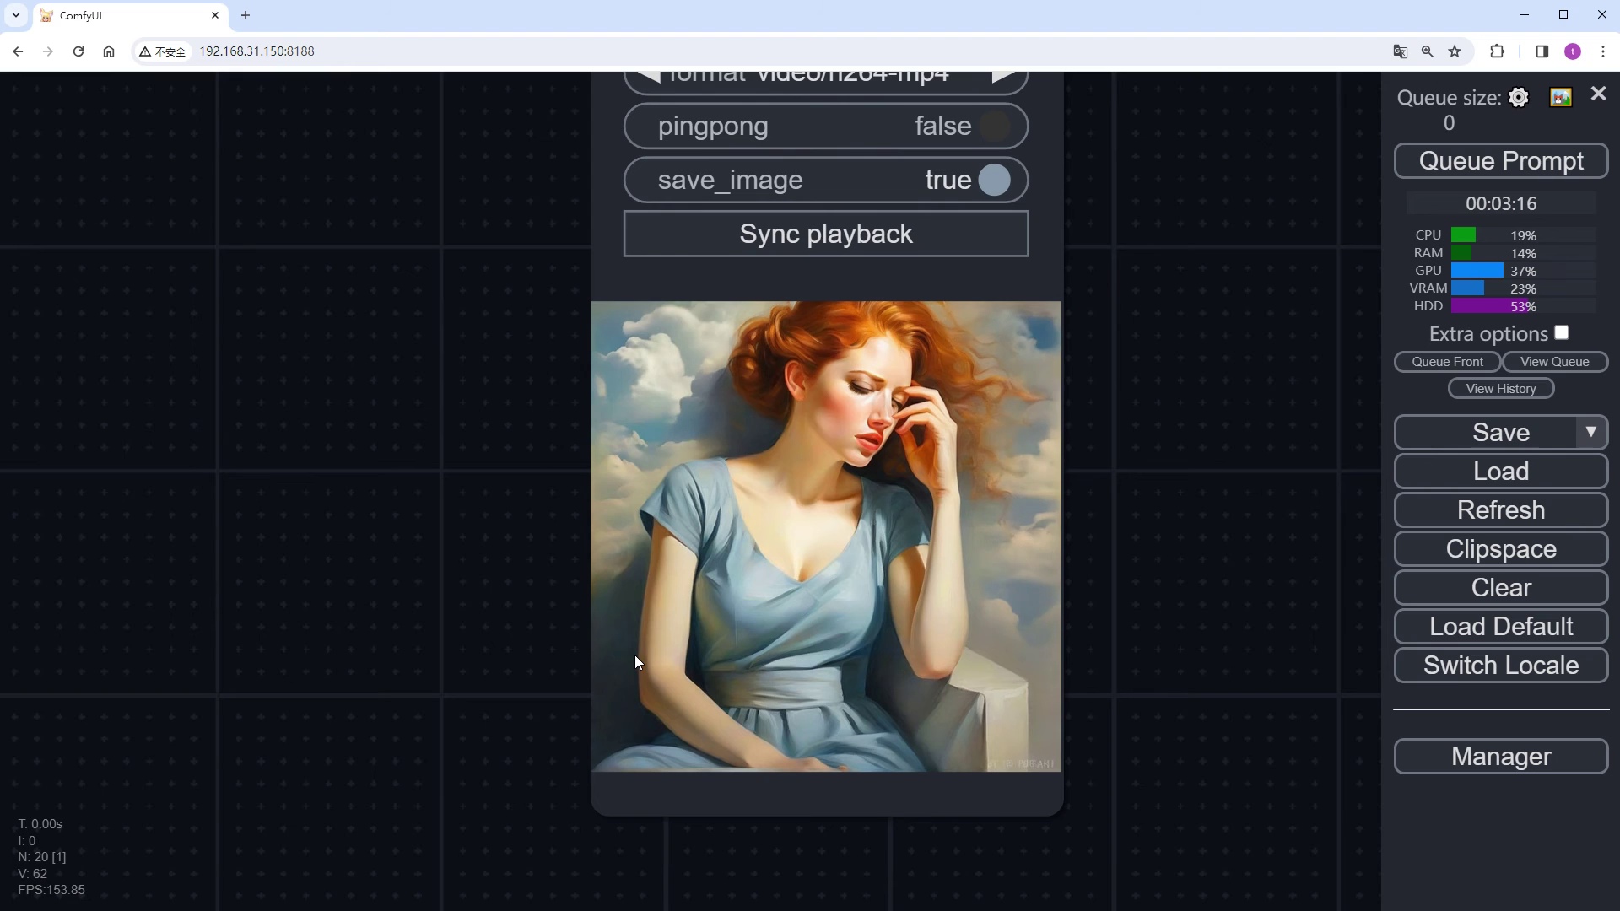
{"action": "scroll", "coordinate": [634, 654], "scroll_direction": "down", "scroll_amount": 10}
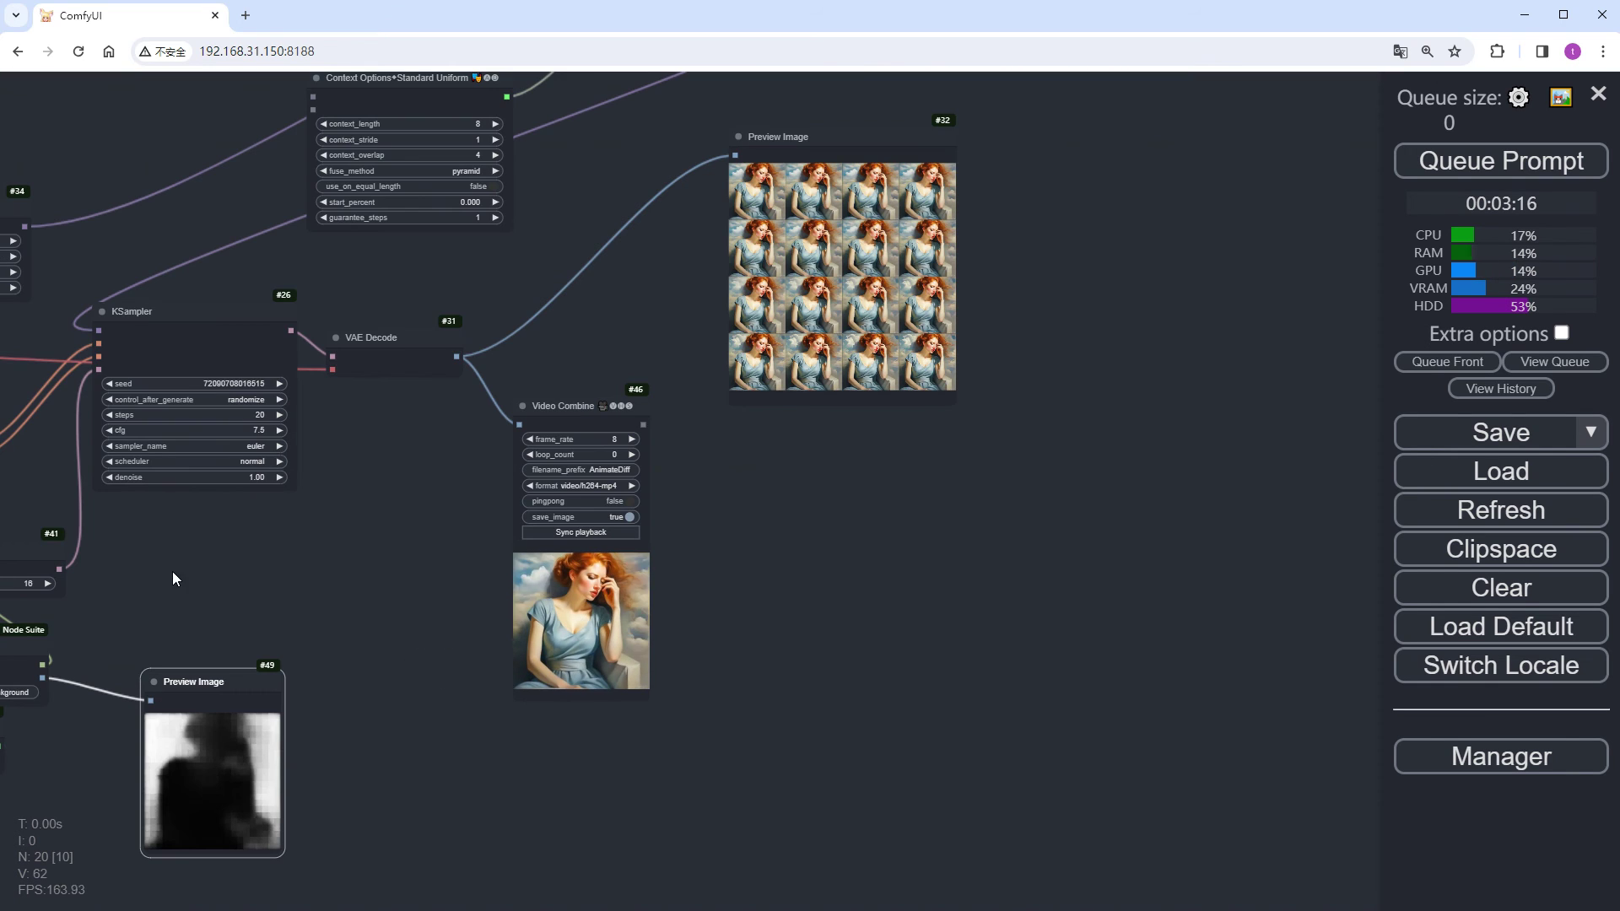
- Load the short-haired woman's portrait into the Load Image node
{"action": "left_click_drag", "start_coordinate": [172, 579], "coordinate": [1164, 506]}
{"action": "scroll", "coordinate": [479, 822], "scroll_direction": "up", "scroll_amount": 1}
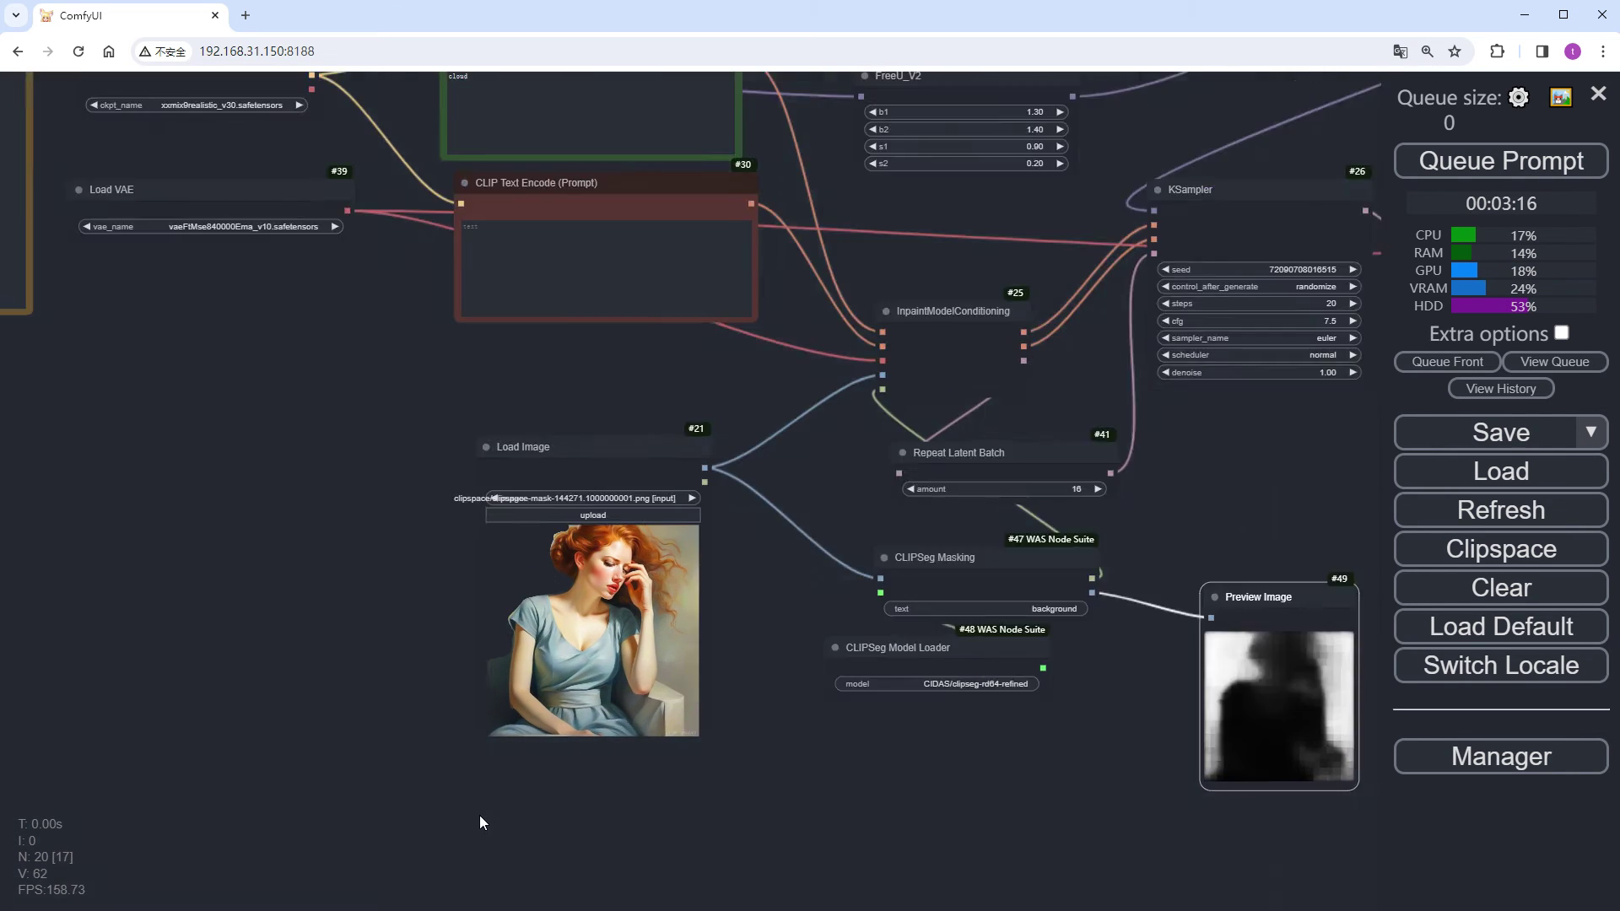
{"action": "scroll", "coordinate": [479, 823], "scroll_direction": "up", "scroll_amount": 3}
{"action": "left_click_drag", "start_coordinate": [590, 692], "coordinate": [494, 682]}
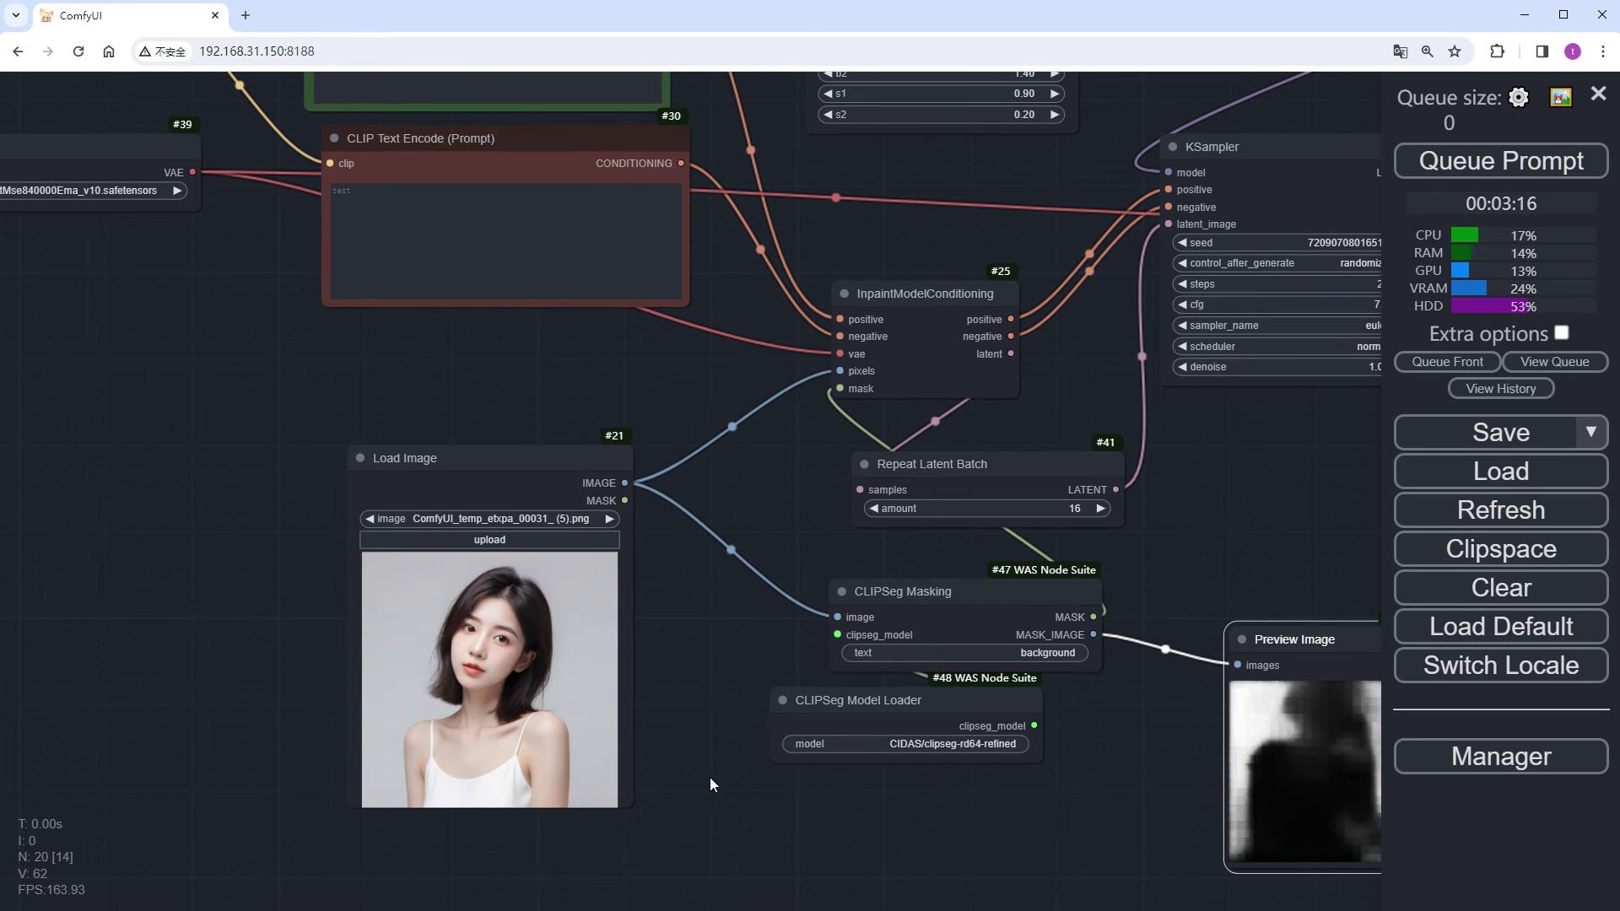
- Queue the workflow and inspect the cloud-background animation in Video Combine
{"action": "left_click", "coordinate": [1509, 168]}
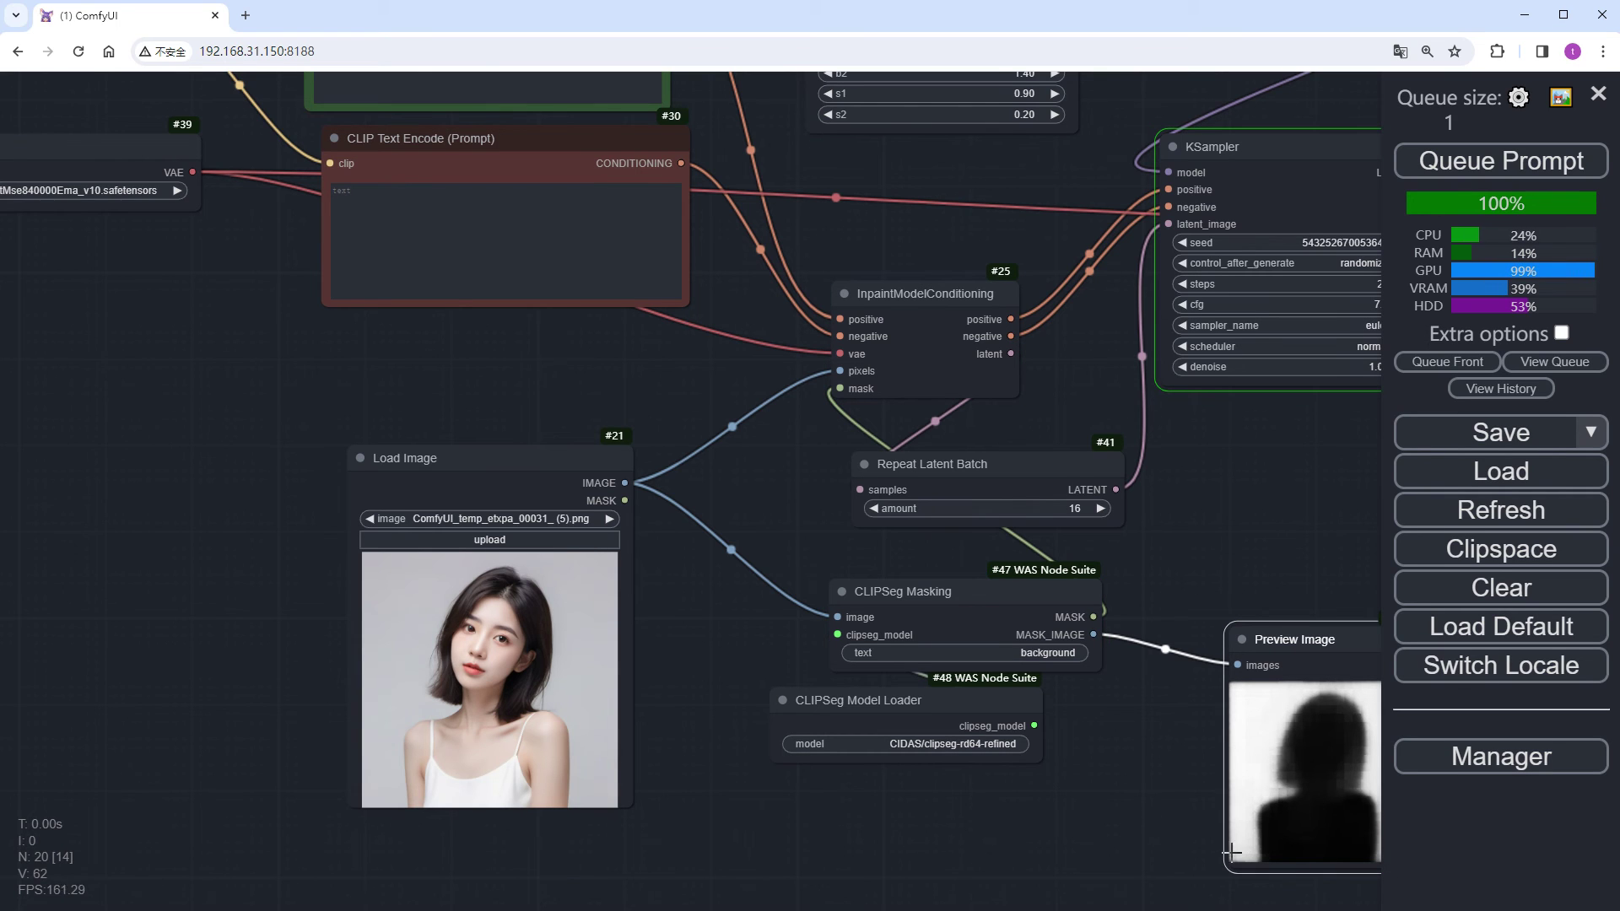
{"action": "left_click_drag", "start_coordinate": [1151, 831], "coordinate": [1015, 831]}
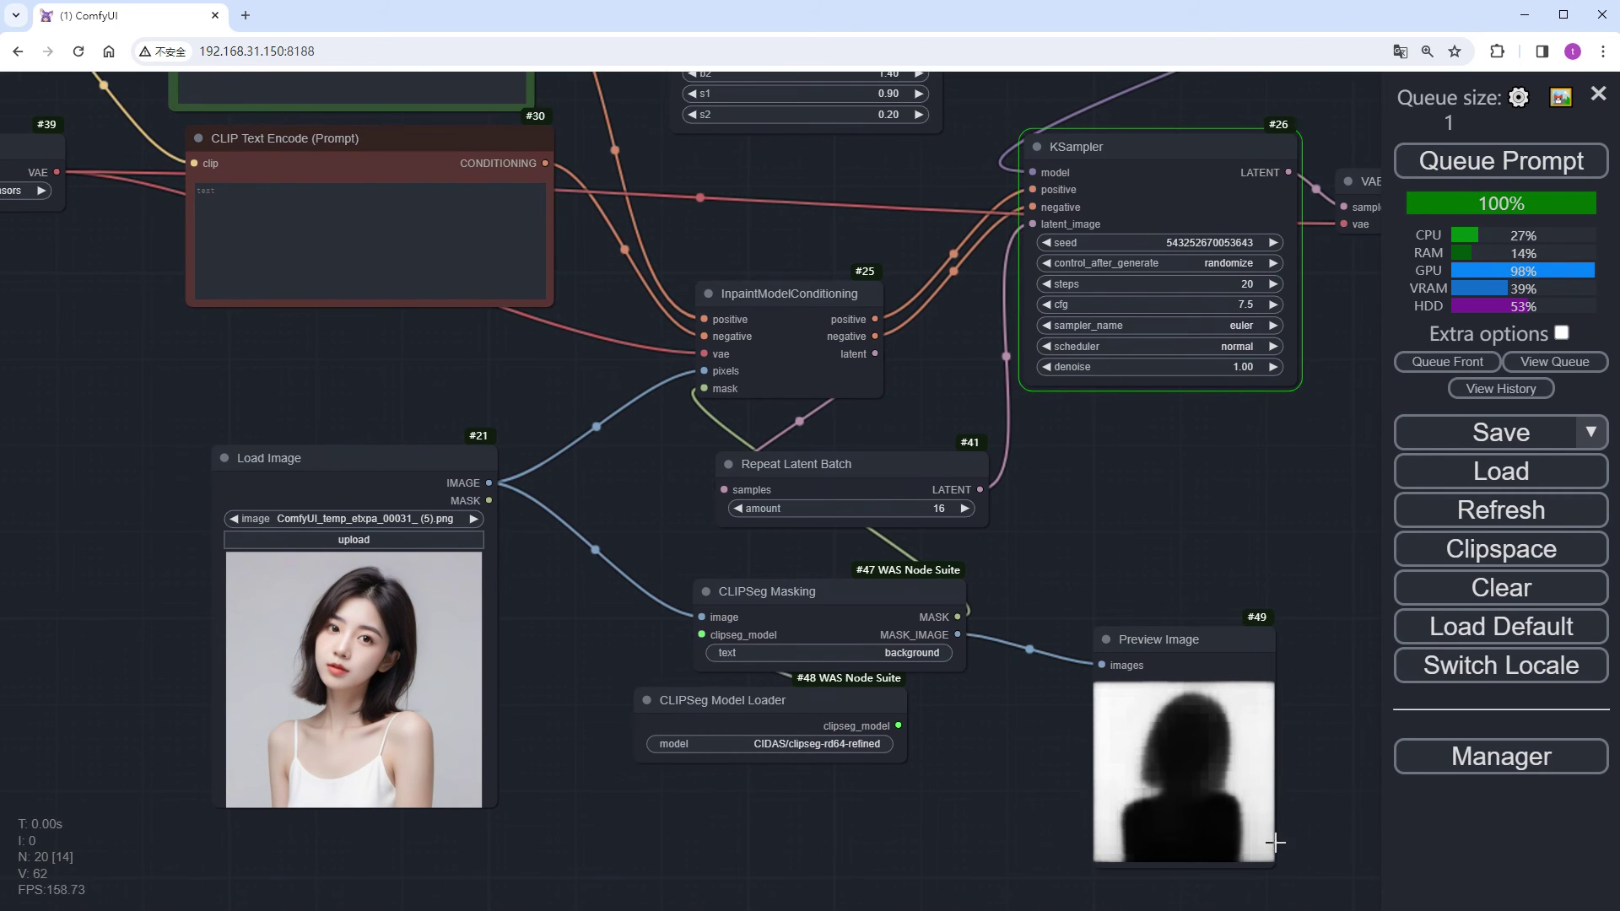
{"action": "scroll", "coordinate": [1274, 842], "scroll_direction": "down", "scroll_amount": 5}
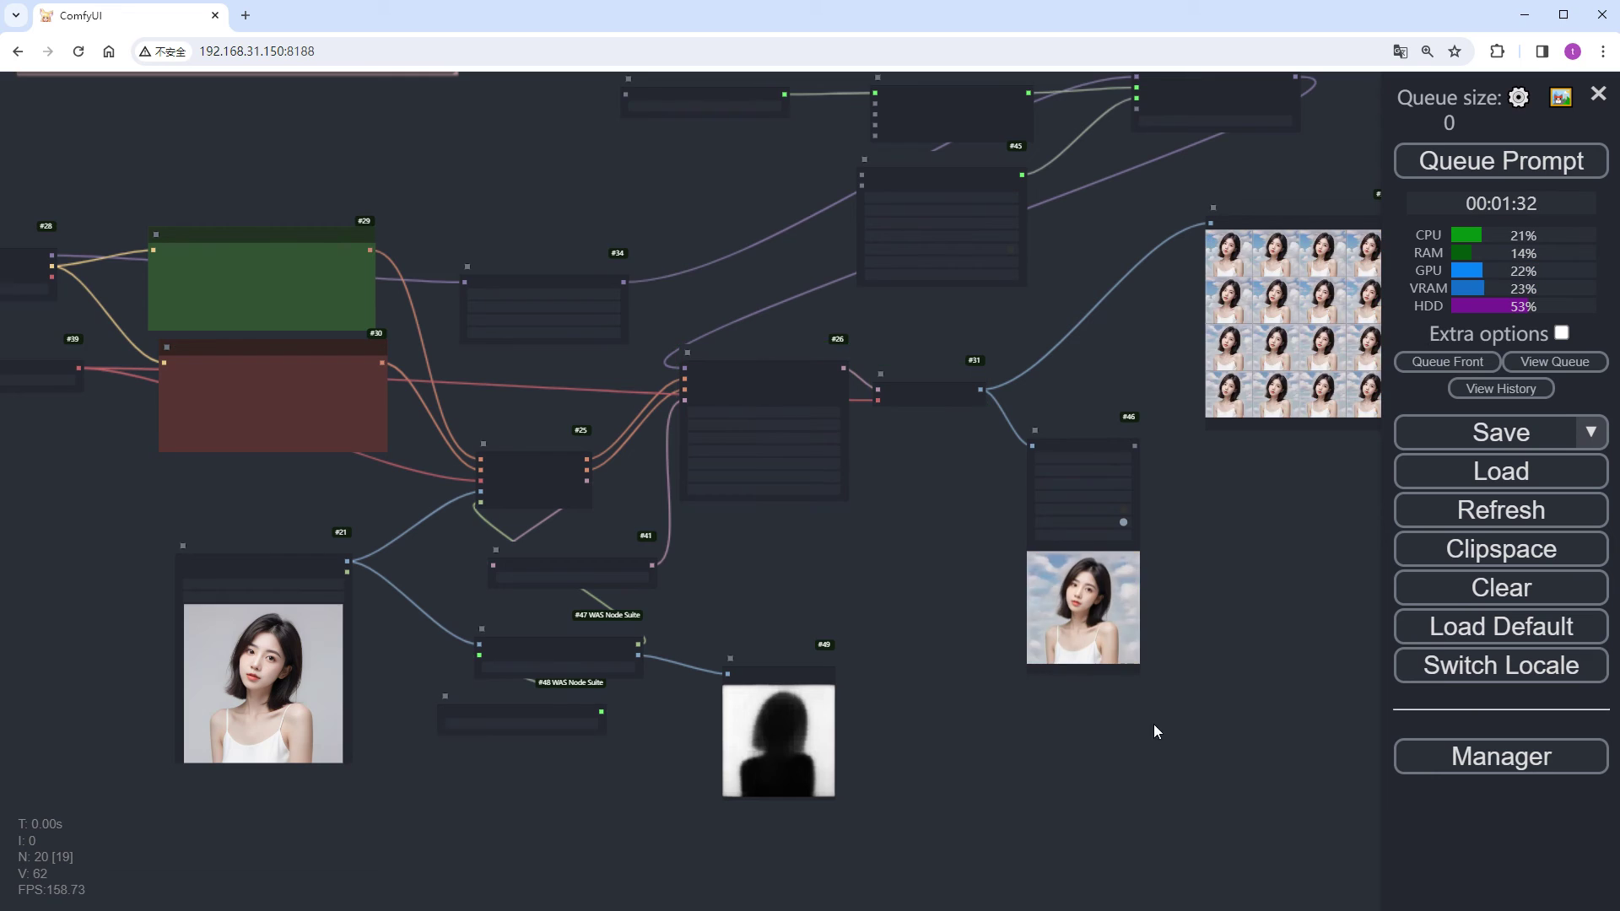
{"action": "scroll", "coordinate": [1155, 667], "scroll_direction": "up", "scroll_amount": 10}
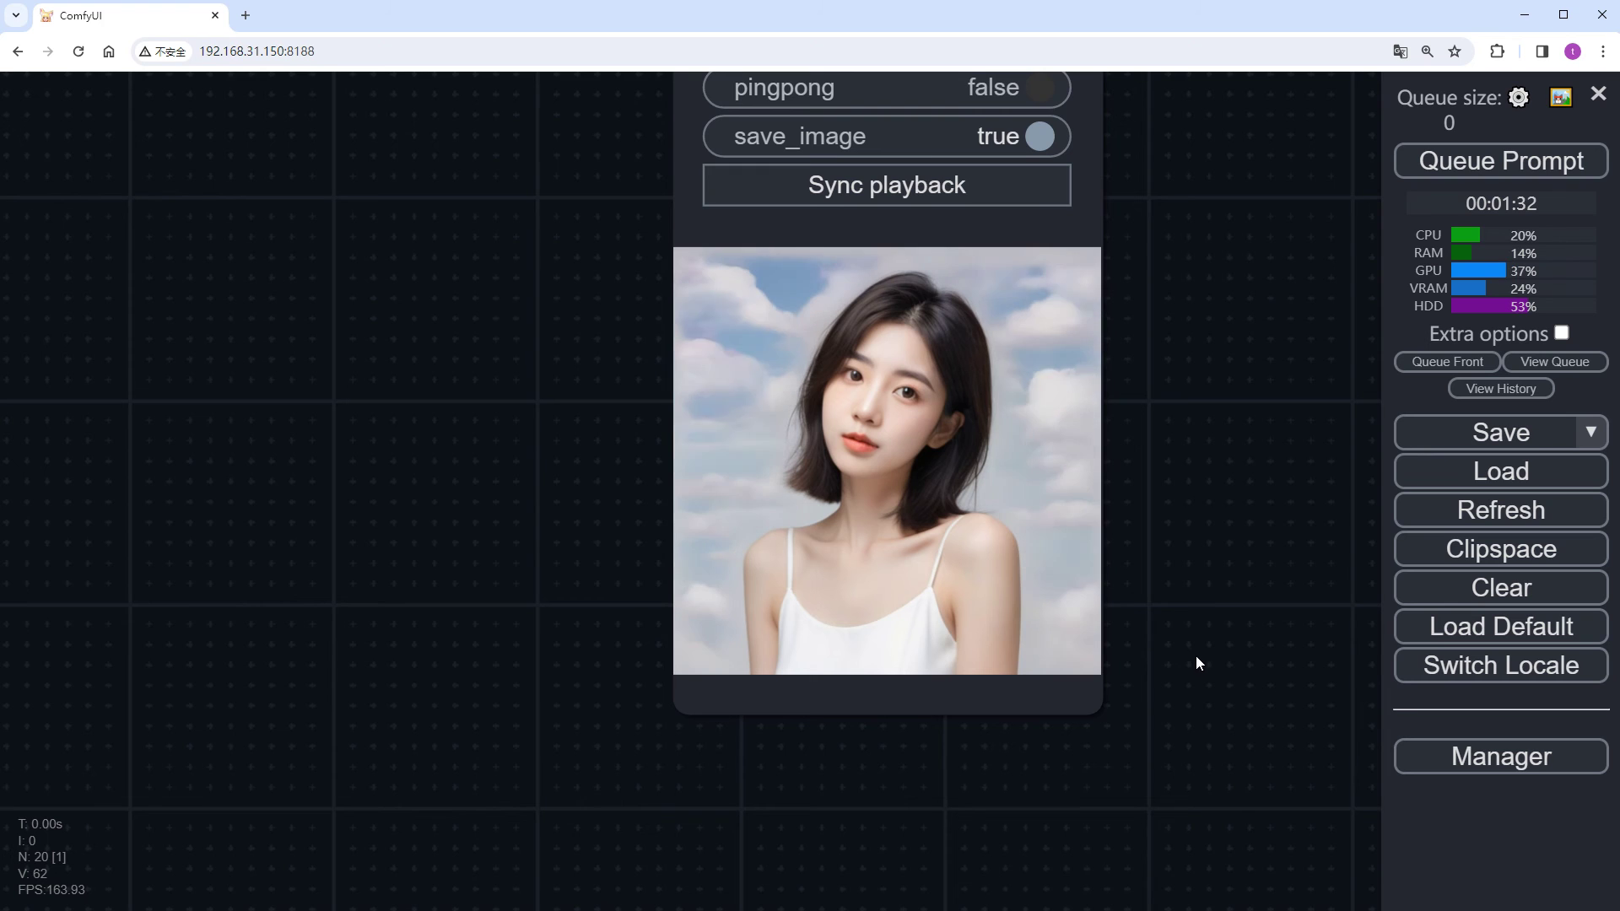
{"action": "scroll", "coordinate": [1225, 681], "scroll_direction": "down", "scroll_amount": 4}
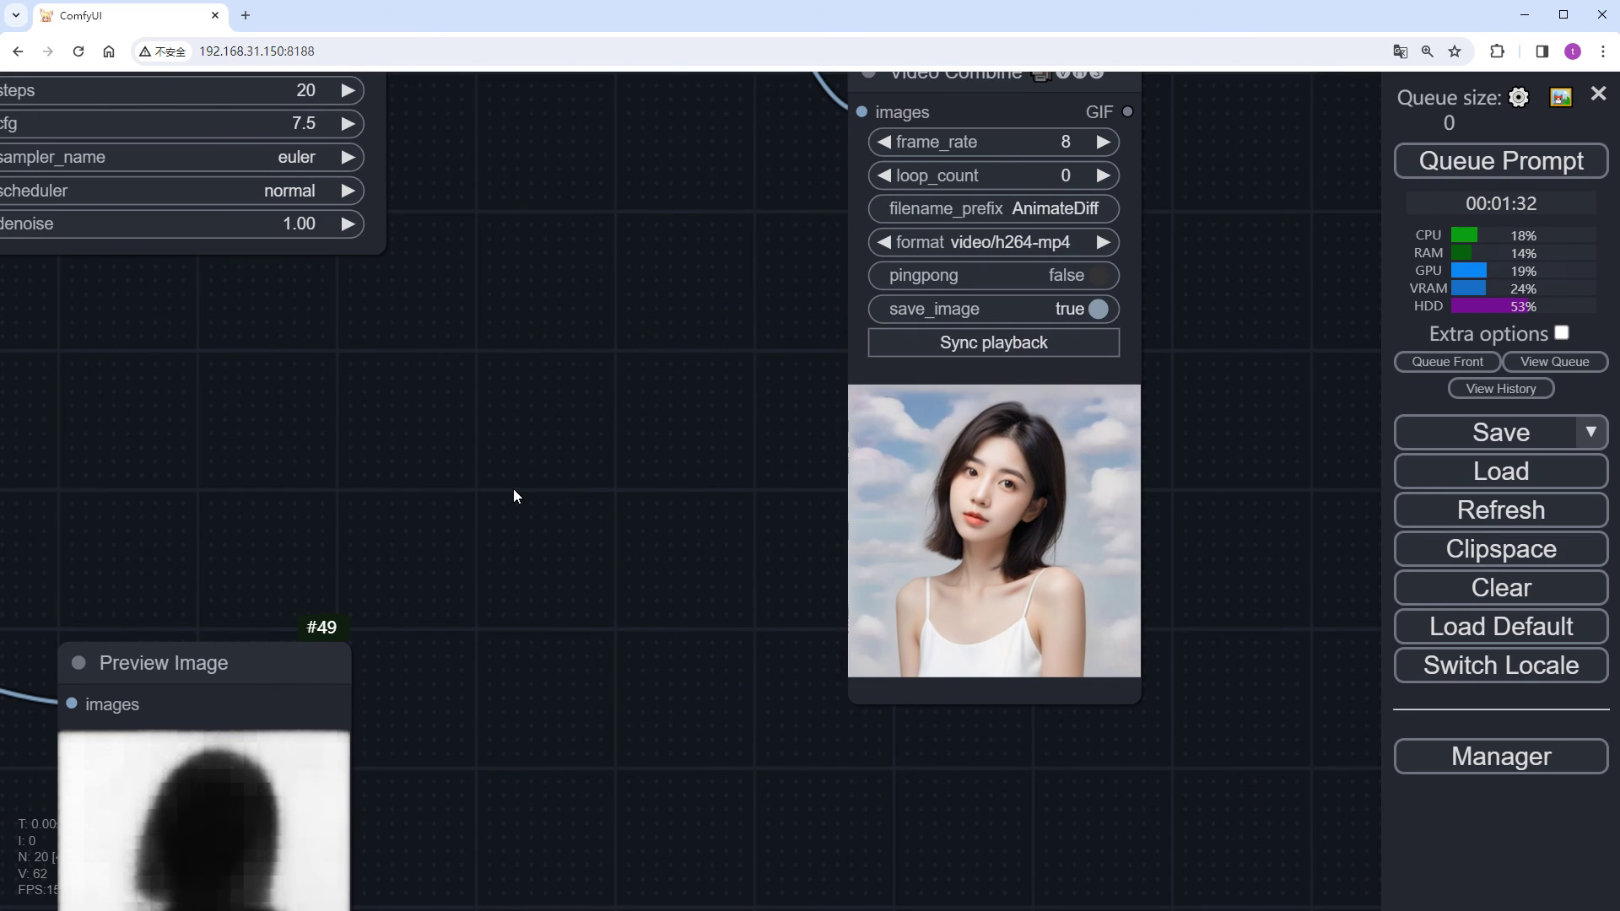
{"action": "scroll", "coordinate": [505, 417], "scroll_direction": "down", "scroll_amount": 5}
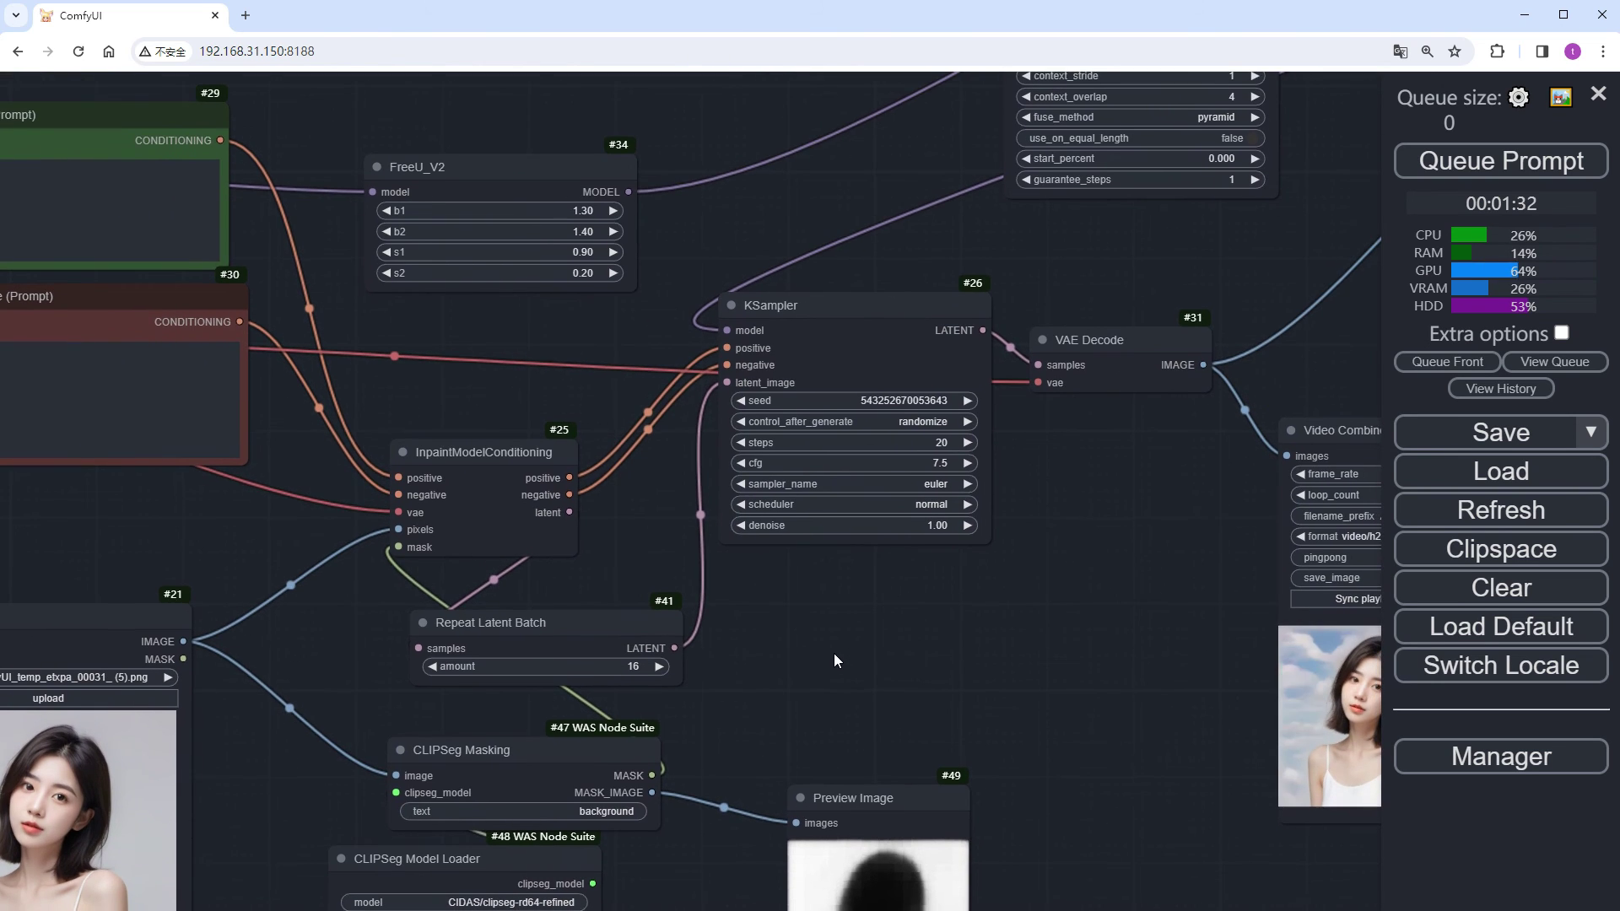
- Replace 'cloud' with 'flower' in the positive prompt of CLIP Text Encode #29 and rerun
{"action": "left_click_drag", "start_coordinate": [833, 653], "coordinate": [1350, 827]}
{"action": "scroll", "coordinate": [349, 357], "scroll_direction": "up", "scroll_amount": 6}
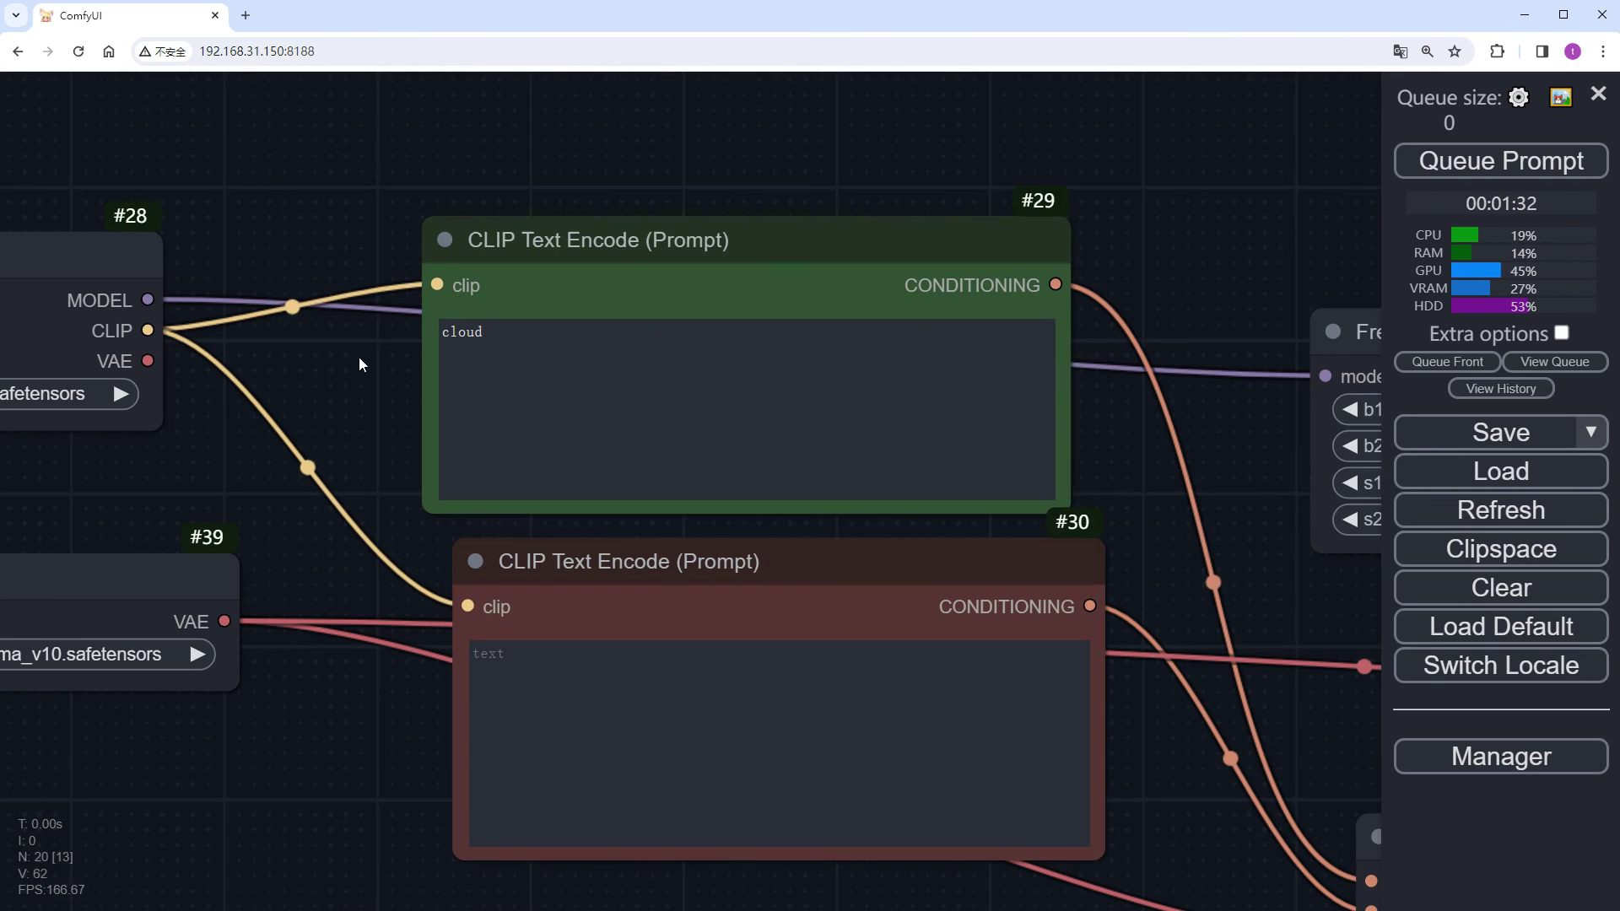
{"action": "double_click", "coordinate": [396, 329]}
{"action": "type", "text": "flower"}
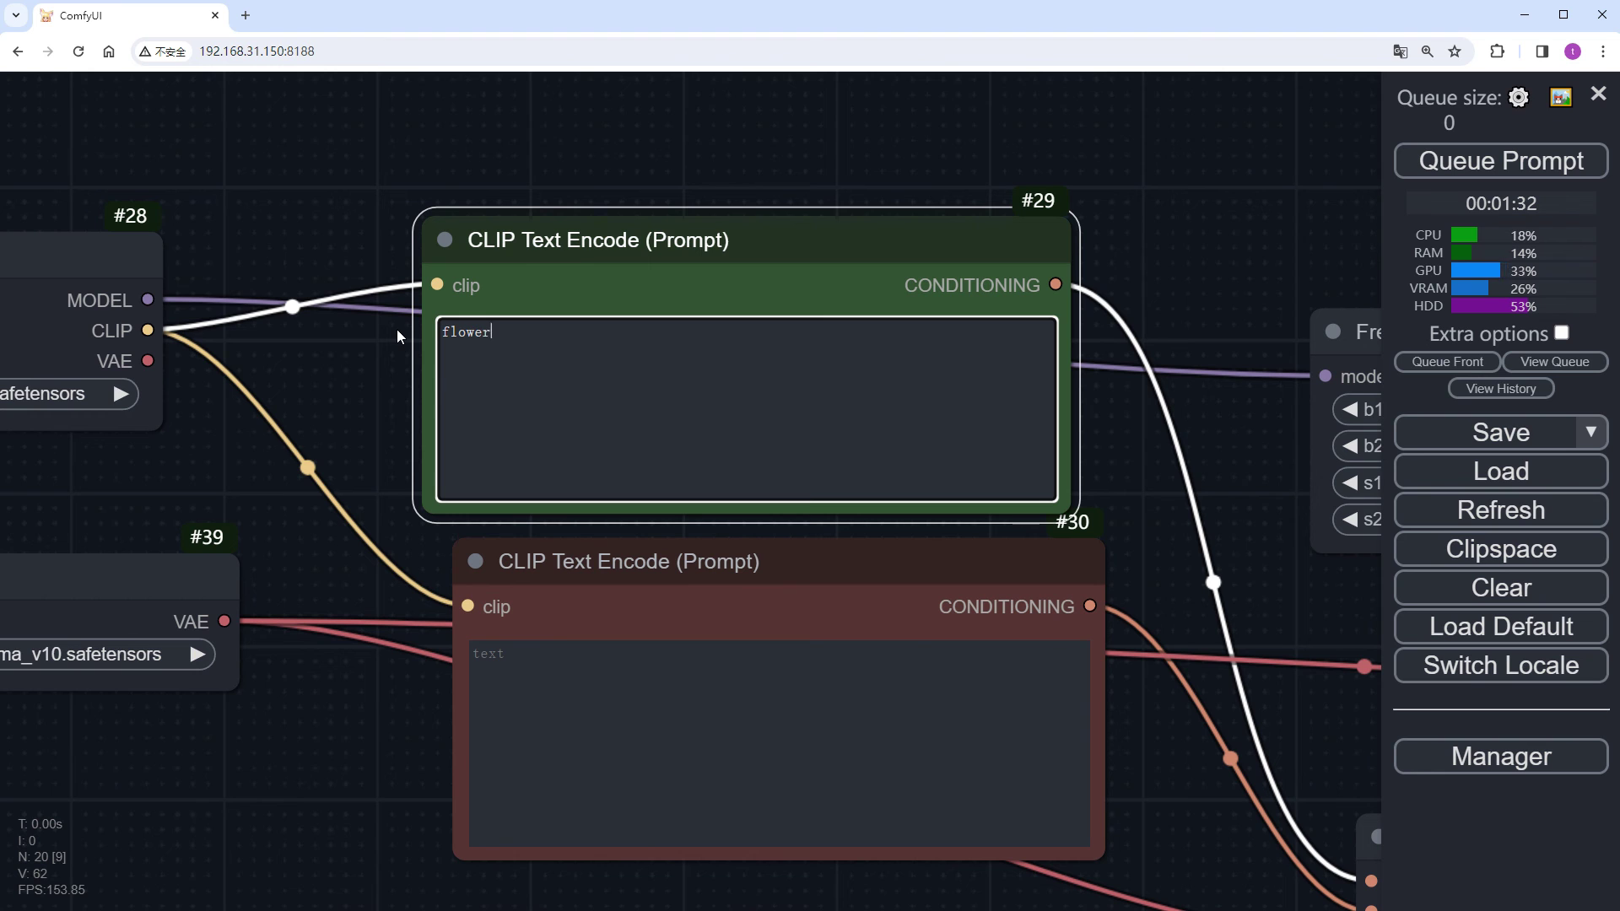
{"action": "left_click", "coordinate": [1499, 162]}
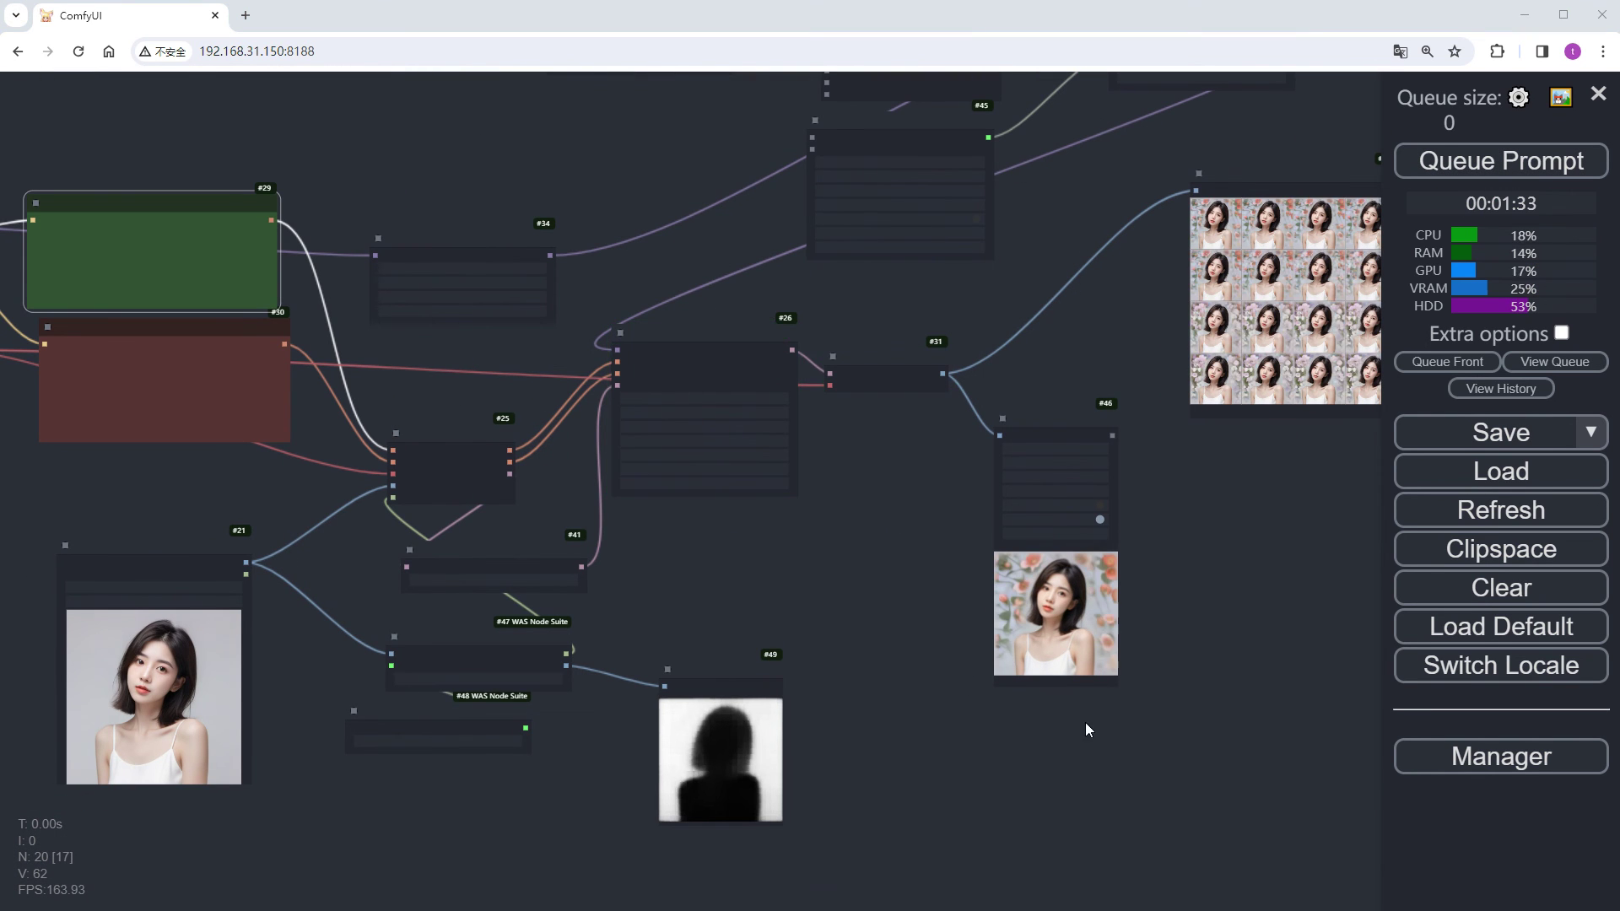
{"action": "scroll", "coordinate": [1085, 722], "scroll_direction": "up", "scroll_amount": 10}
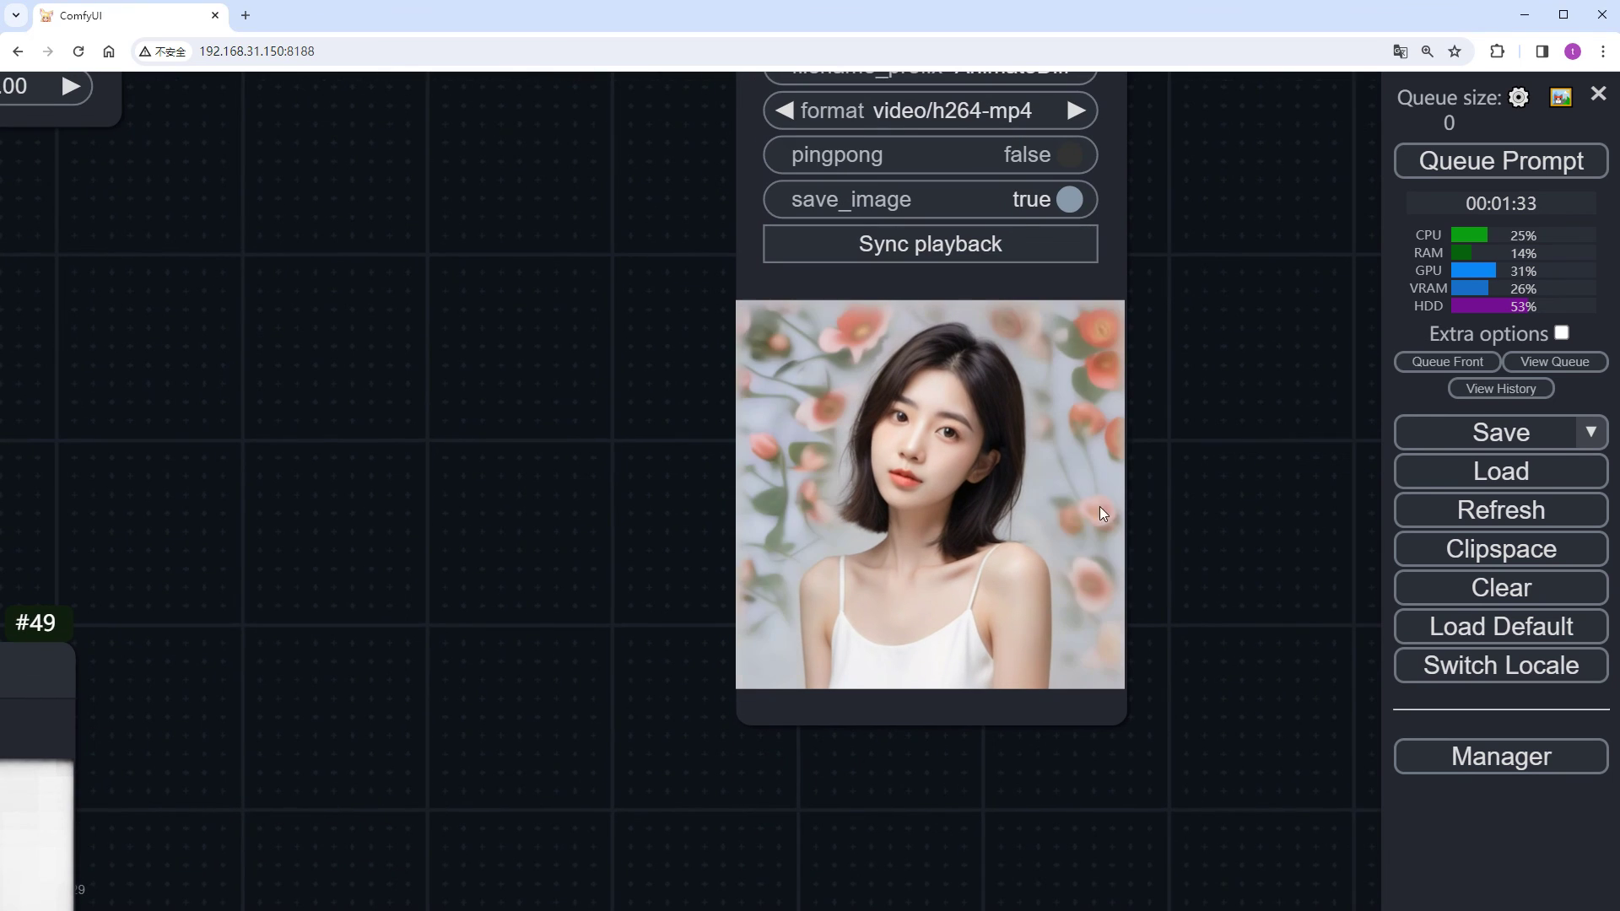